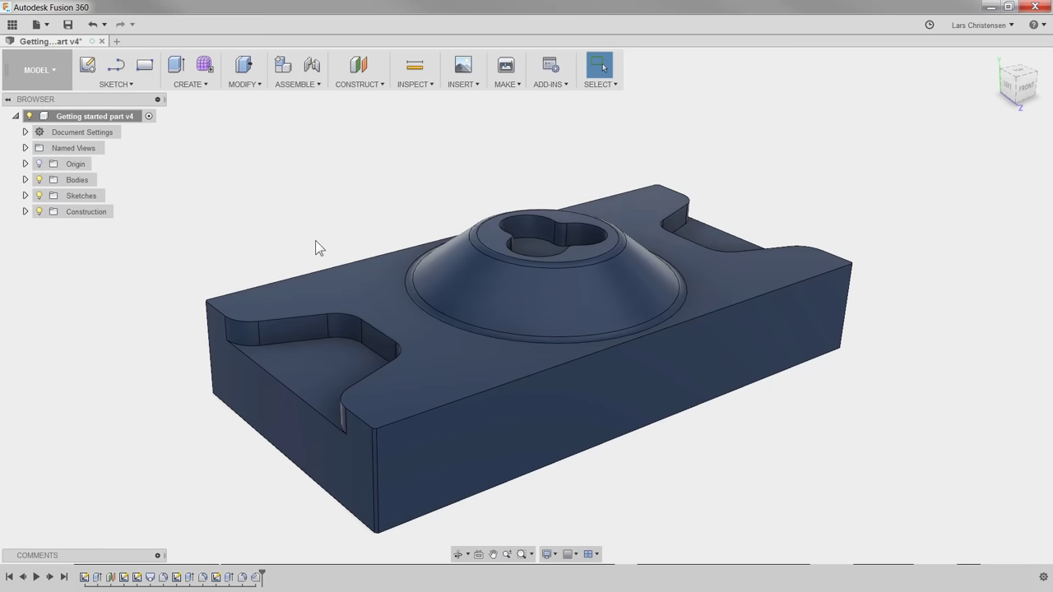
Switch the Getting started part v4 design from the Model workspace to CAM.
left_click(33, 68)
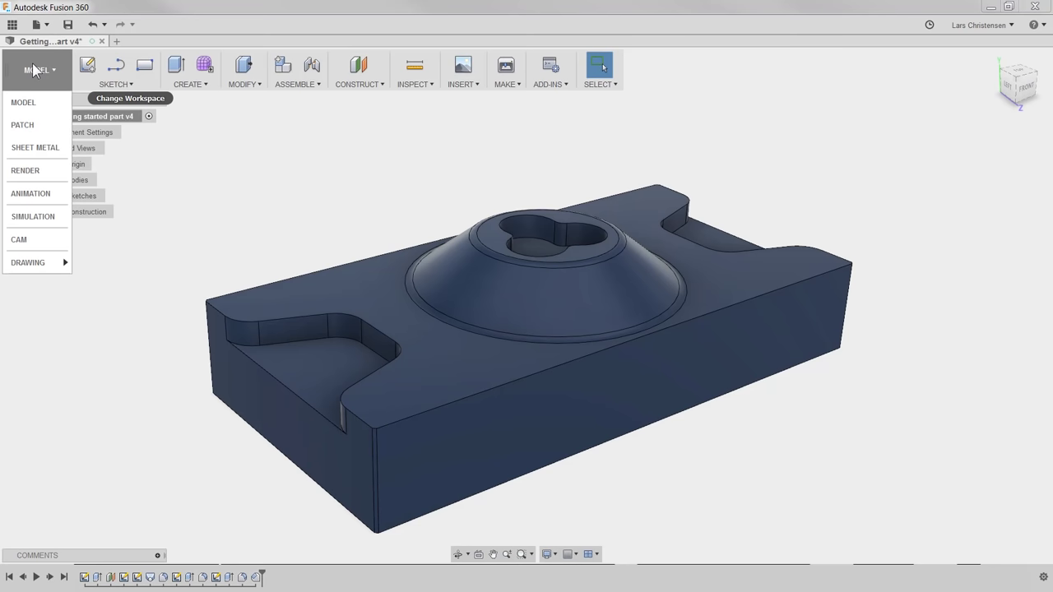
left_click(38, 233)
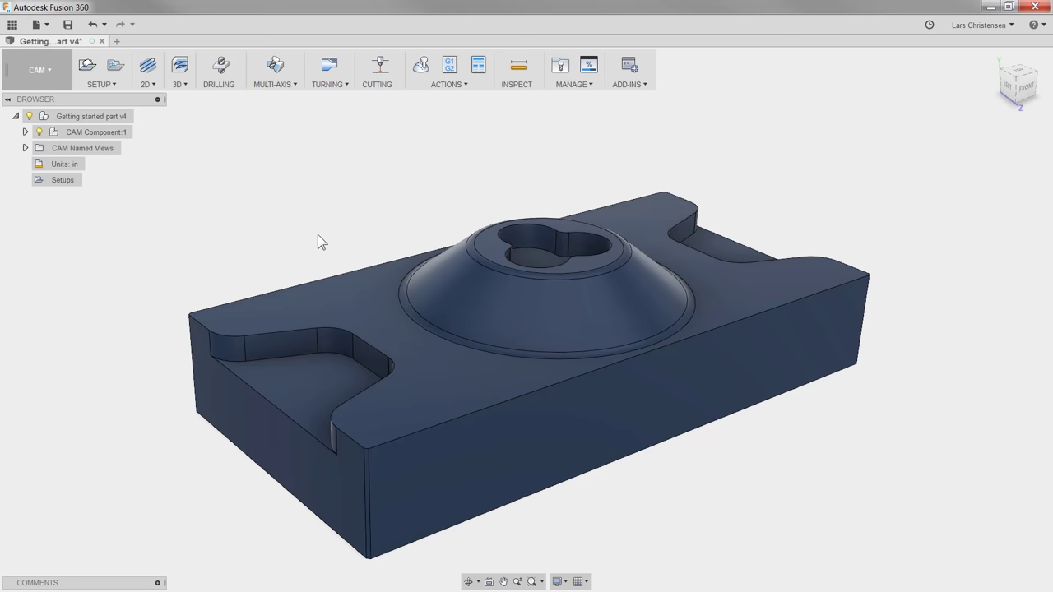
Create Setup2 as a Milling setup and bring up its Orientation choices.
left_click(87, 65)
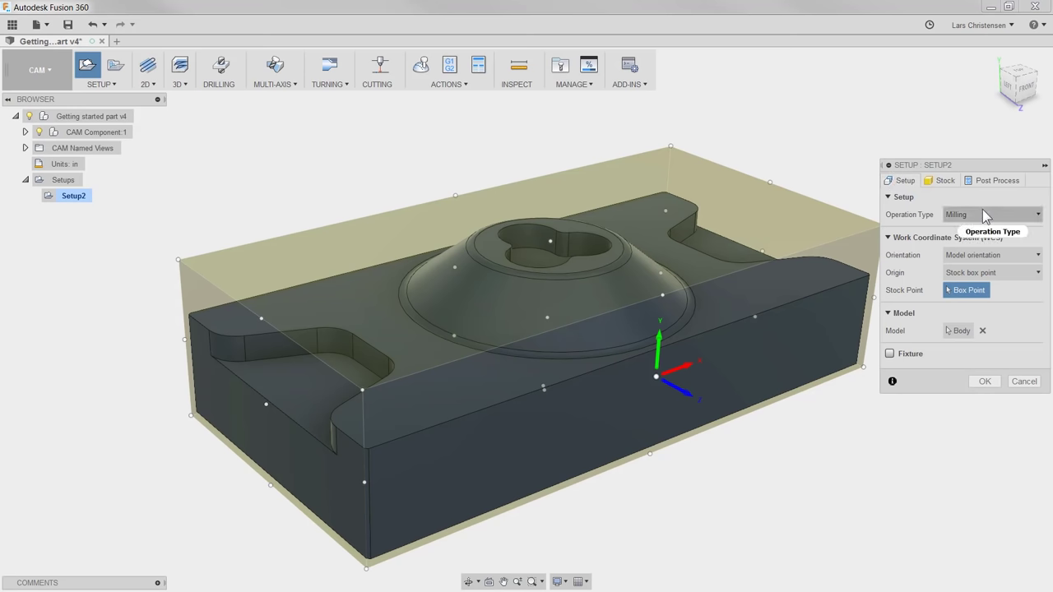
mouse_move(993, 215)
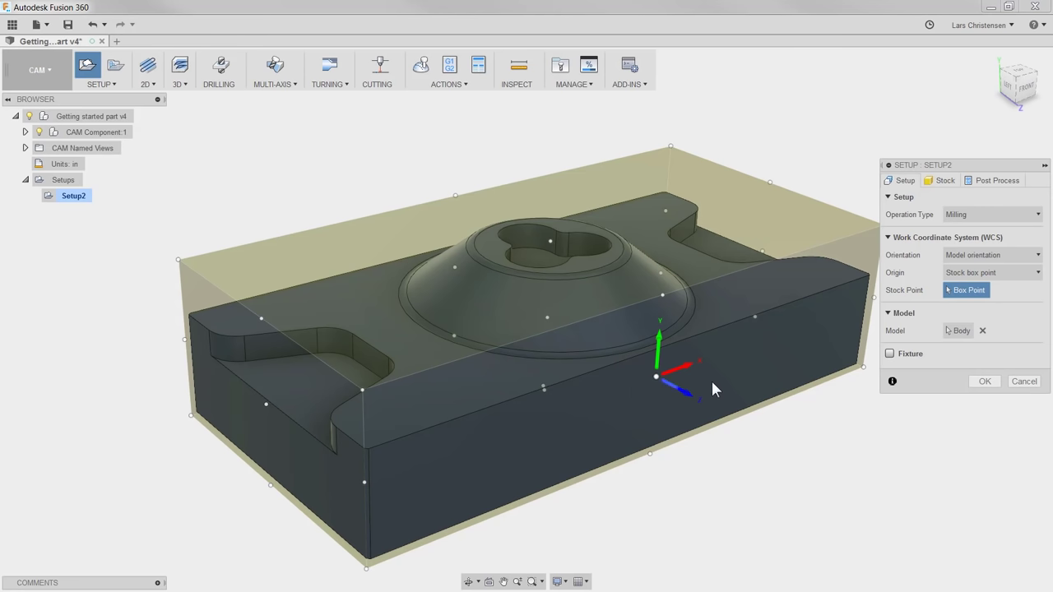
left_click(1029, 257)
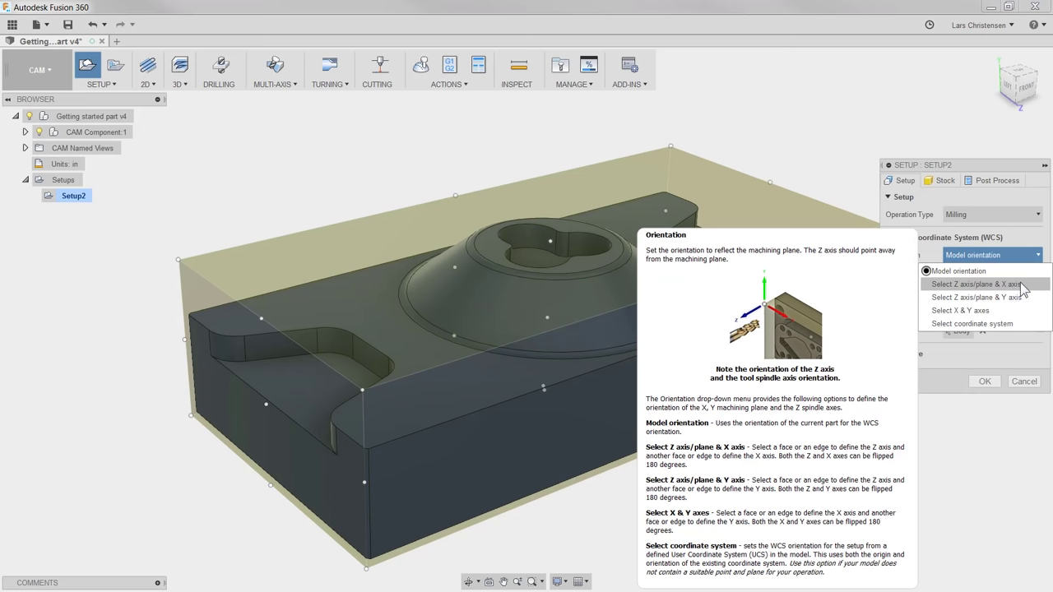
Orient Setup2 by Select Z axis/plane & X axis, using the boss top face for Z, X cleared.
left_click(1020, 285)
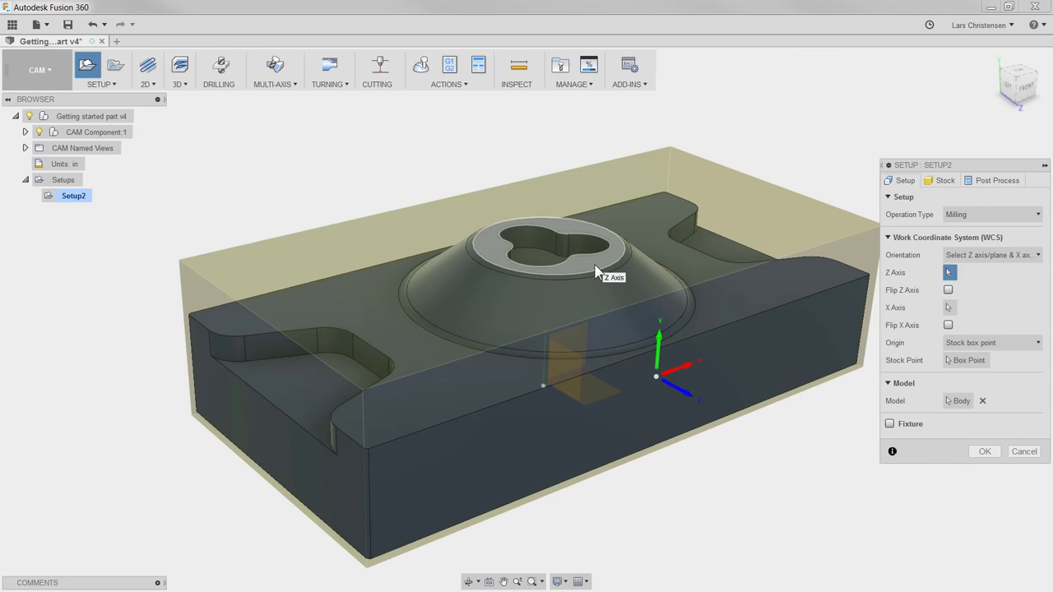
left_click(595, 269)
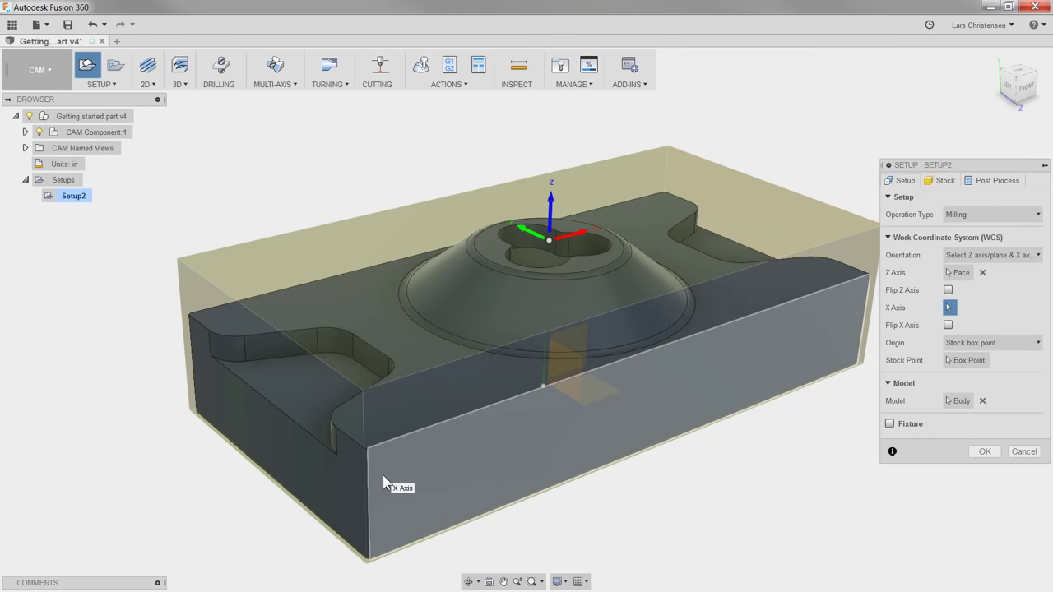
left_click(353, 441)
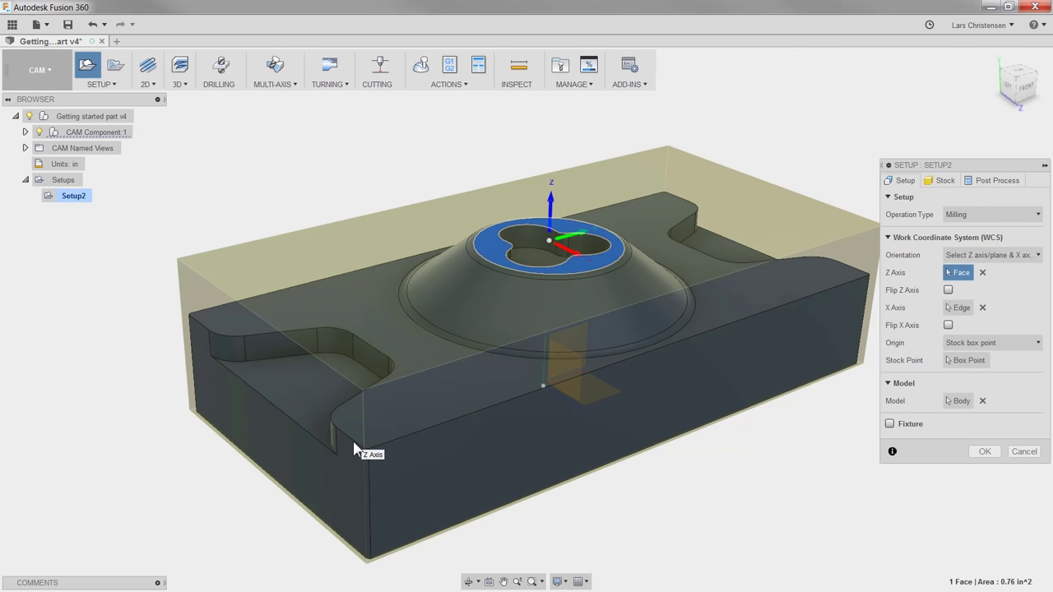
left_click(976, 306)
left_click(986, 308)
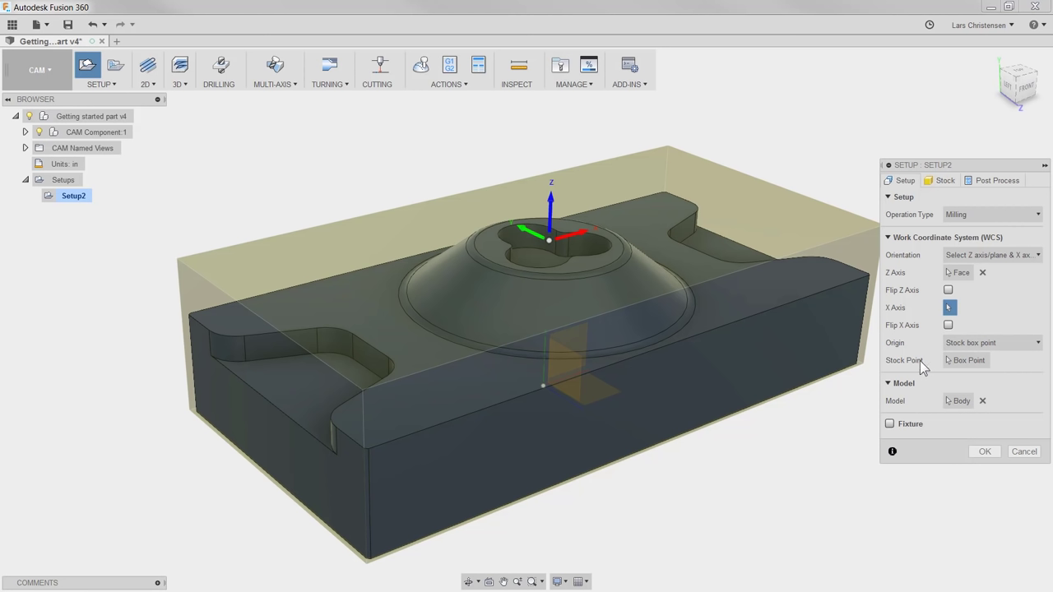
Place Setup2's origin at the top-centre stock box point and show the Stock settings.
left_click(969, 361)
left_click(363, 390)
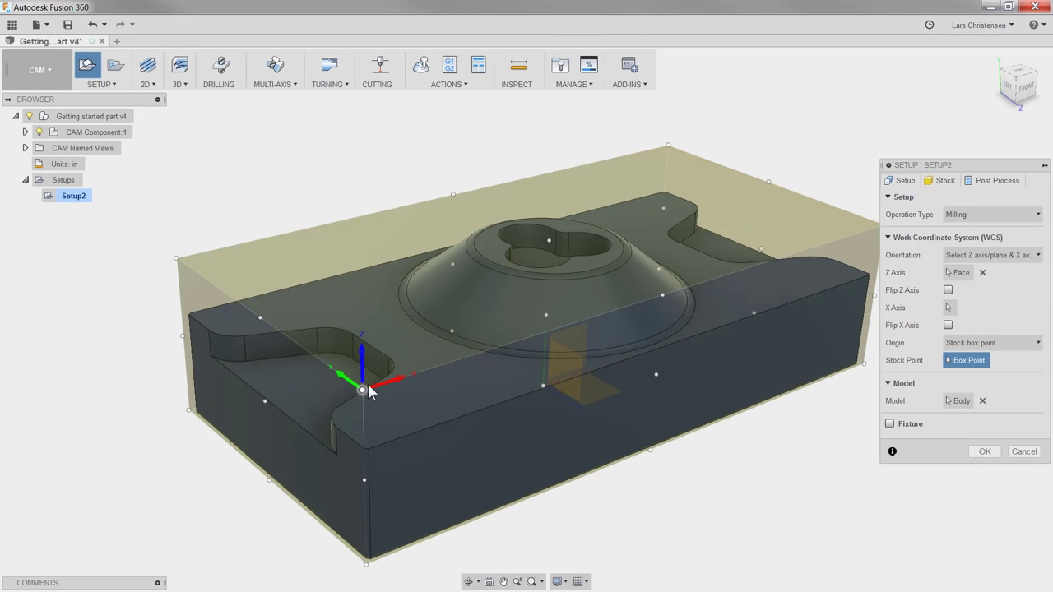
left_click(176, 260)
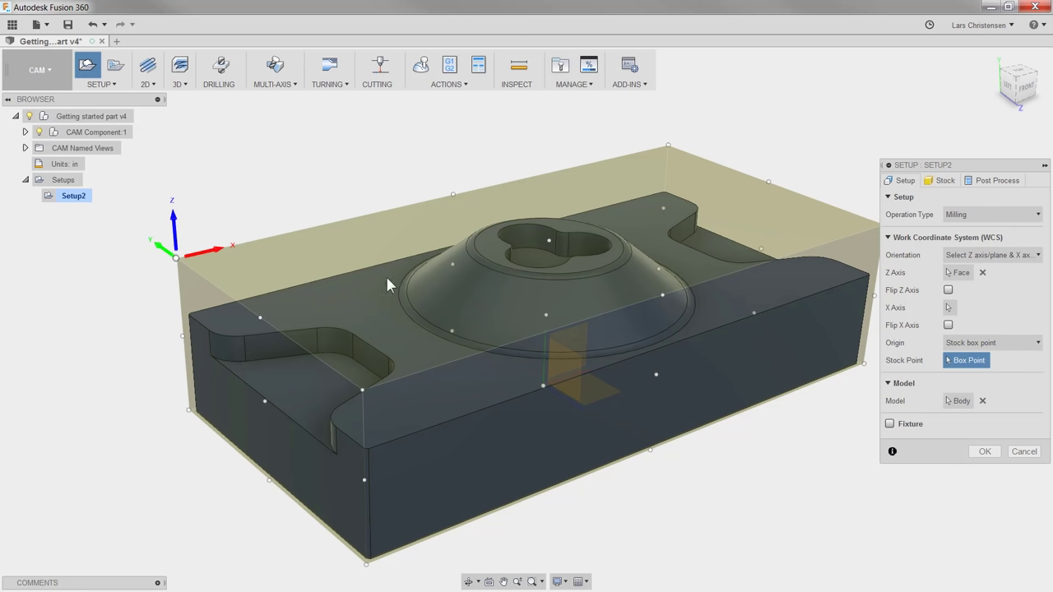
left_click(548, 241)
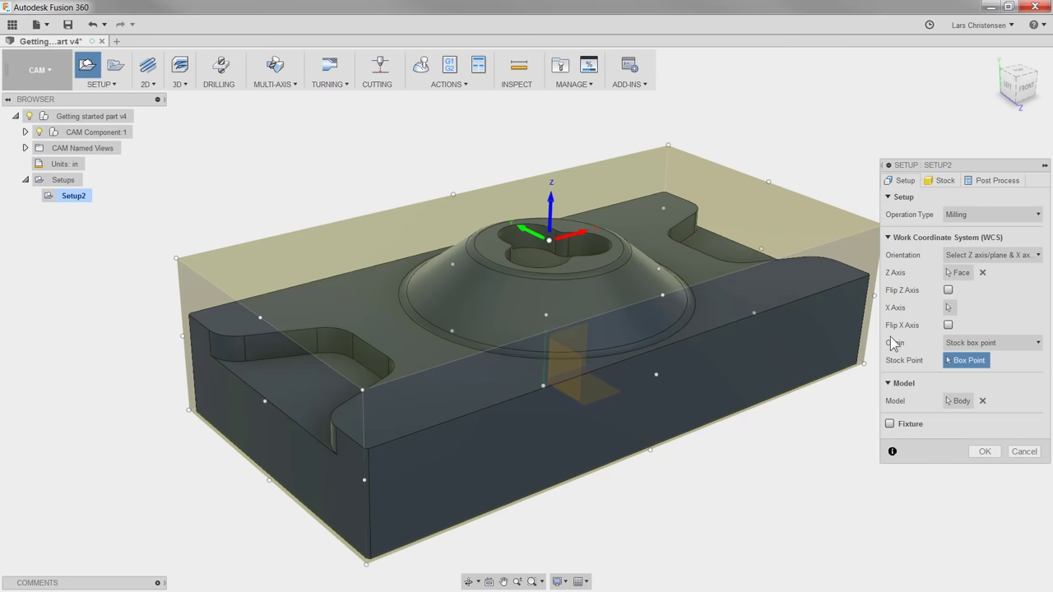
left_click(944, 186)
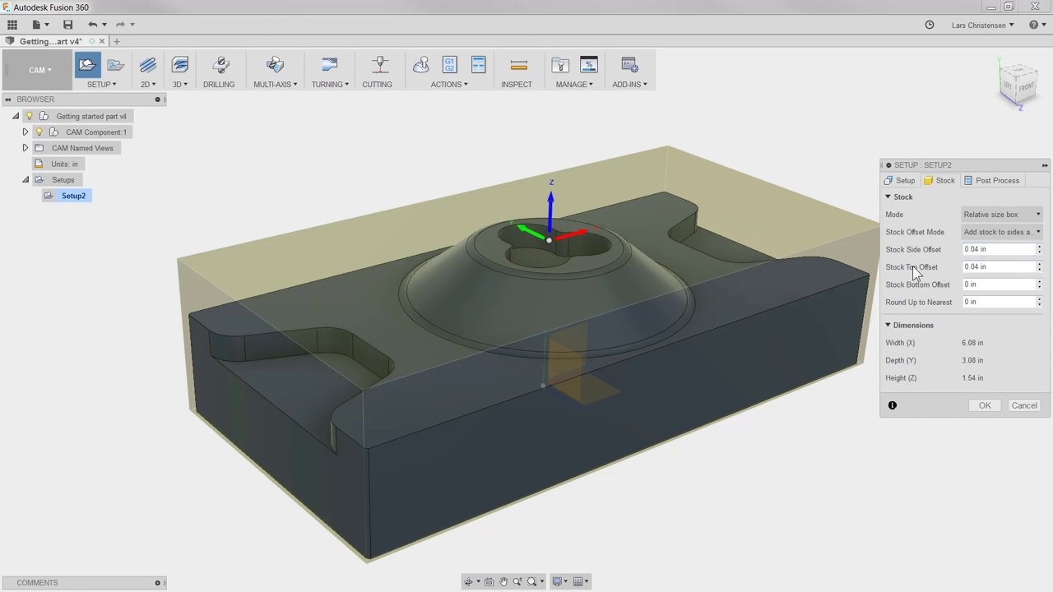
left_click(1019, 218)
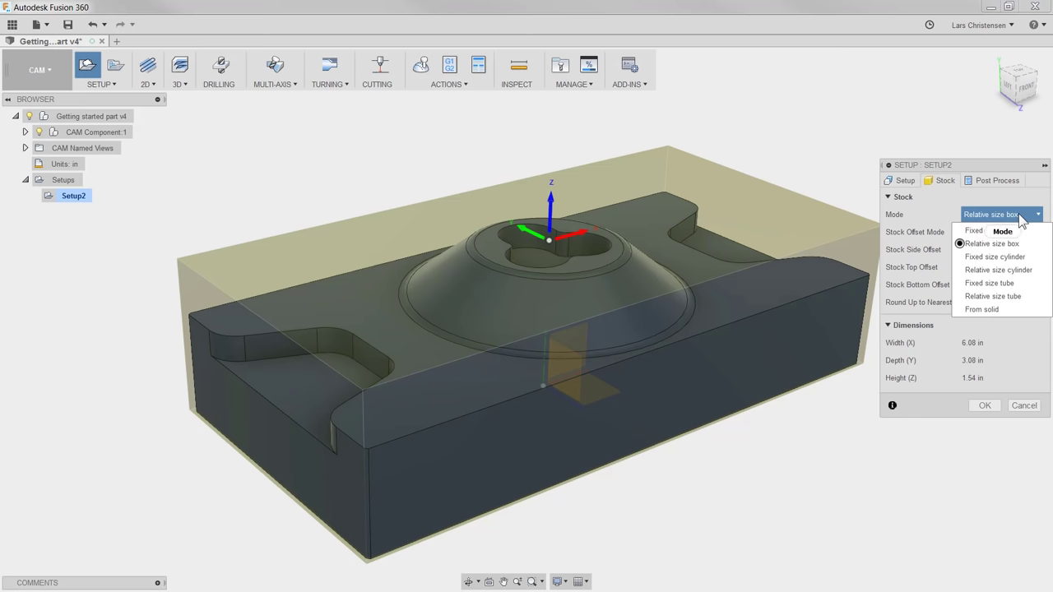
mouse_move(1020, 237)
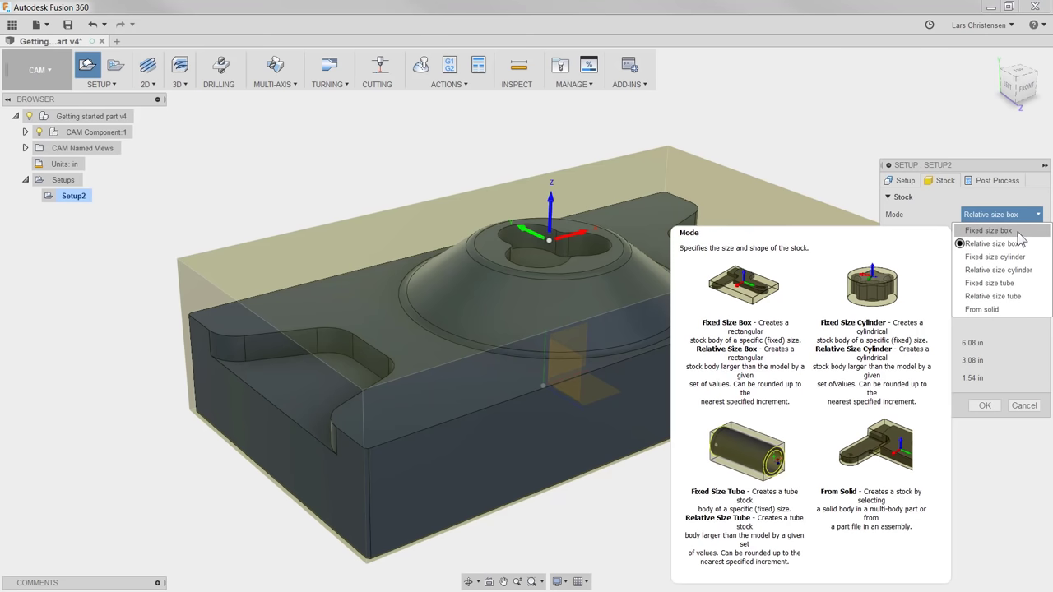
left_click(1018, 234)
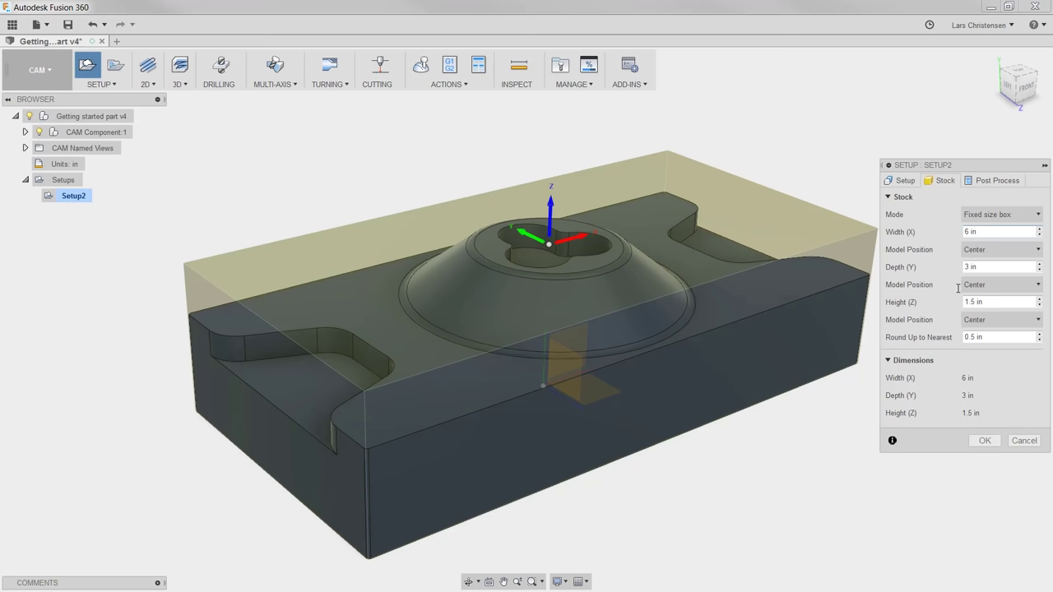
left_click(1003, 214)
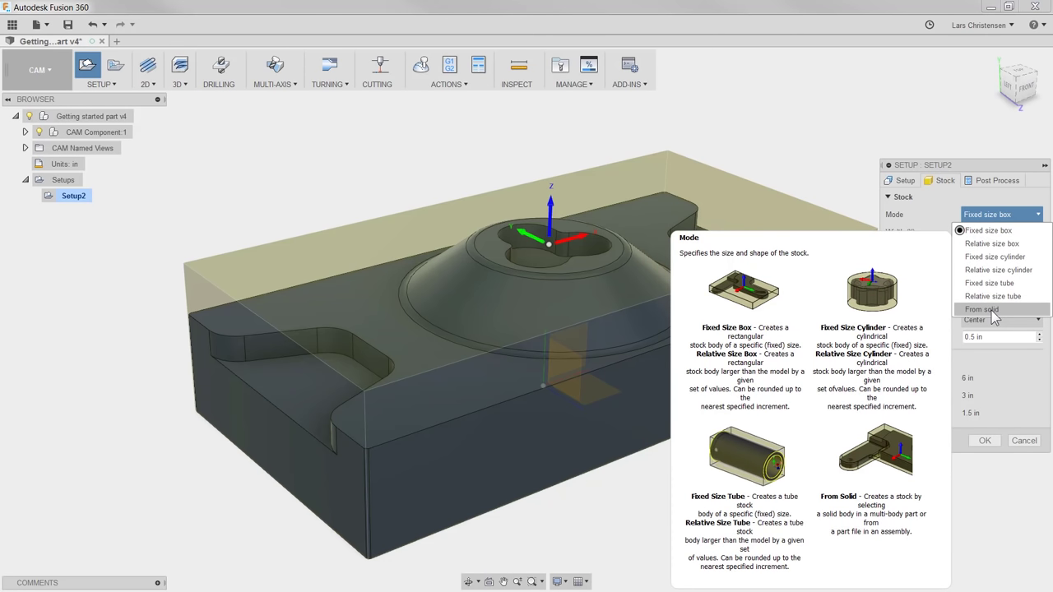
left_click(987, 310)
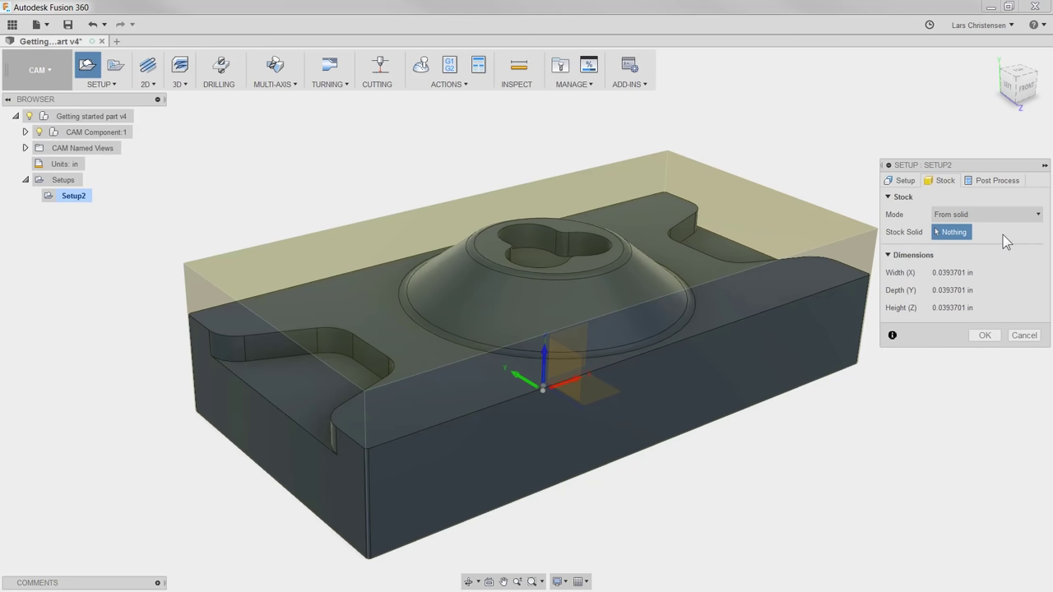
left_click(993, 215)
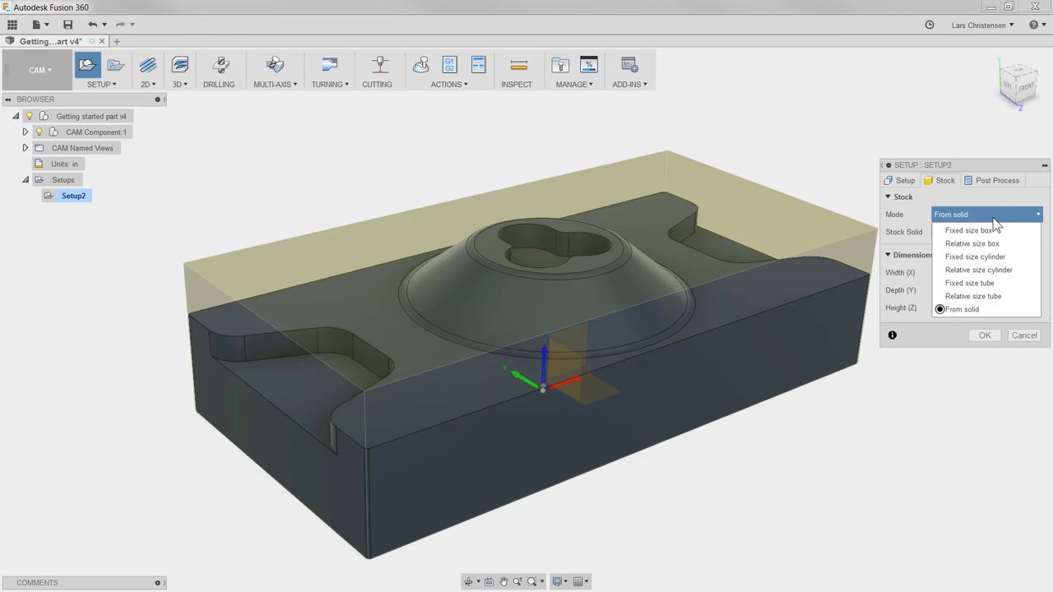
left_click(982, 244)
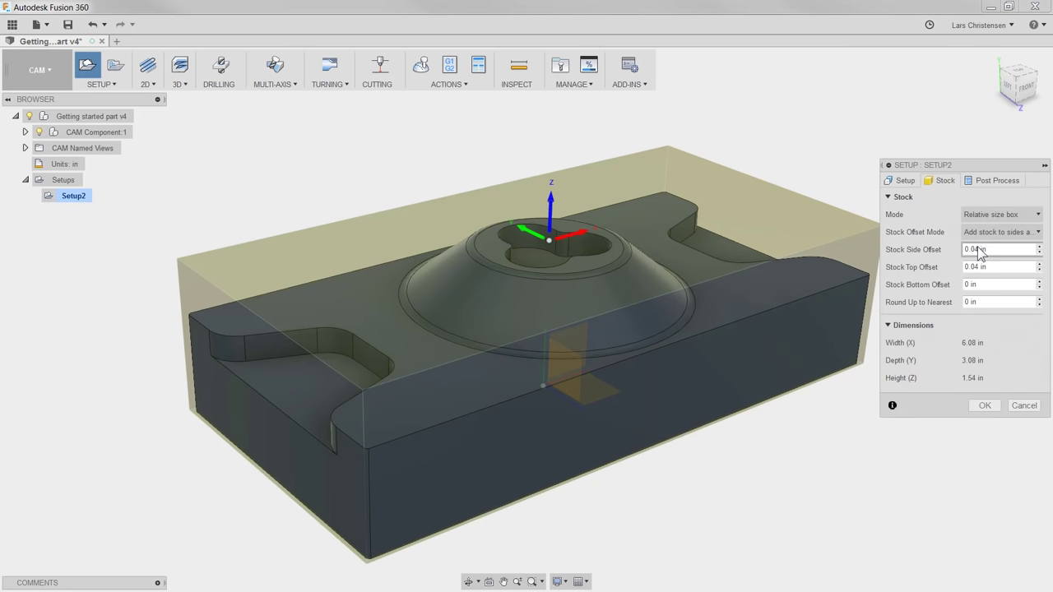
left_click(975, 266)
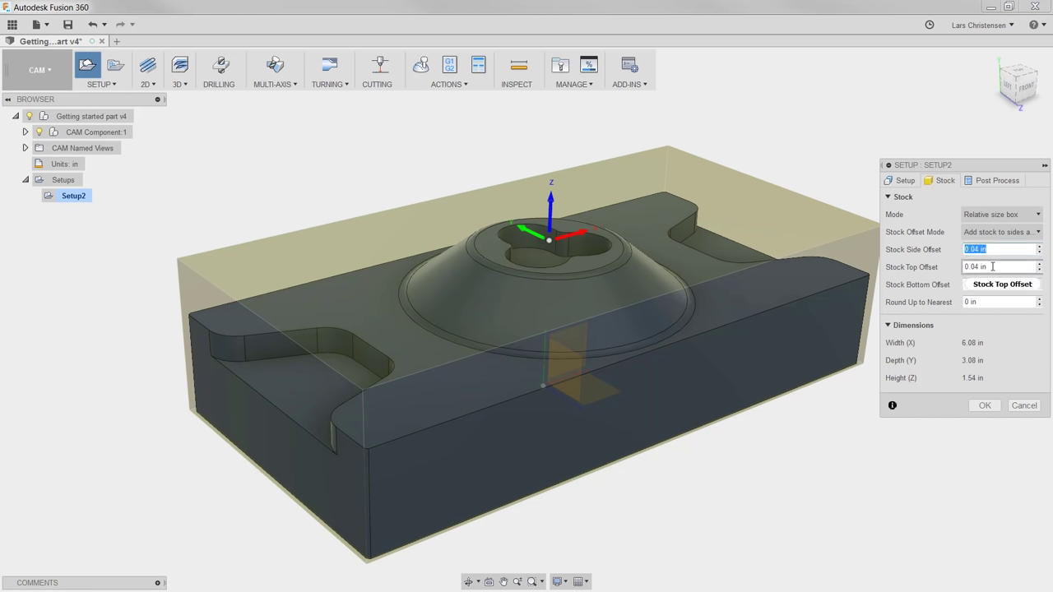
triple_click(975, 266)
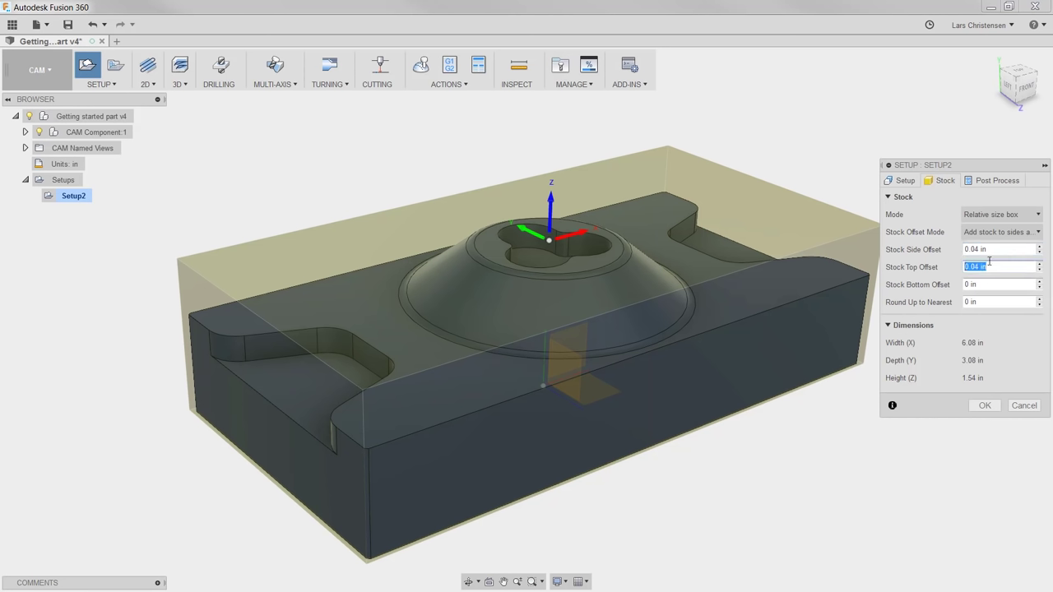
Confirm the setup and start a new 2D Face operation, FACE2.
left_click(981, 406)
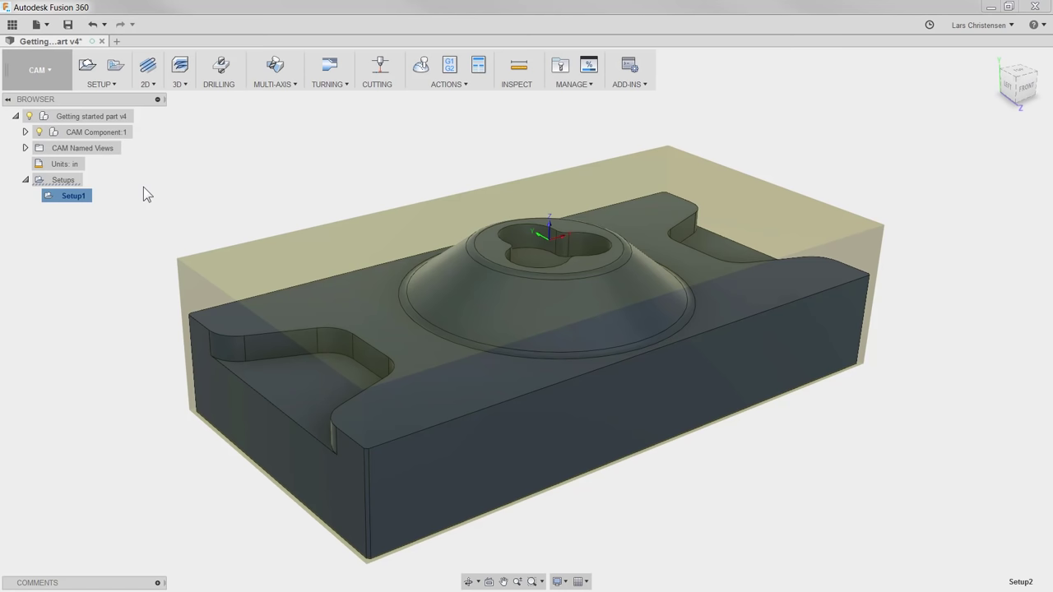
left_click(154, 84)
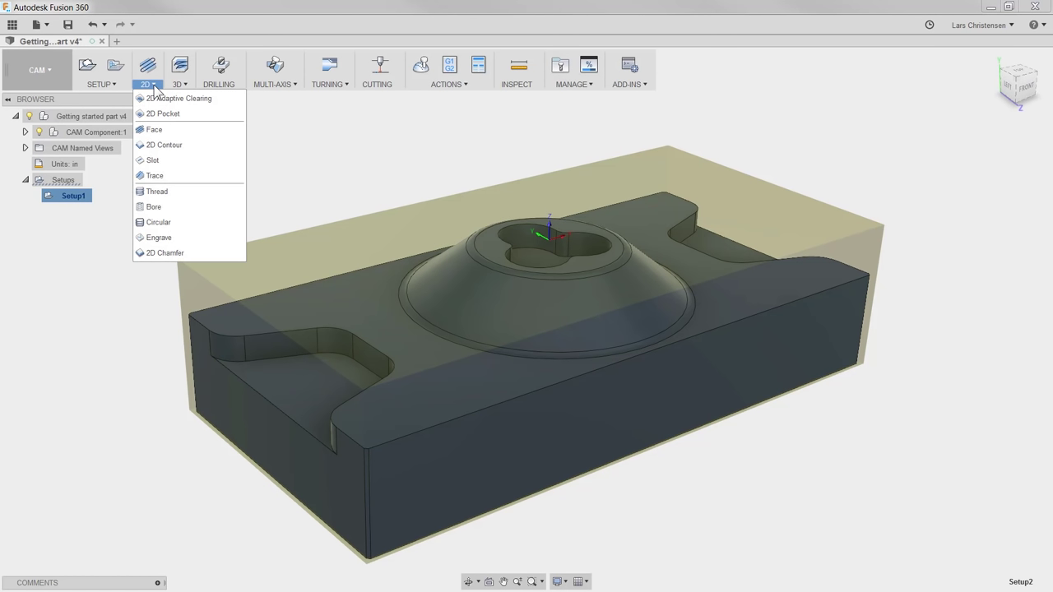
left_click(170, 128)
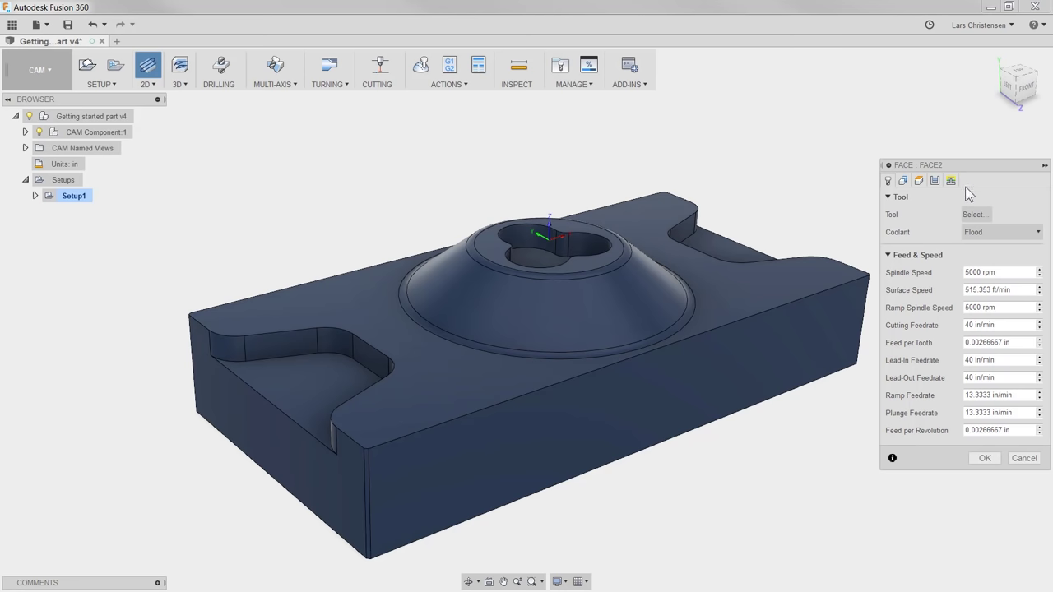
Assign tool 3 – Ø1/2" flat from the Tutorial - Inch library to FACE2.
left_click(975, 215)
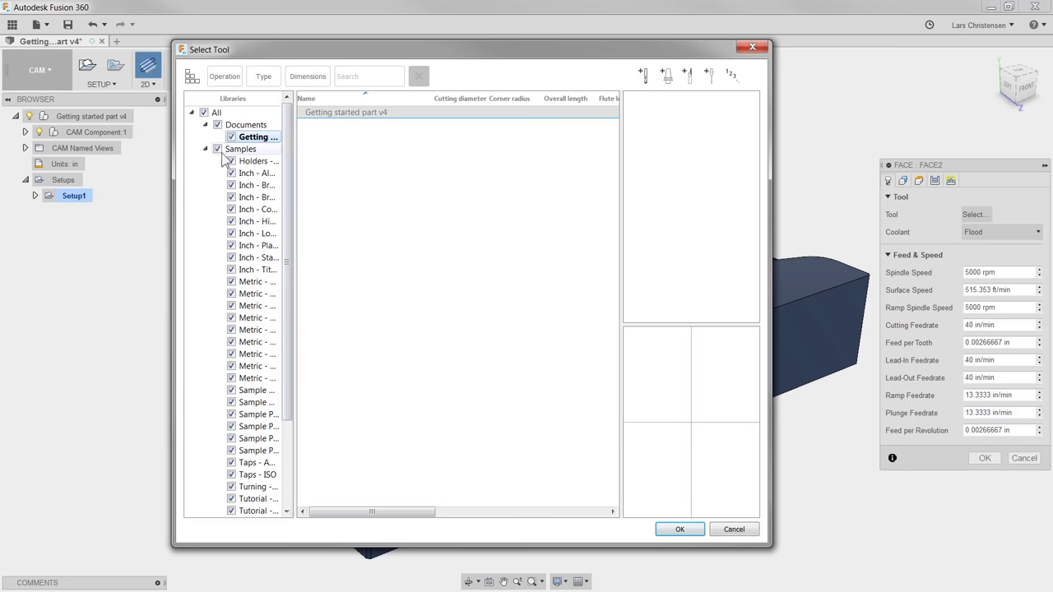
scroll(278, 202, "down", 2)
scroll(278, 202, "down", 1)
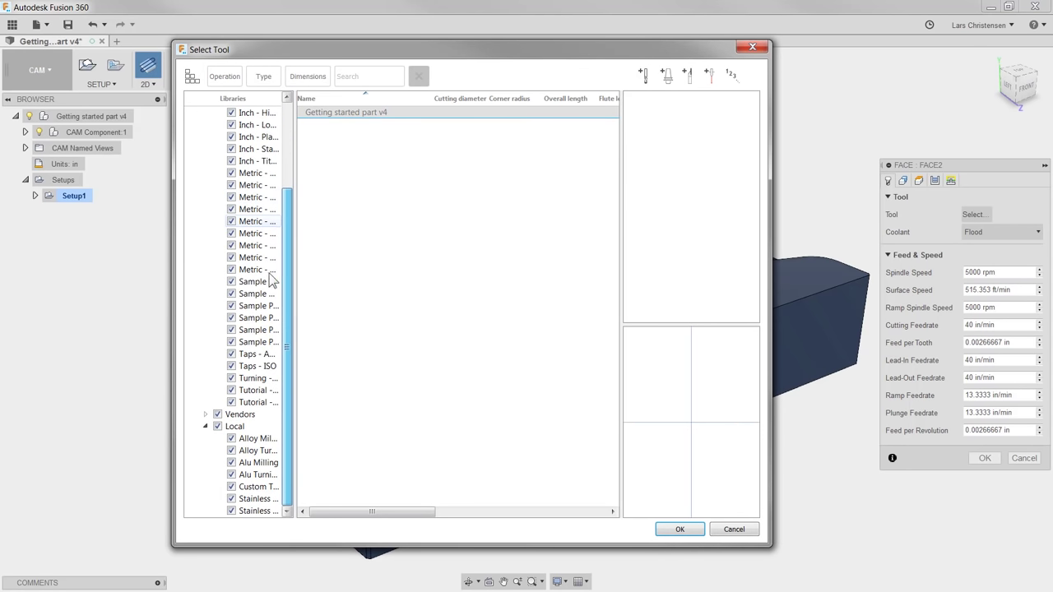
left_click_drag(297, 396, 342, 392)
left_click(267, 391)
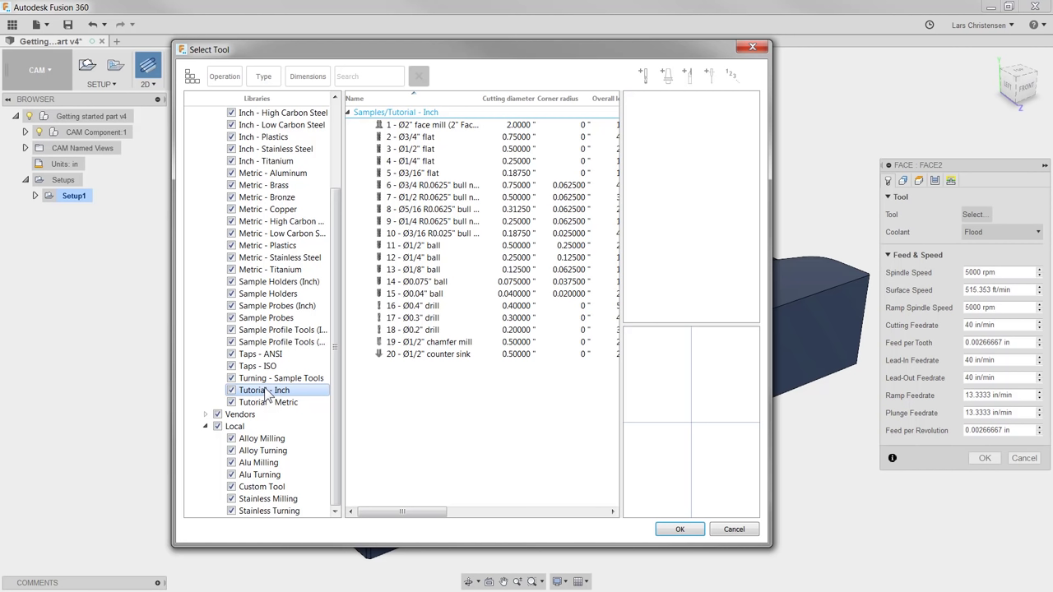
left_click(428, 151)
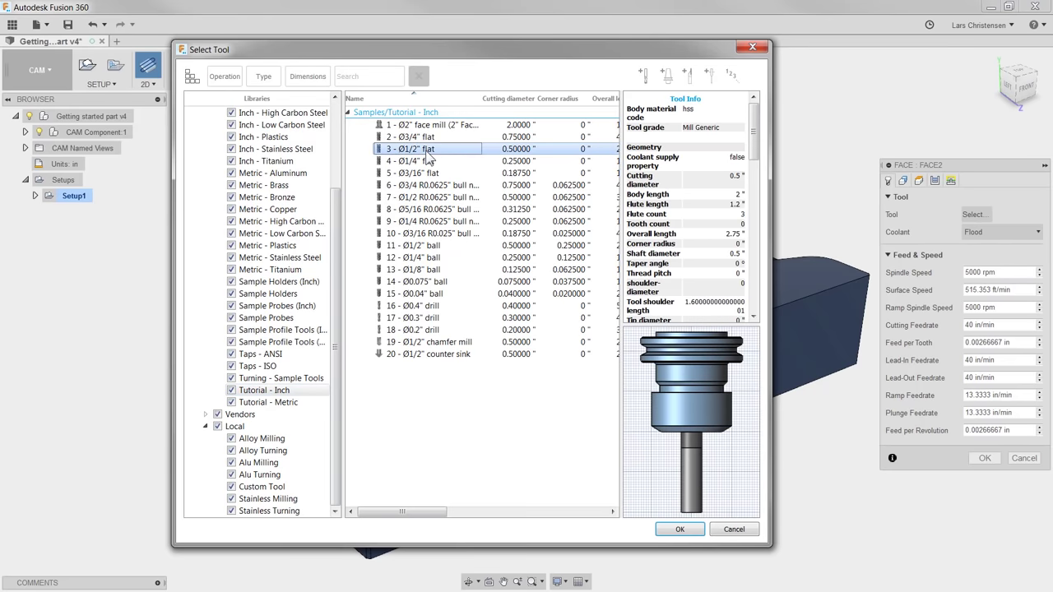
left_click(687, 531)
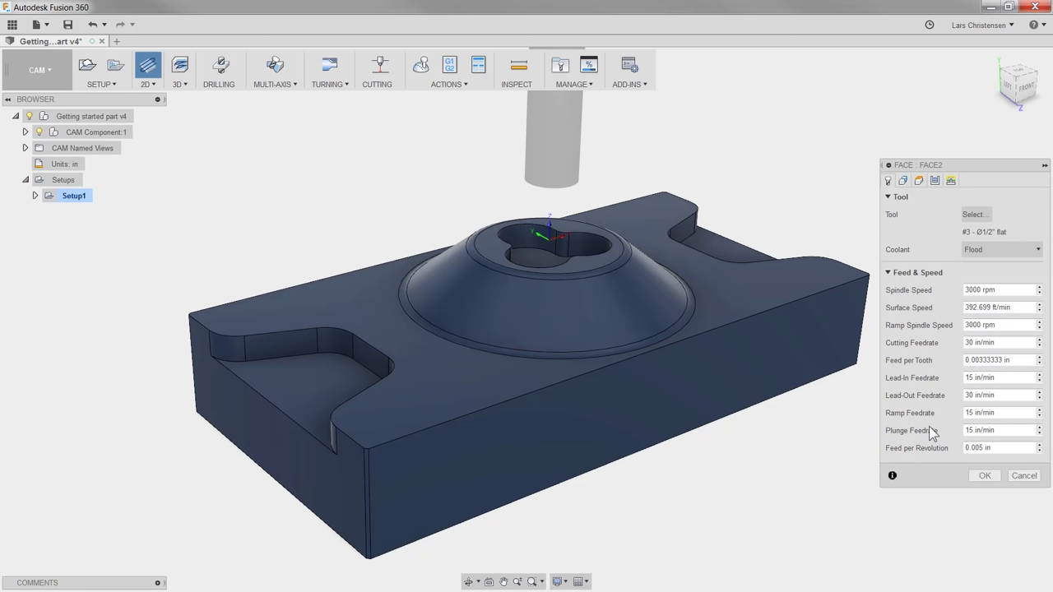
Review the Face geometry Stock Contours and generate the Face2 zigzag toolpath with T3.
left_click(903, 181)
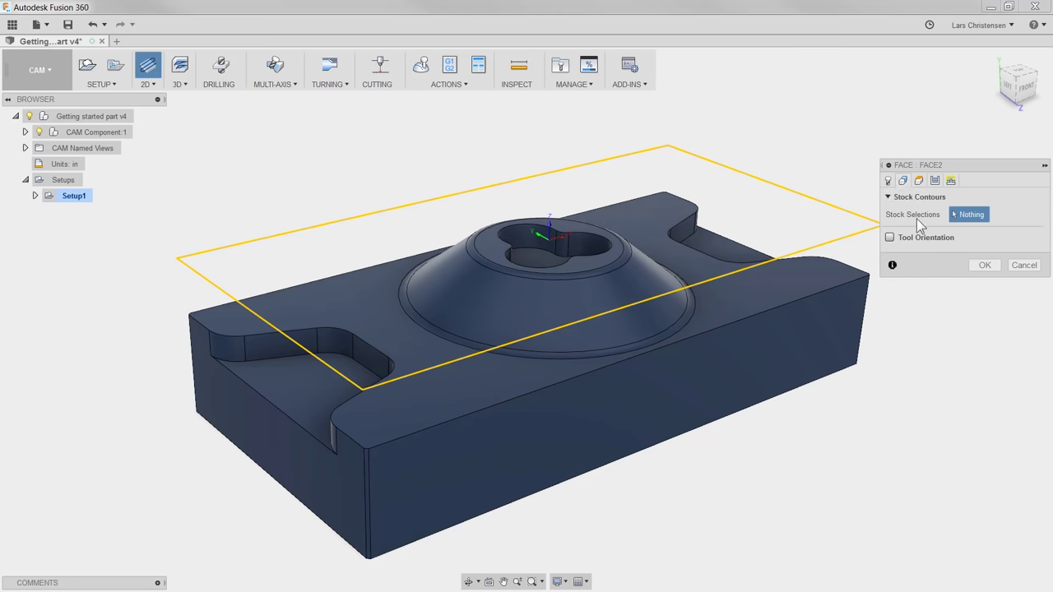
left_click(985, 265)
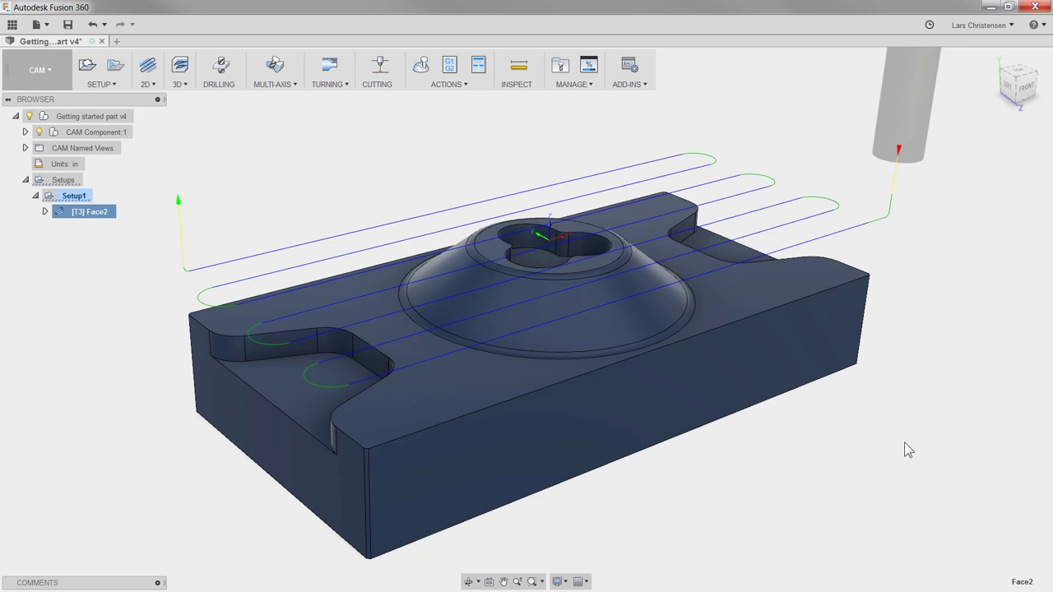
left_click(423, 65)
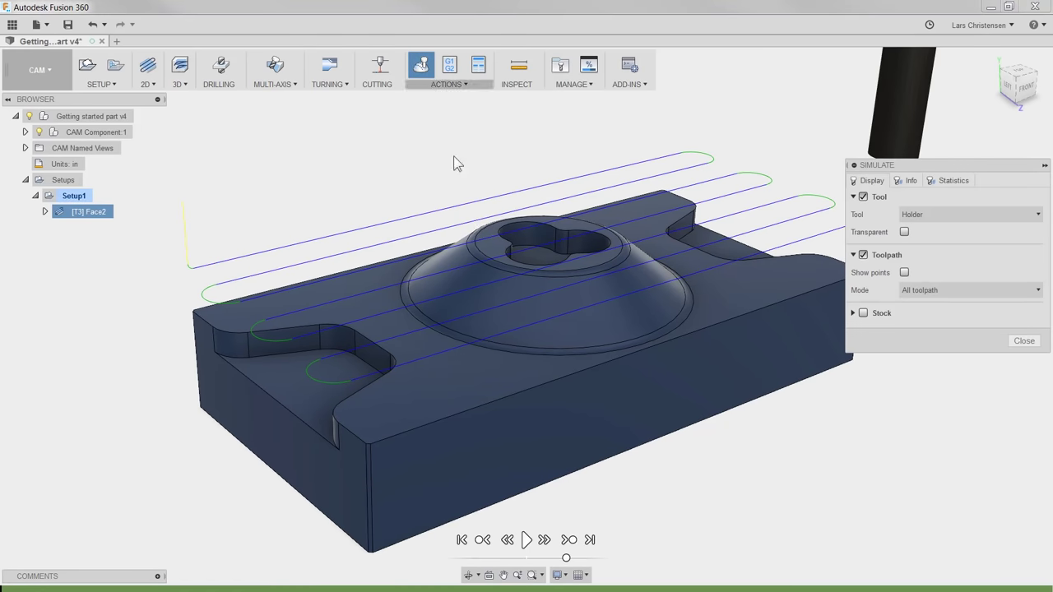
left_click(528, 542)
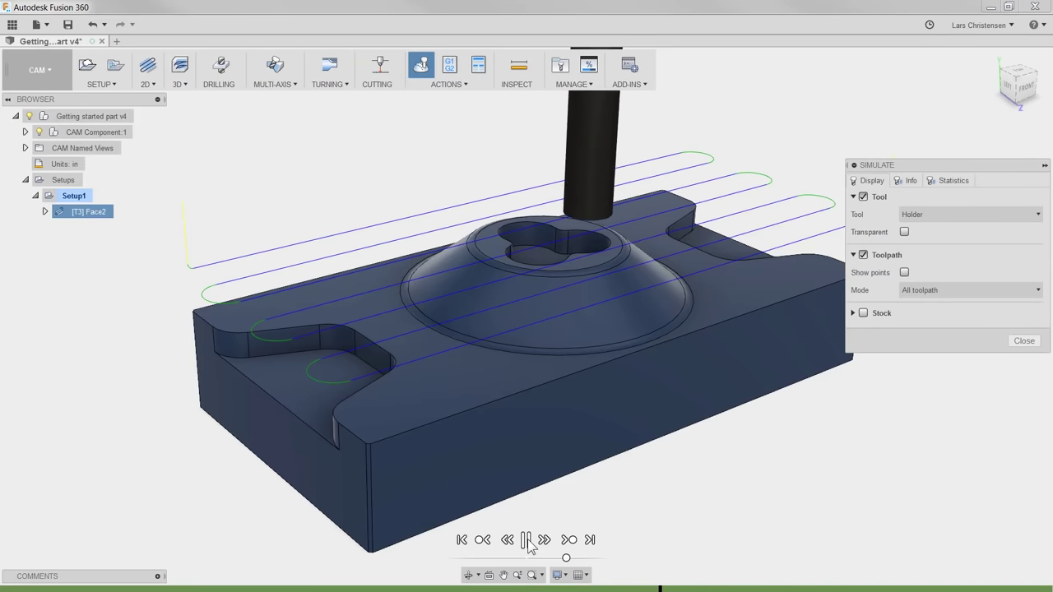
left_click(1024, 340)
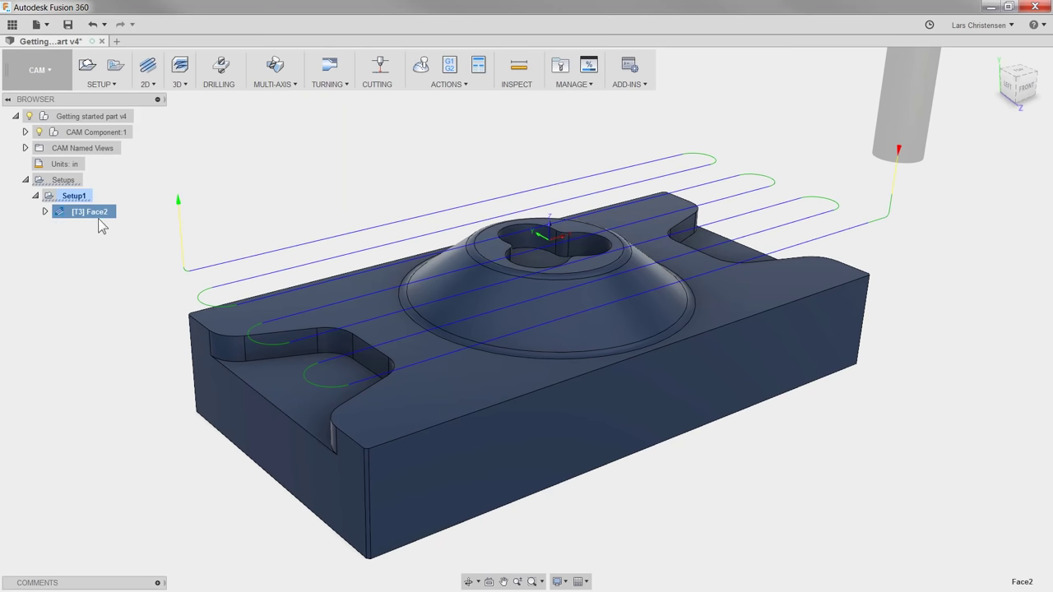
Add a 3D Adaptive Clearing operation with default tool T3 and feeds, and compute it.
left_click(186, 84)
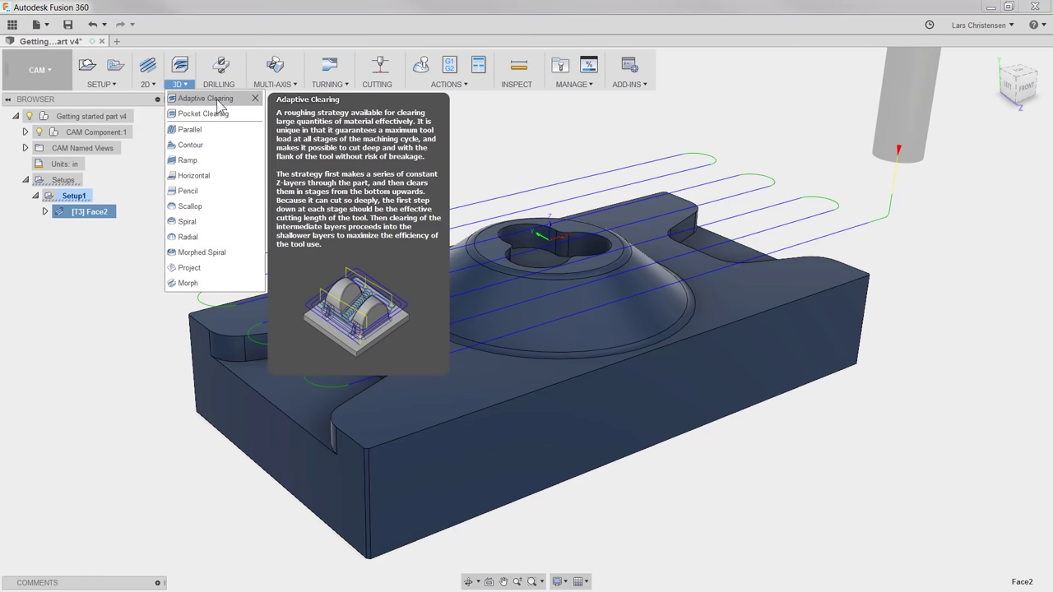
left_click(218, 100)
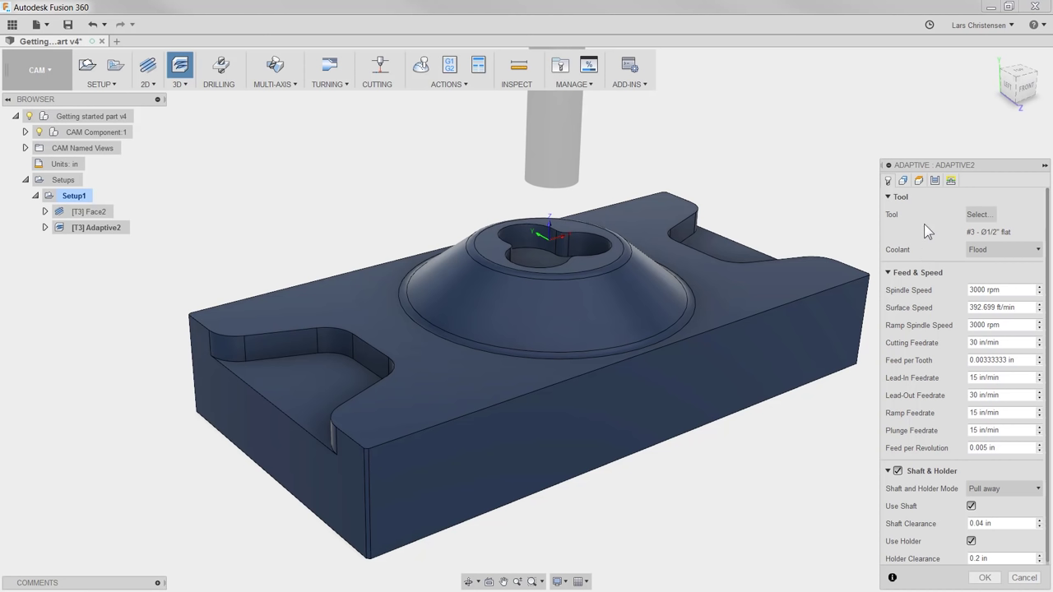
left_click(987, 578)
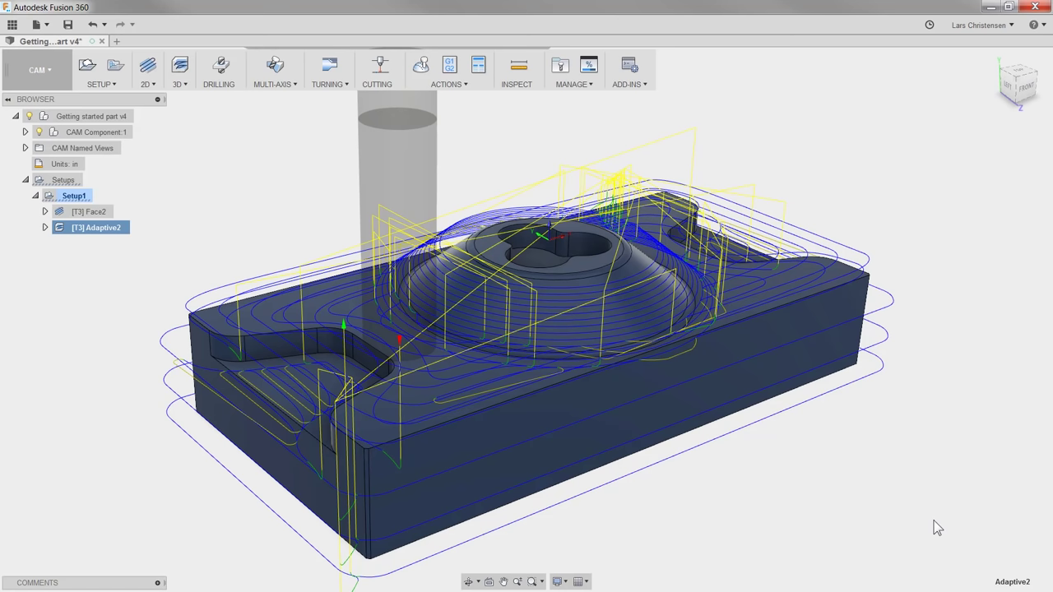
Reopen the [T3] Adaptive2 operation for editing from the browser.
right_click(102, 234)
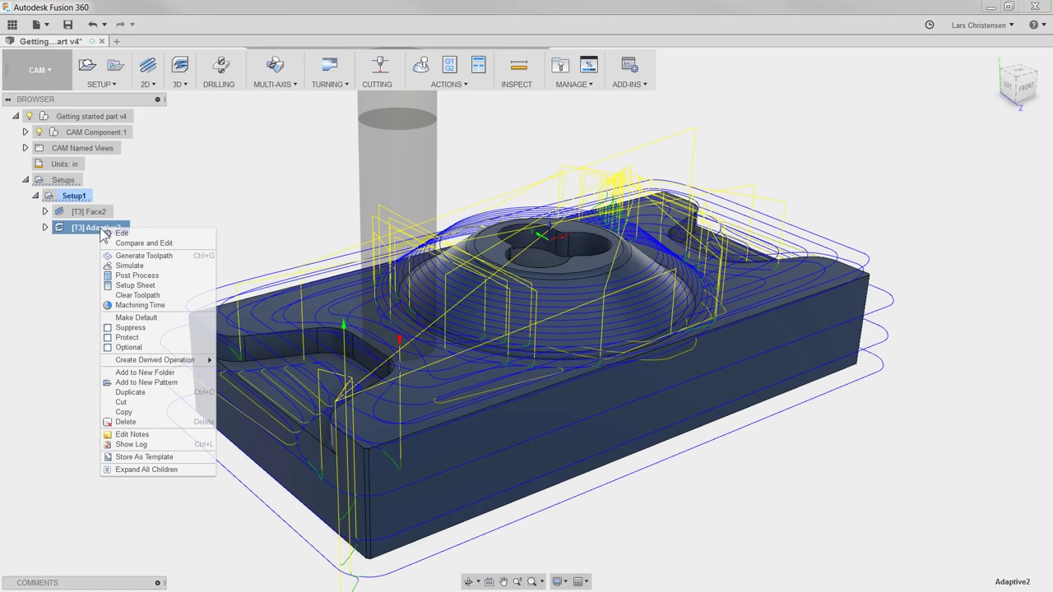
left_click(152, 234)
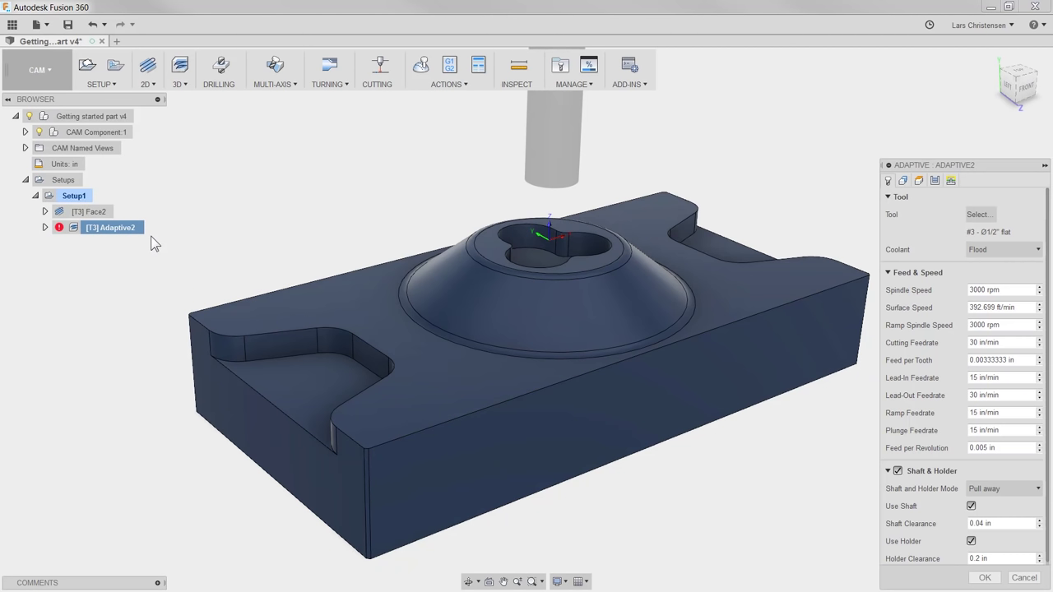
Set Adaptive2's Bottom Height Offset to -.5+.1, then show its Passes settings.
left_click(903, 181)
left_click(919, 181)
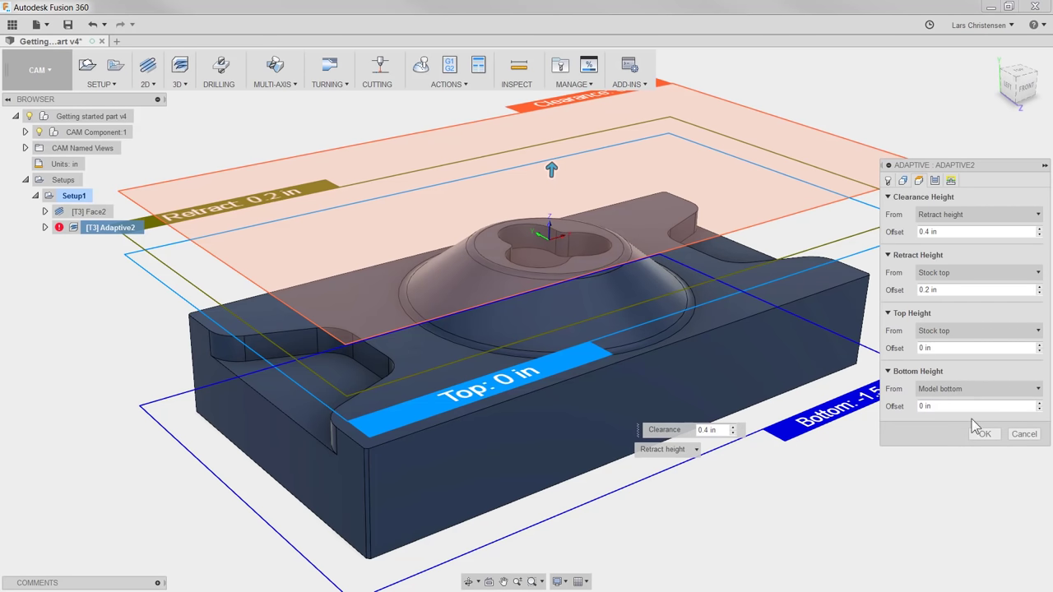
left_click(913, 406)
type("-")
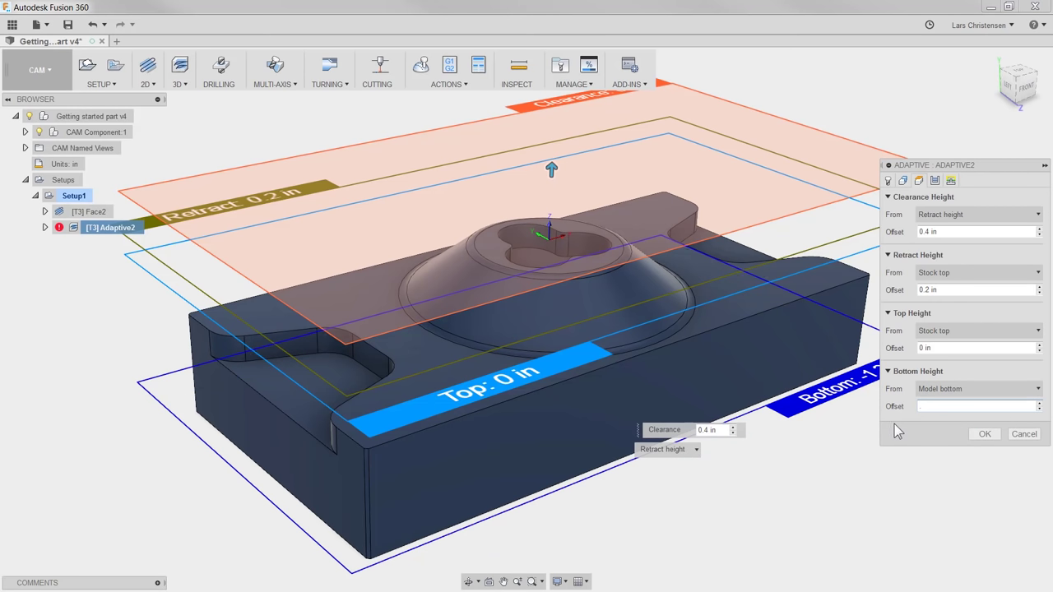
type(".5")
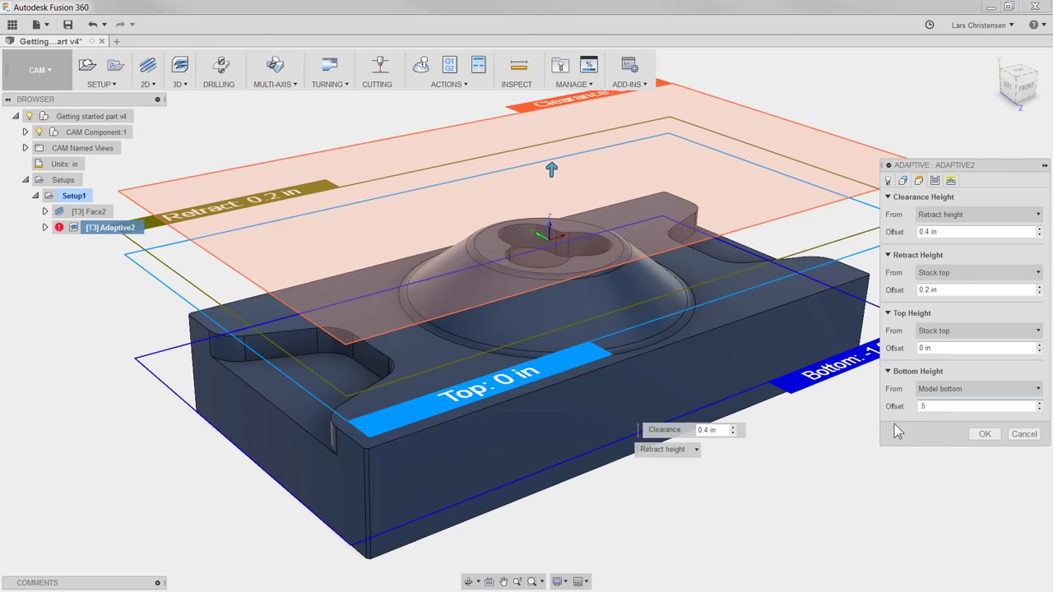
type("+.1")
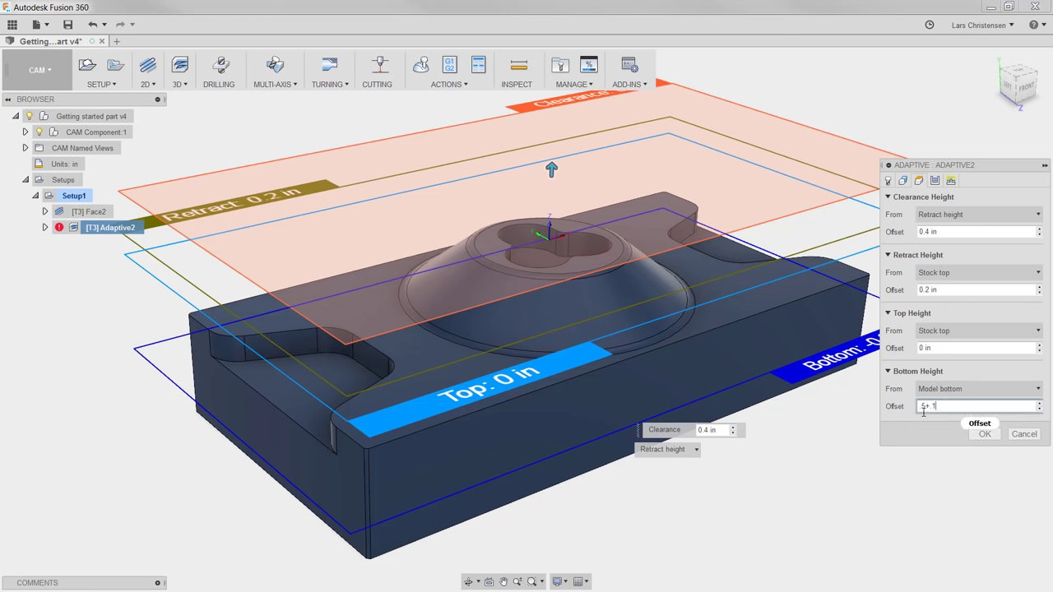
left_click(935, 181)
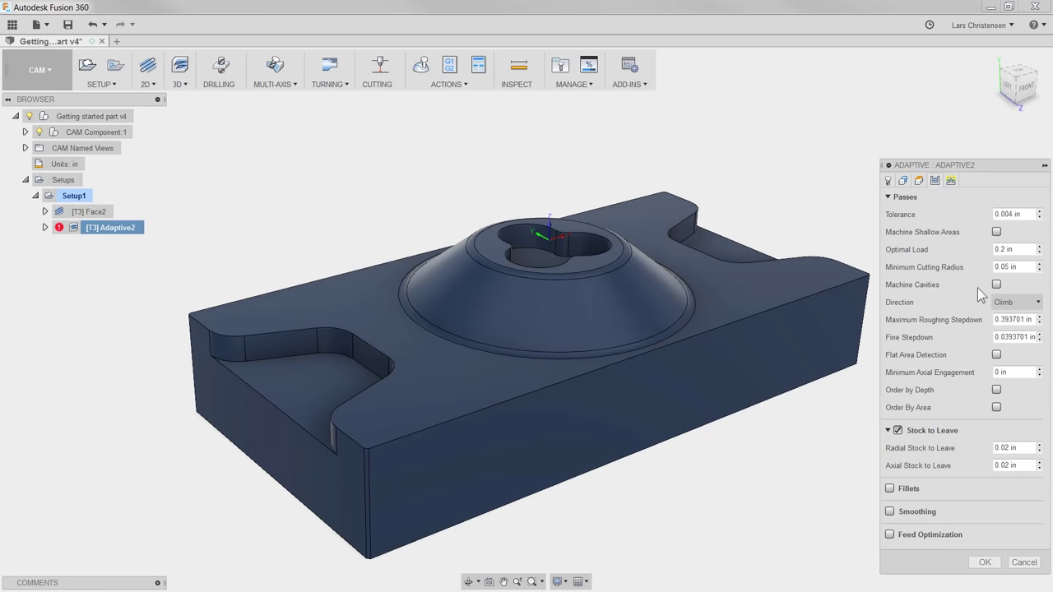
Enter 1 for Adaptive2's Maximum Roughing Stepdown and 0.1 for Optimal Load, then recompute.
double_click(1023, 317)
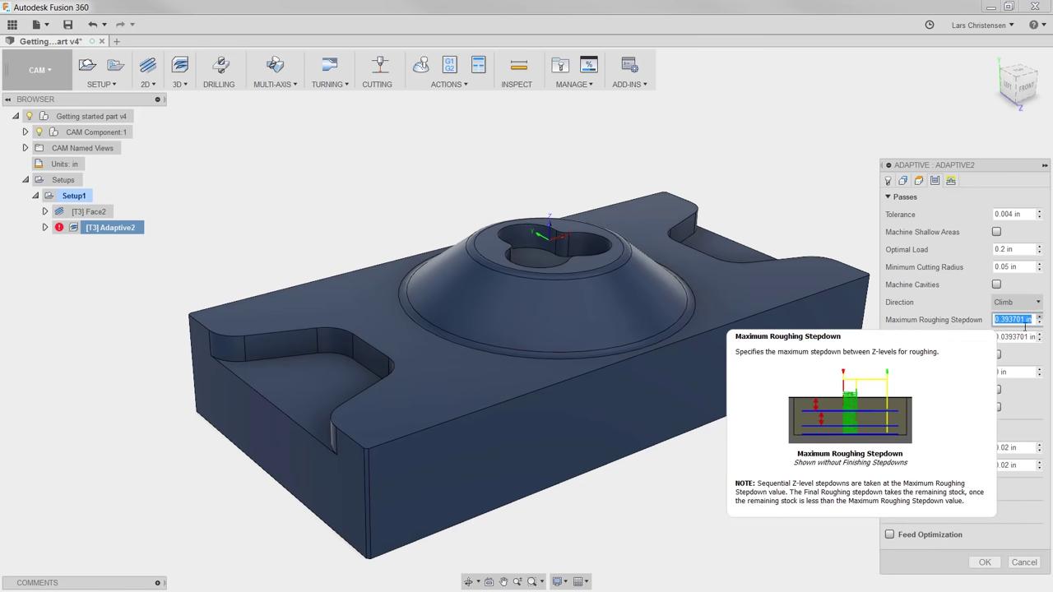
type("1")
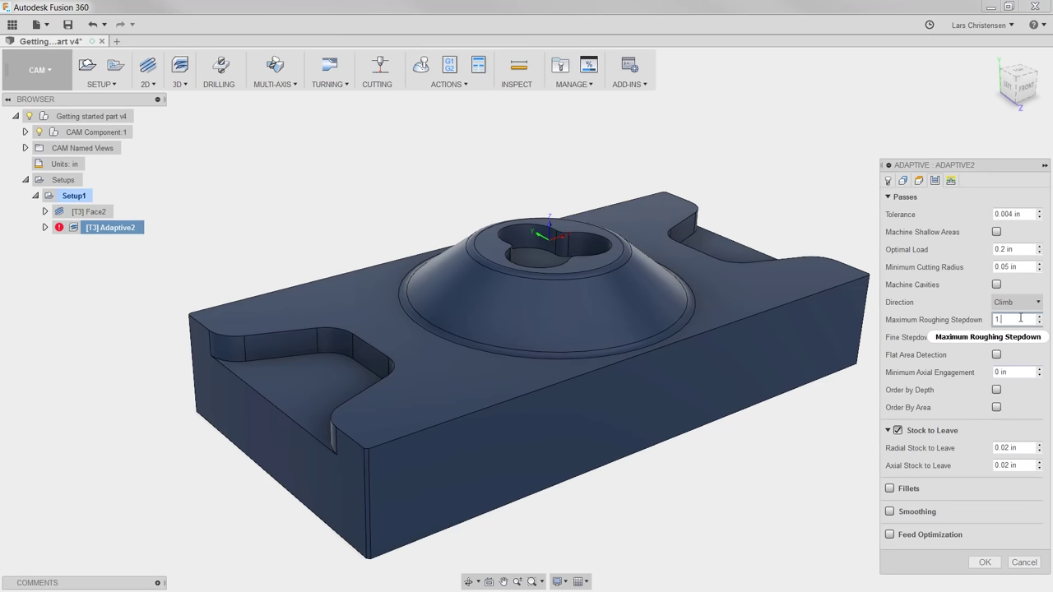
type(".")
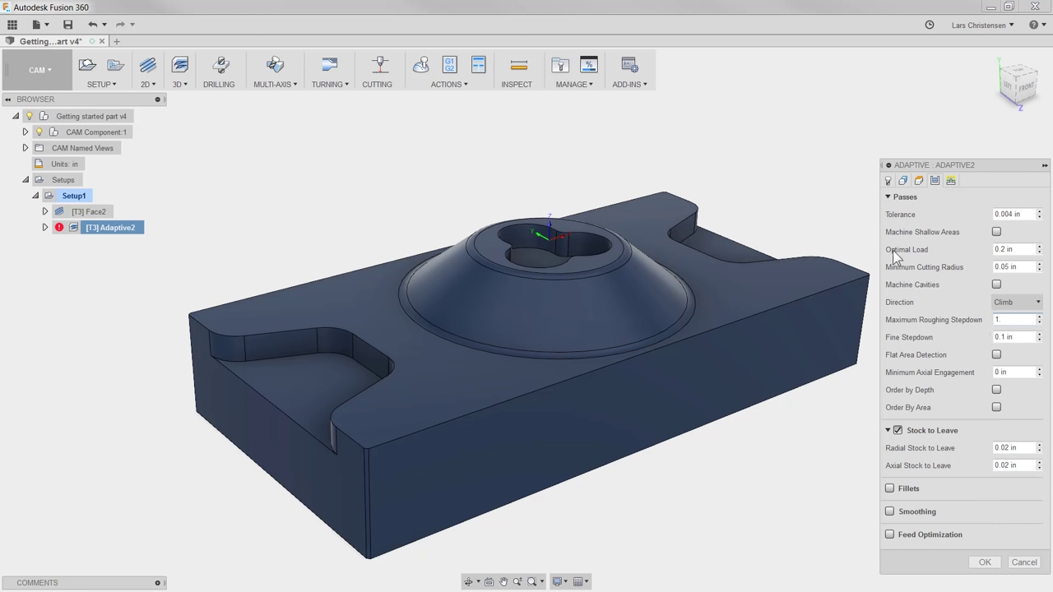
left_click(1007, 249)
type("0.1")
left_click(984, 561)
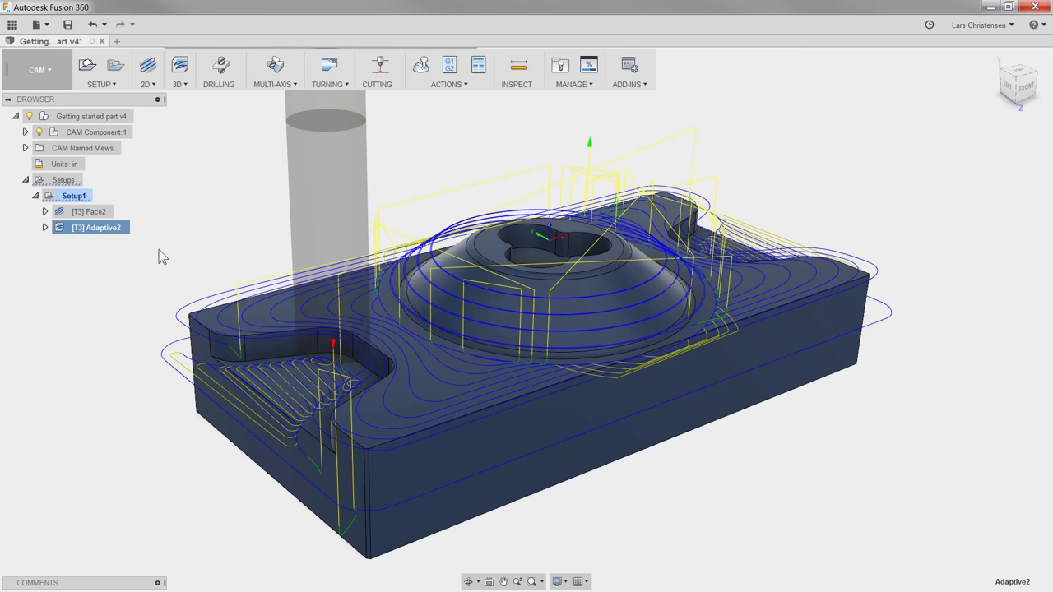
Simulate all of Setup1 with Toolpath Mode set to Tail and the stock shown.
left_click(74, 196)
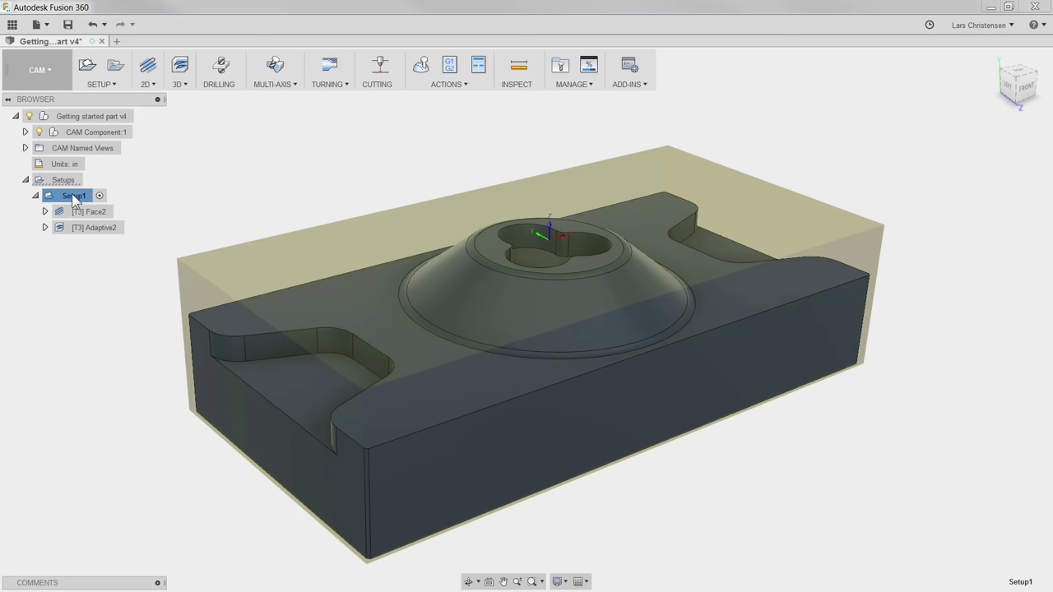
left_click(421, 69)
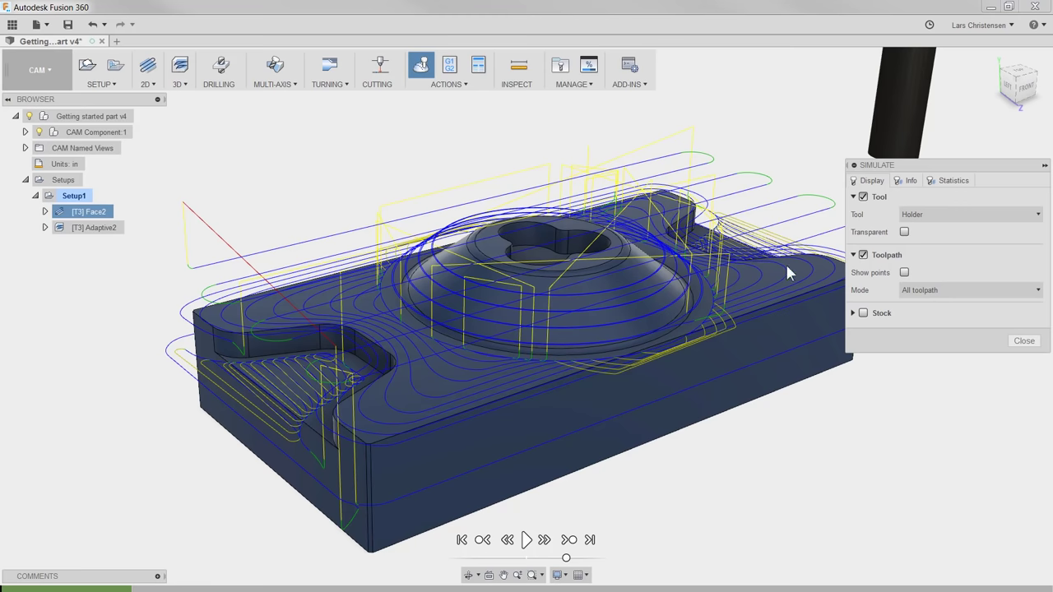
left_click(984, 292)
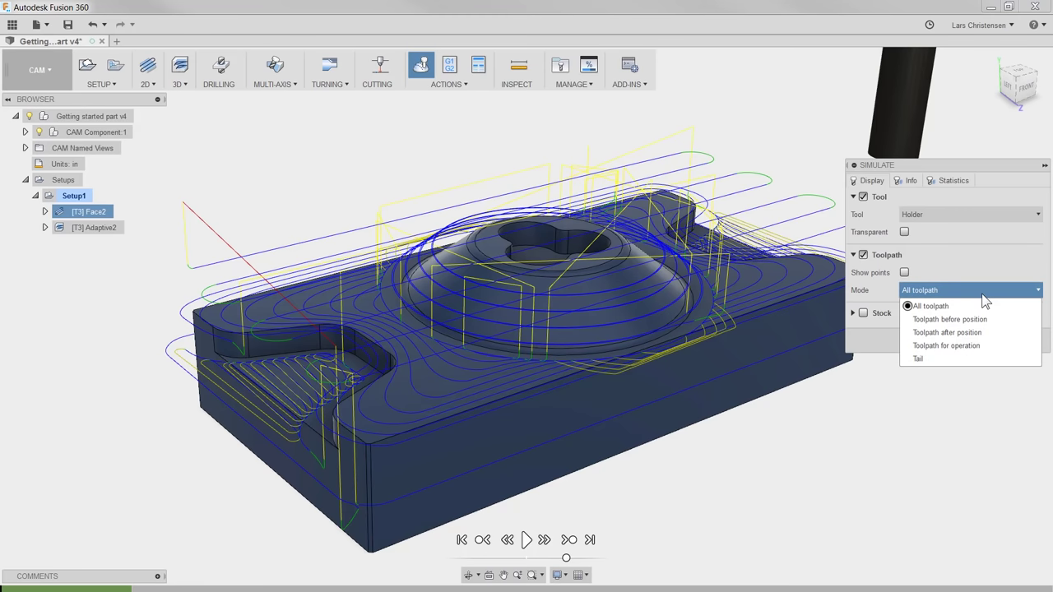
left_click(979, 356)
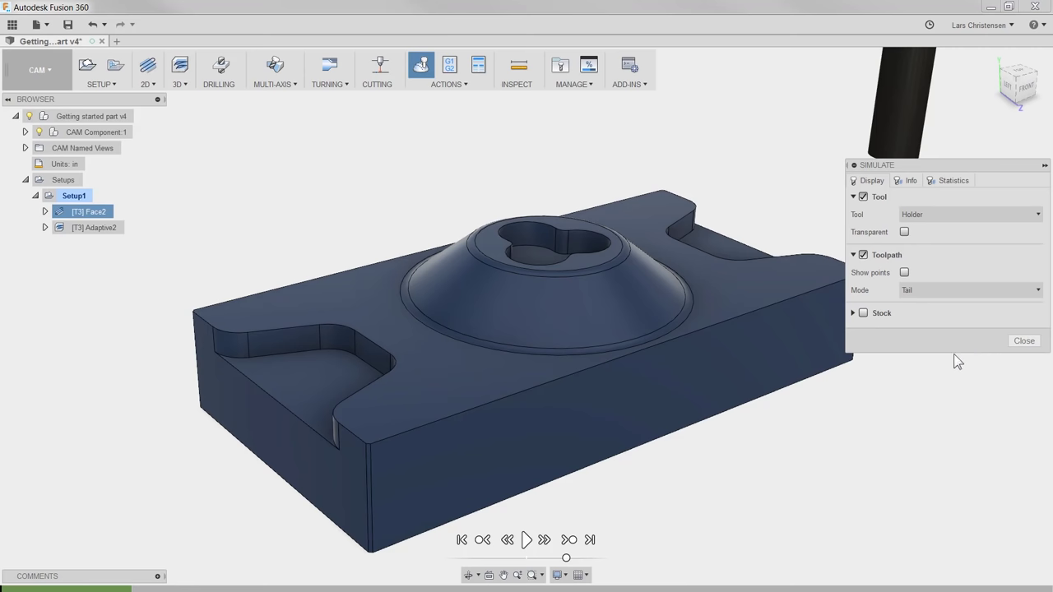
left_click(864, 313)
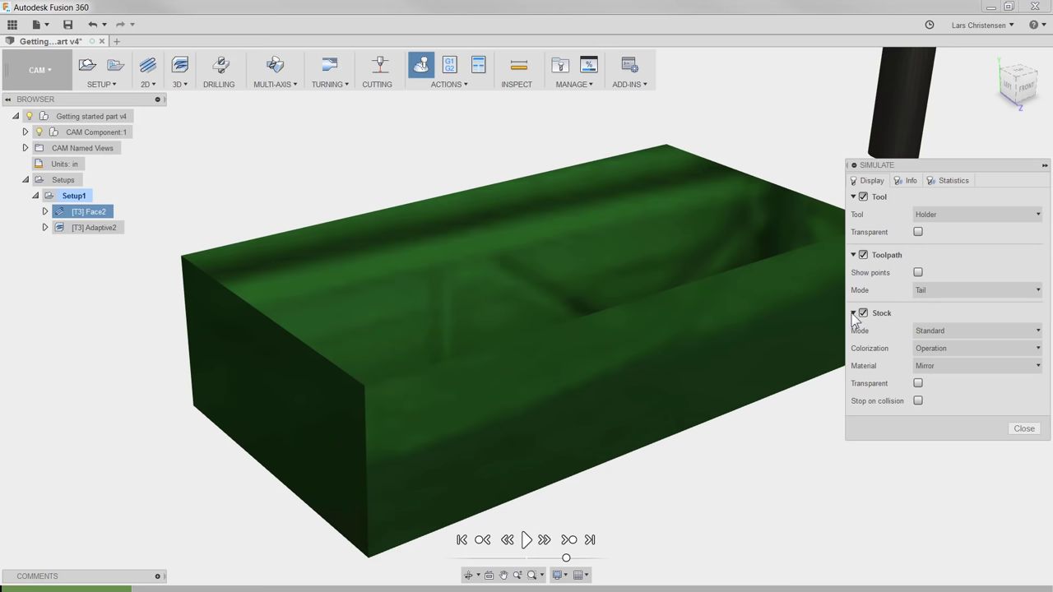
Play the simulation, advance the timeline further, and close the simulation.
left_click(528, 541)
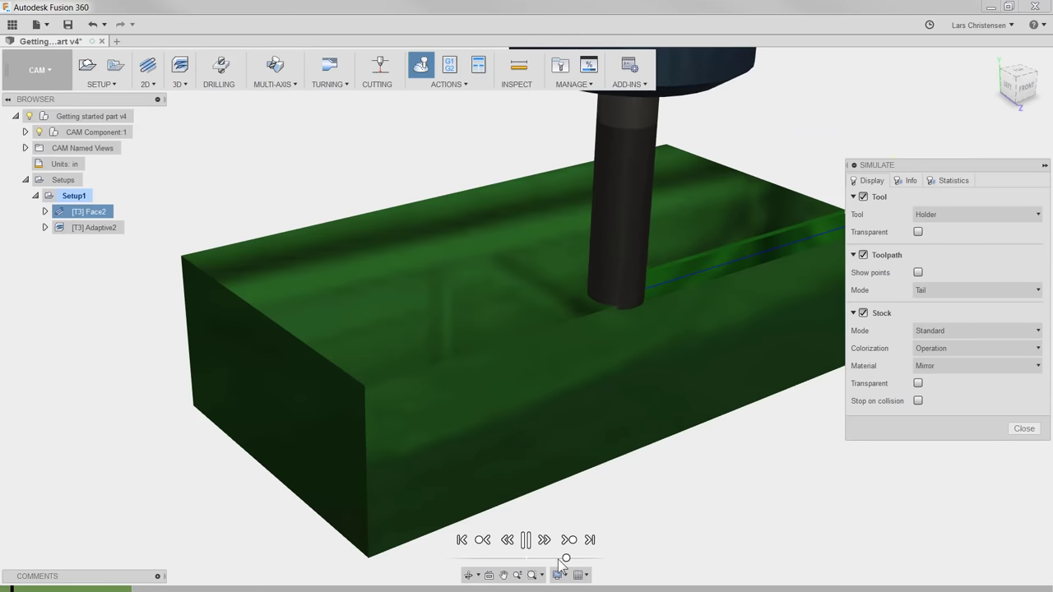
left_click_drag(566, 560, 586, 559)
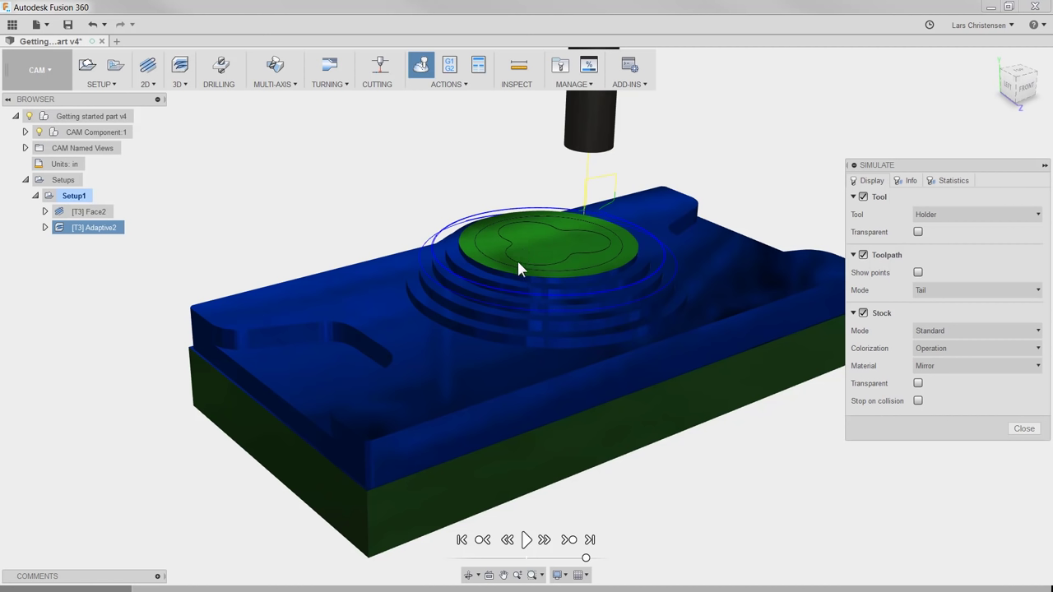
left_click(1026, 429)
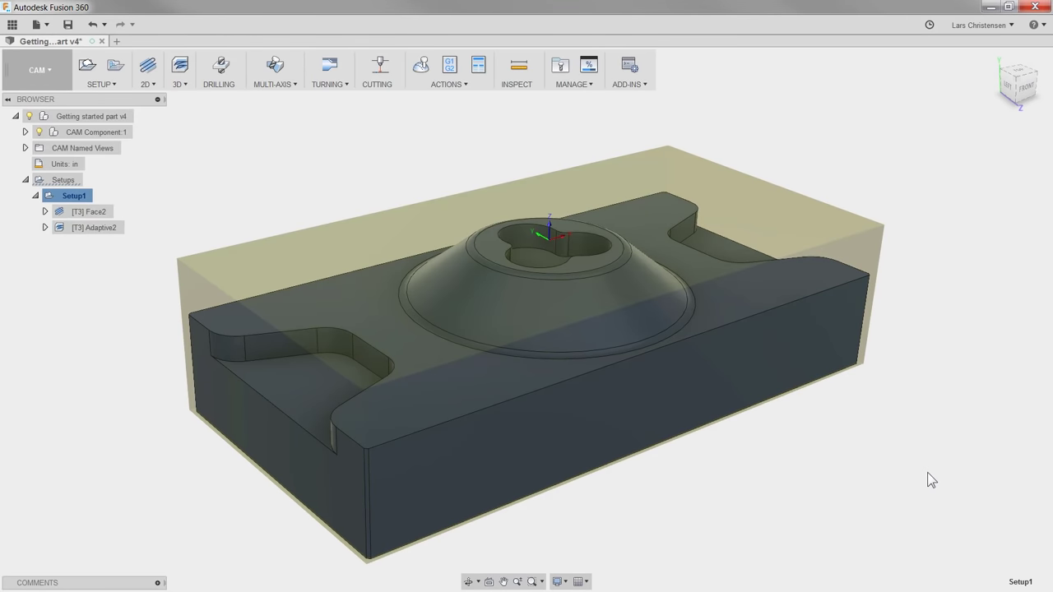
Add a 2D Adaptive Clearing operation using tool 4 - Ø1/4" flat from the Tutorial - Inch library.
left_click(147, 84)
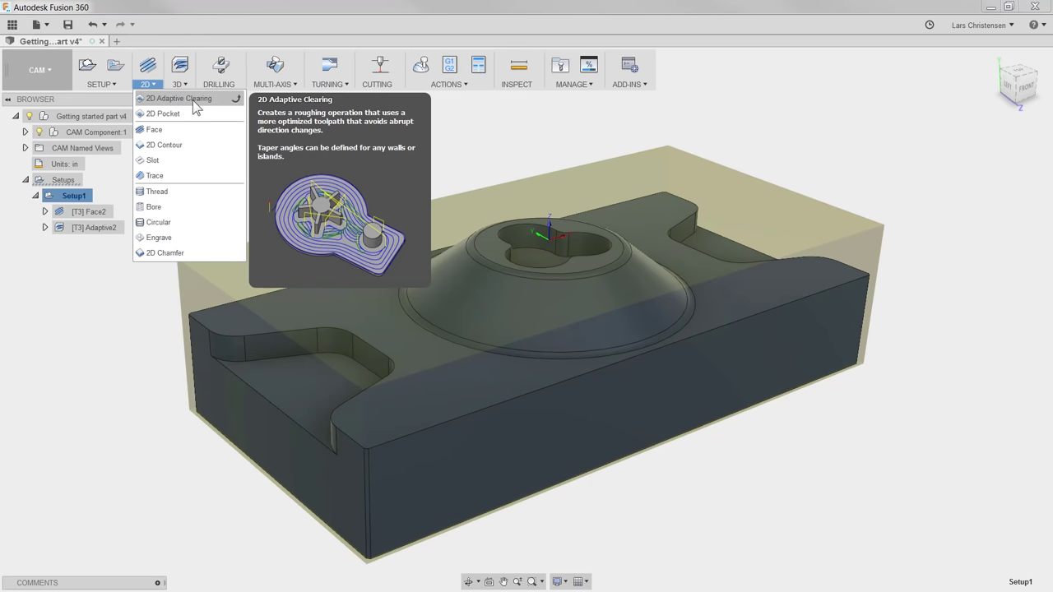
left_click(194, 101)
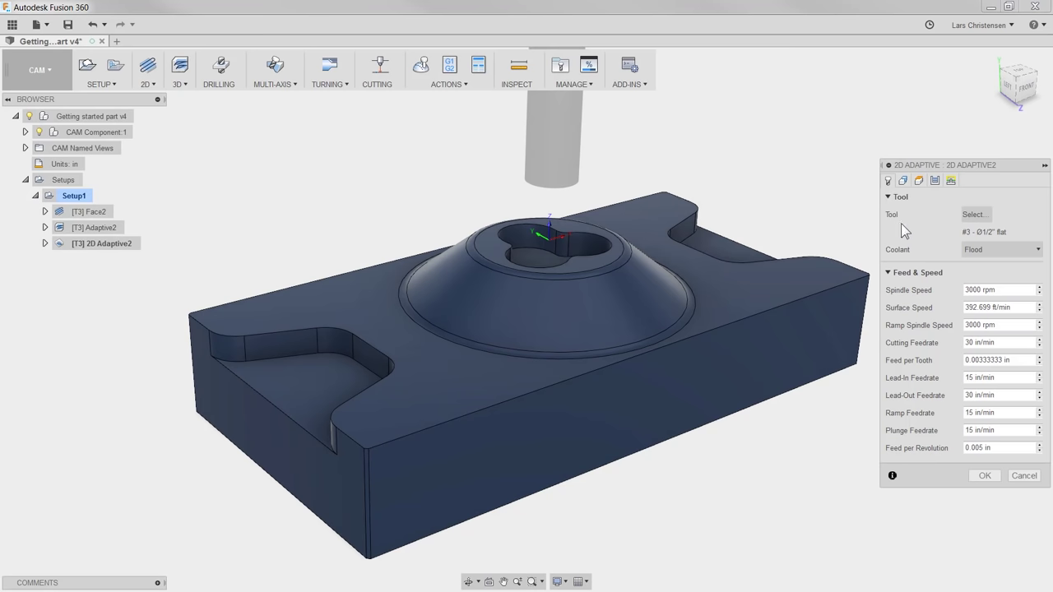
left_click(971, 216)
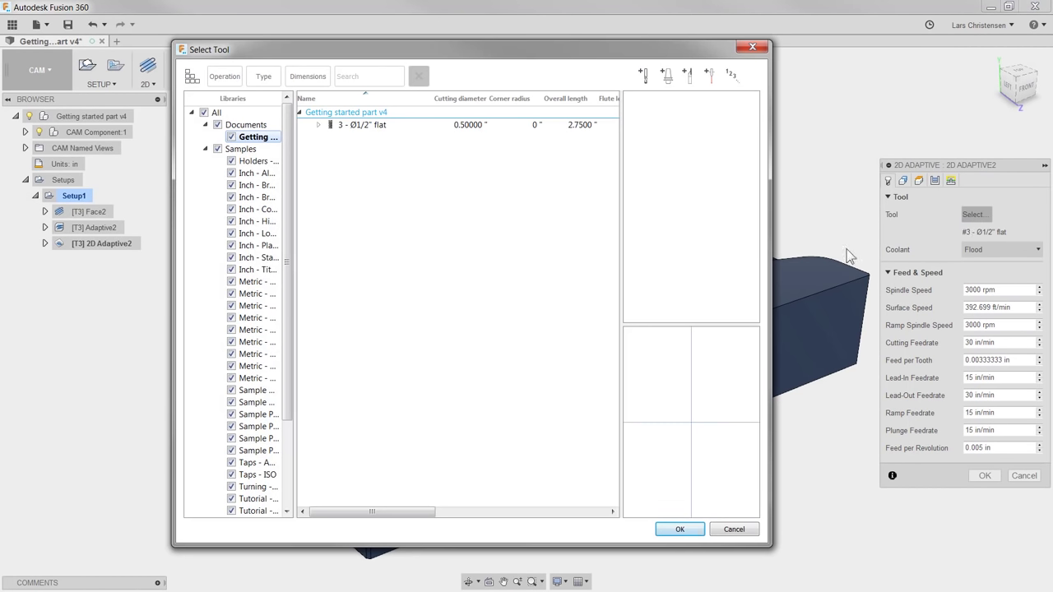
left_click_drag(293, 200, 290, 306)
left_click(257, 390)
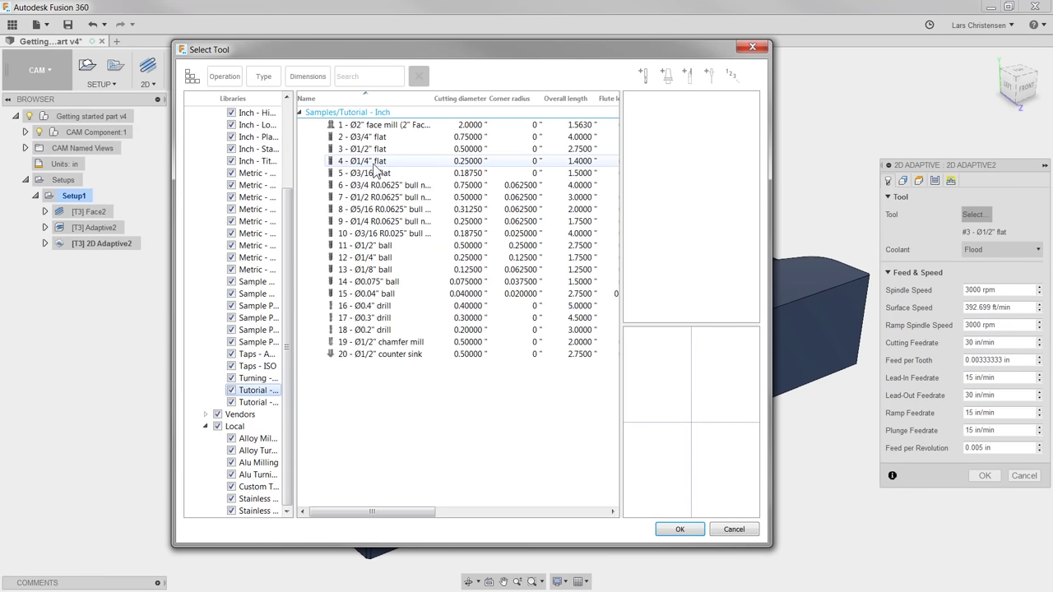
left_click(374, 162)
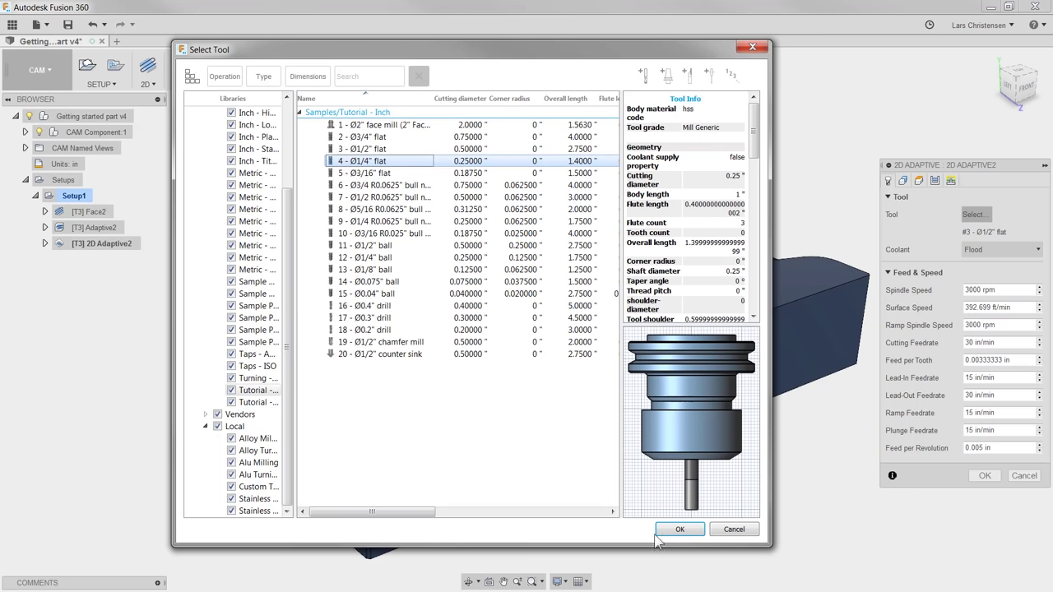
left_click(682, 530)
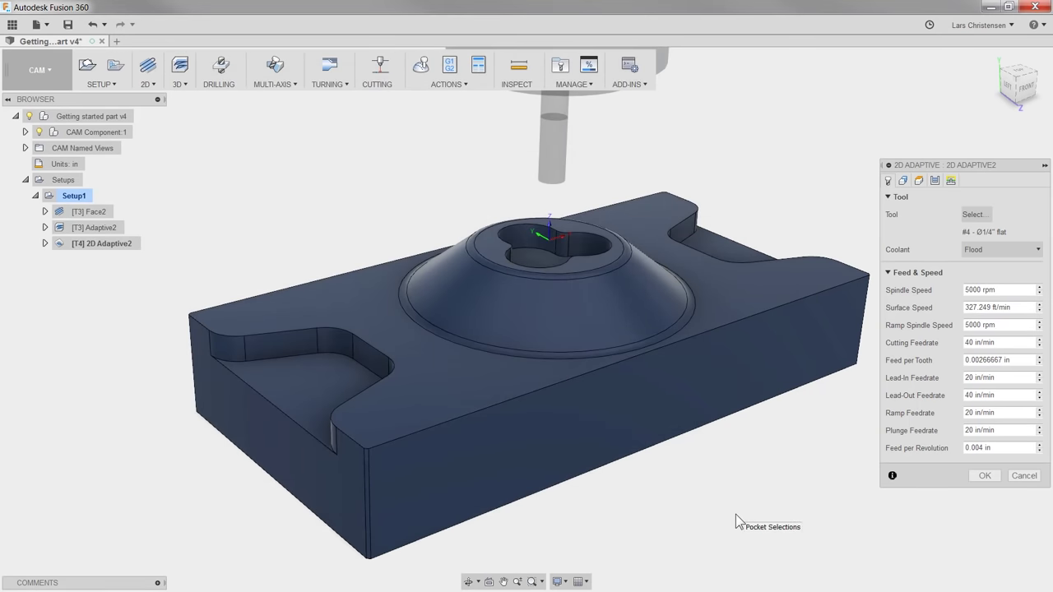
Pick the three-lobed pocket contour as 2D Adaptive2's pocket selection and generate the toolpath.
left_click(903, 181)
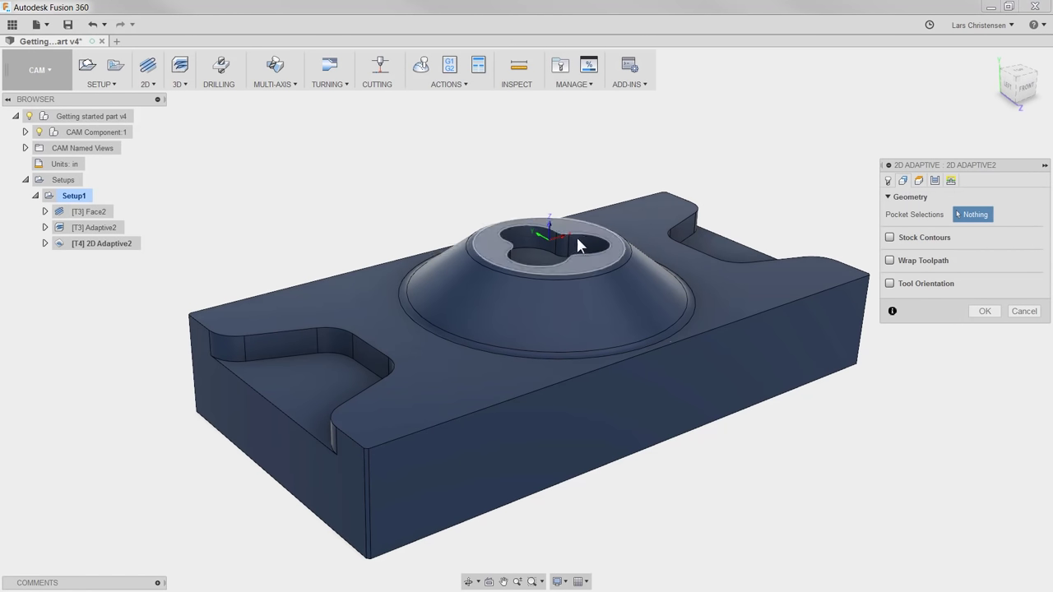
left_click(547, 257)
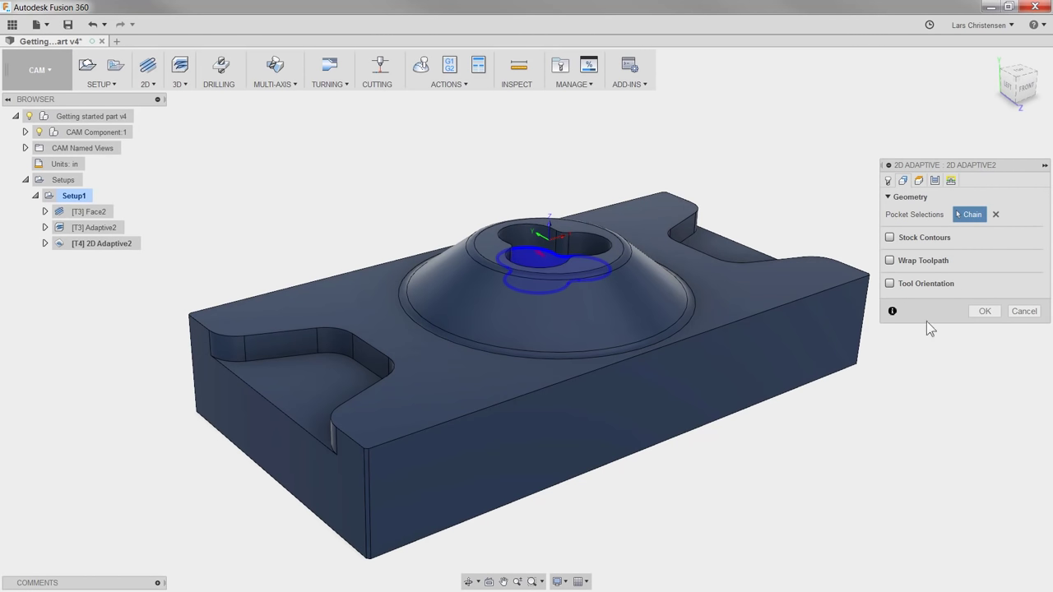
left_click(984, 312)
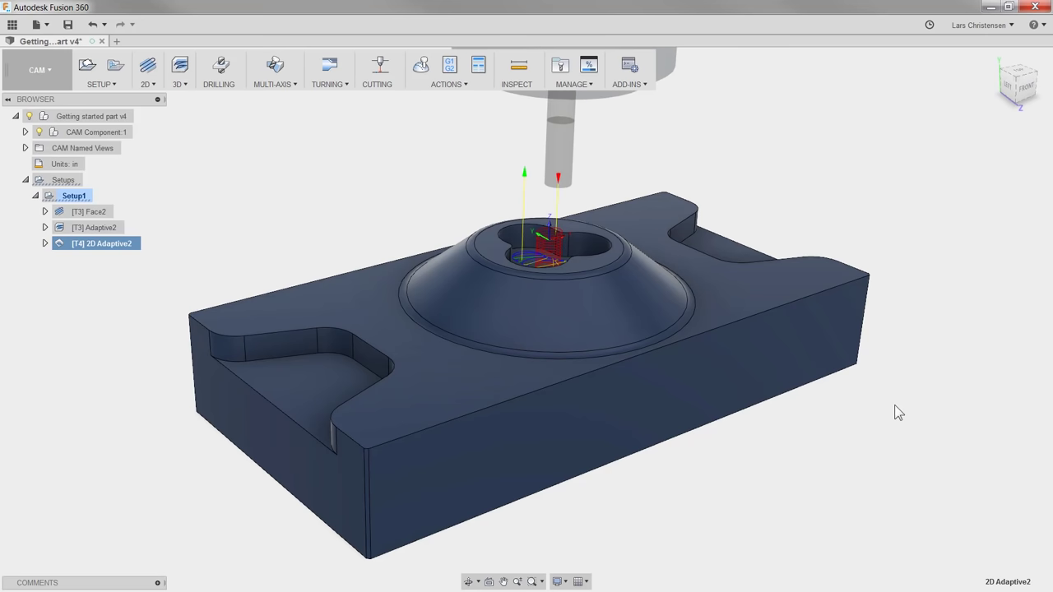
scroll(894, 405, "up", 5)
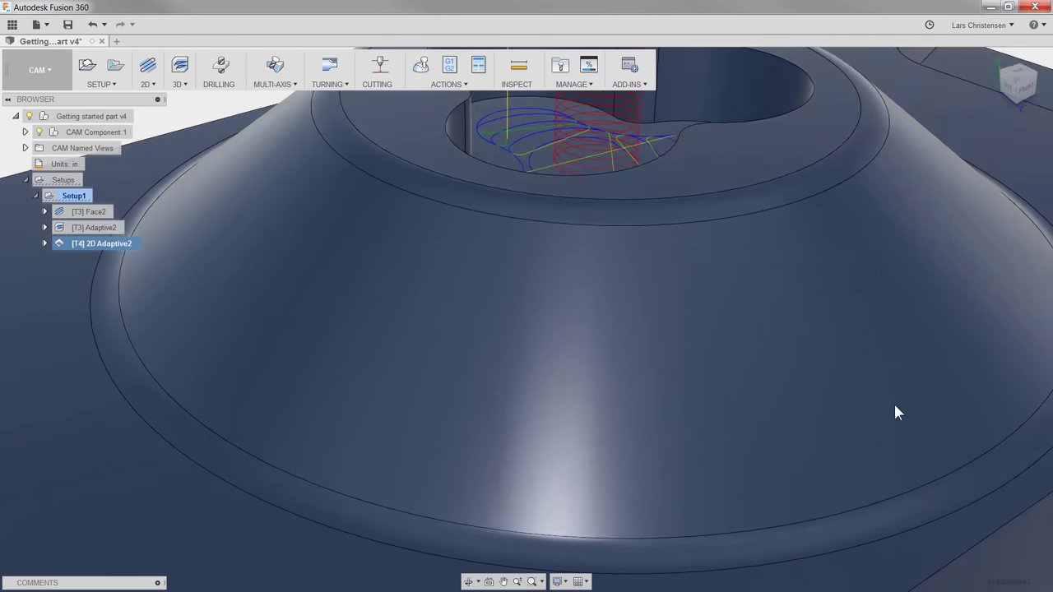
scroll(893, 402, "down", 2)
scroll(882, 396, "up", 2)
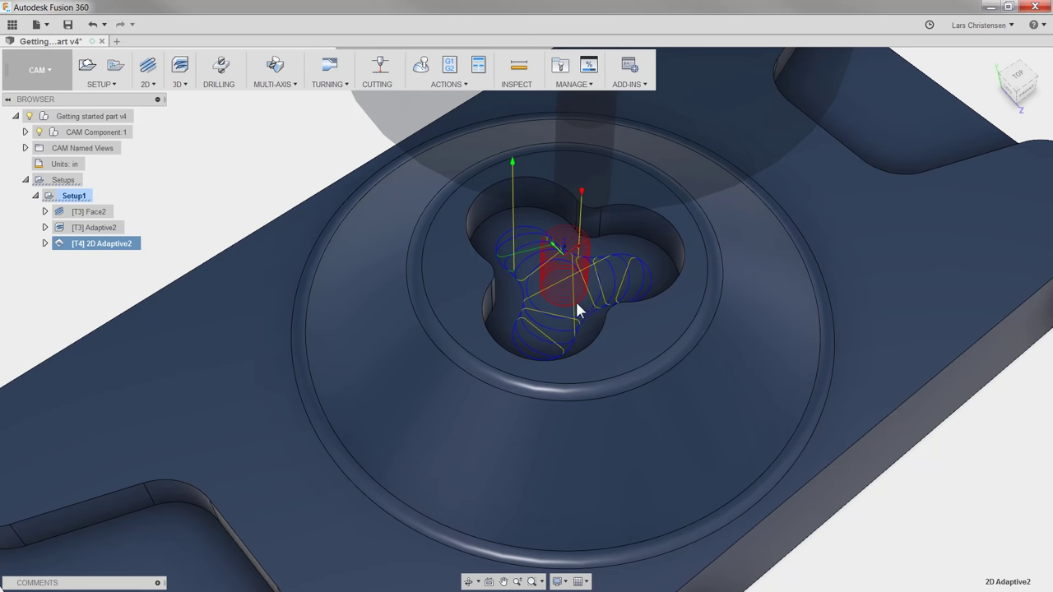
Edit 2D Adaptive2 and set its Linking ramp taper angle to 10 degrees.
right_click(103, 244)
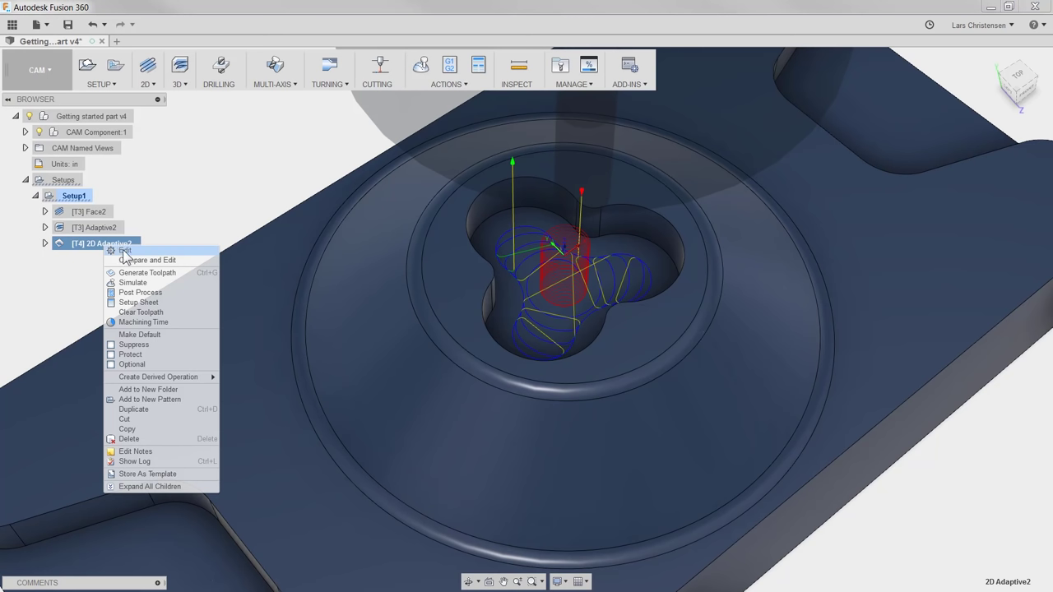
left_click(123, 251)
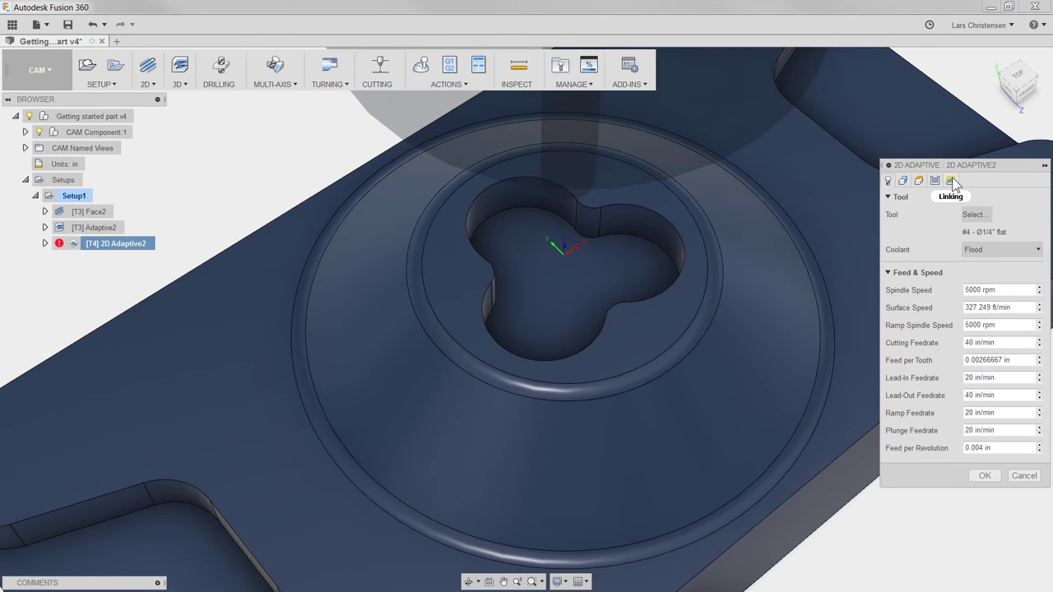
left_click(951, 180)
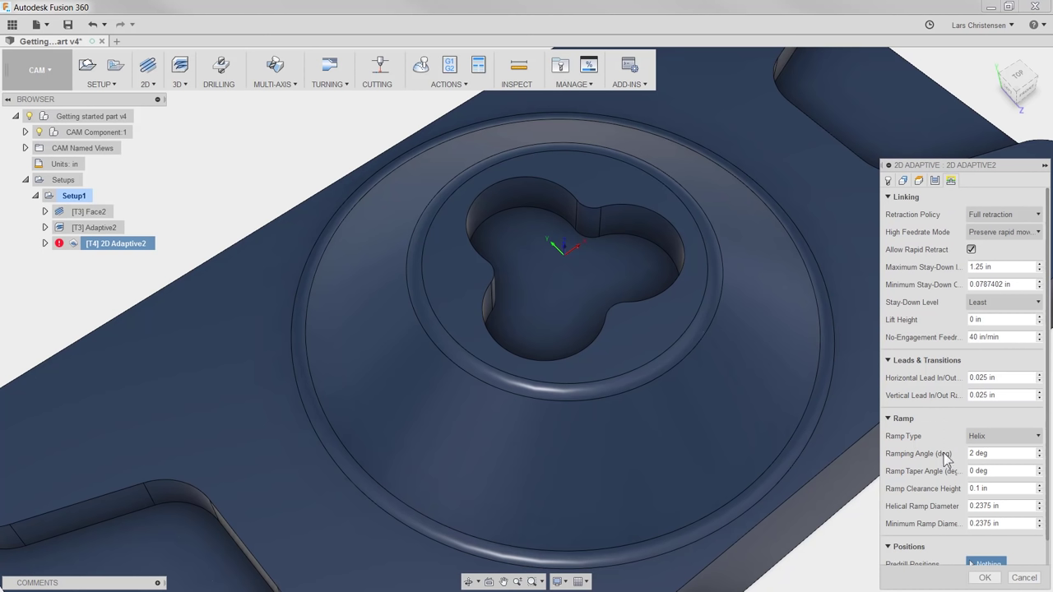
left_click(999, 470)
type("10")
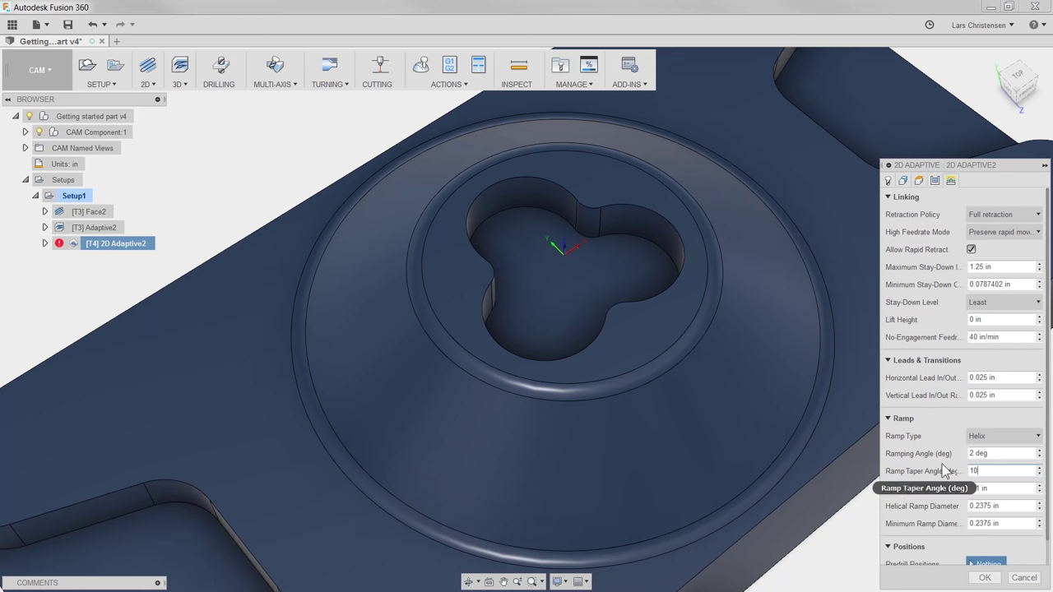
left_click(985, 579)
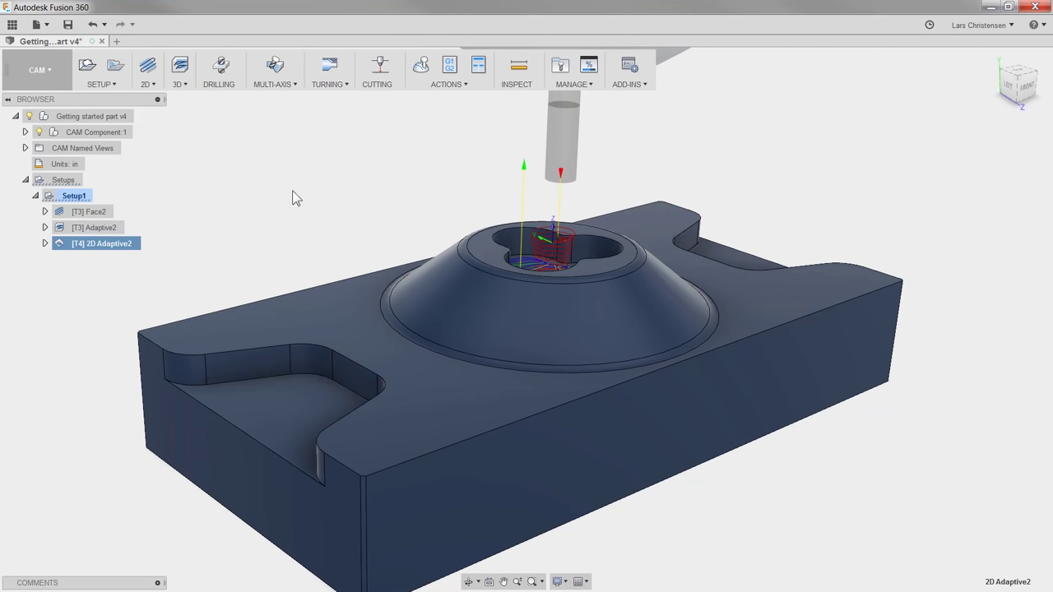
Preview Adaptive2 and Face2, then reorder Face2 below 2D Adaptive2 in Setup1.
left_click(101, 228)
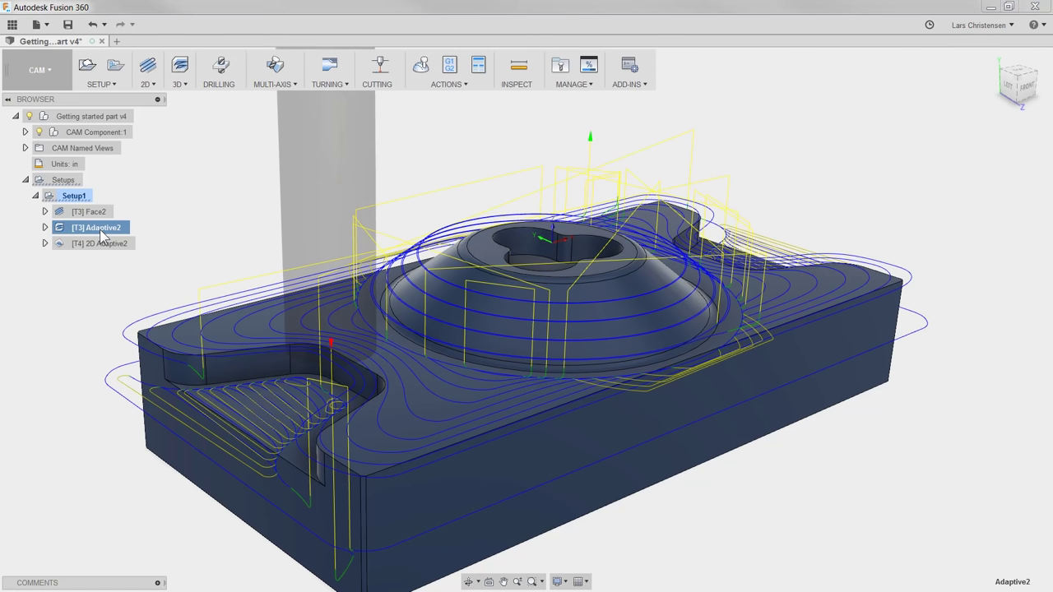
left_click(92, 213)
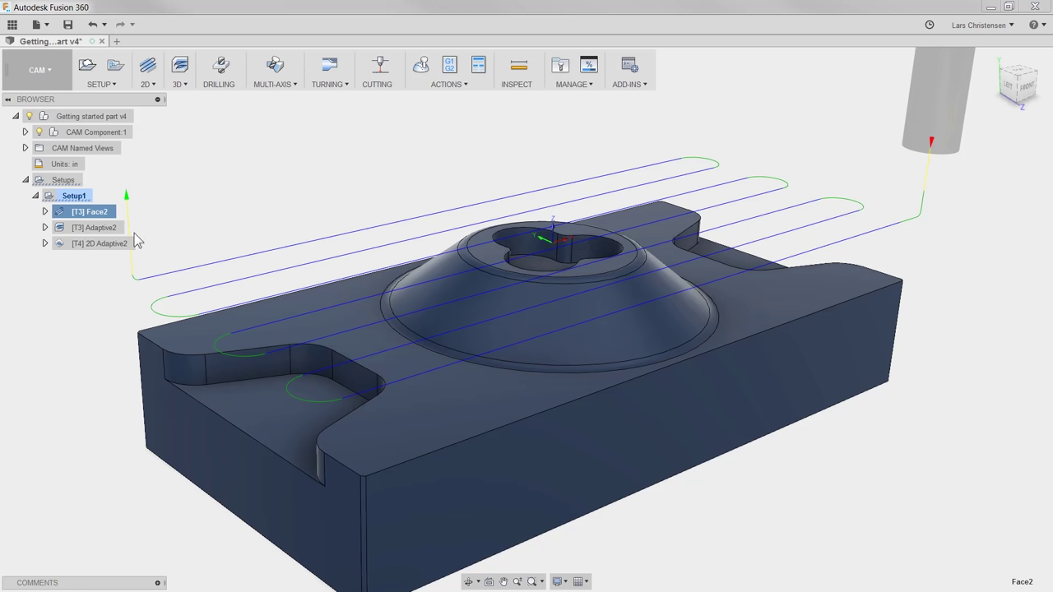
left_click_drag(95, 212, 95, 253)
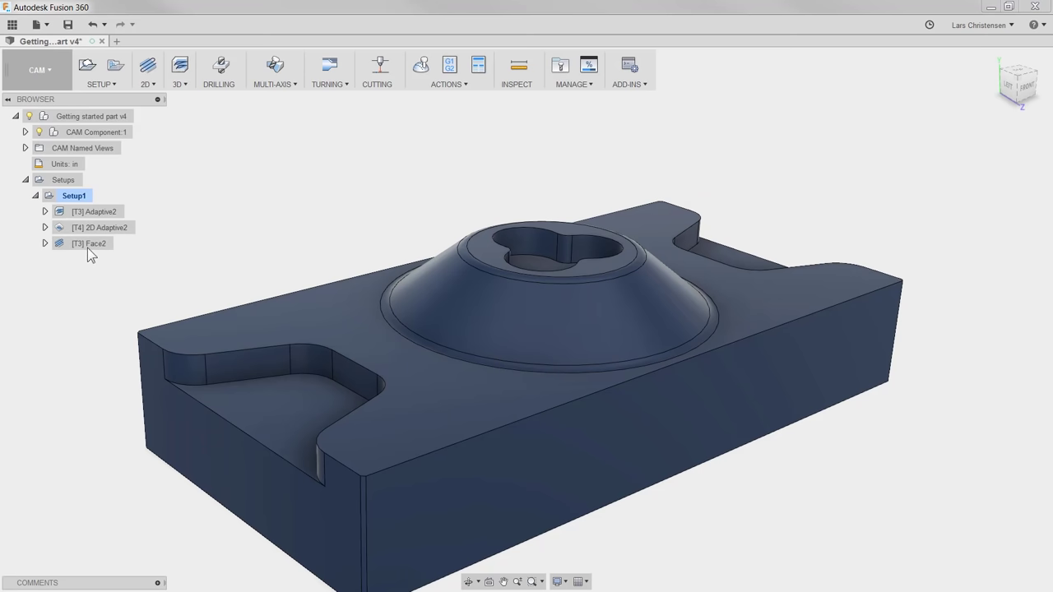
Edit Face2 to use the boss's top circular edge as its stock selection.
right_click(90, 246)
left_click(107, 255)
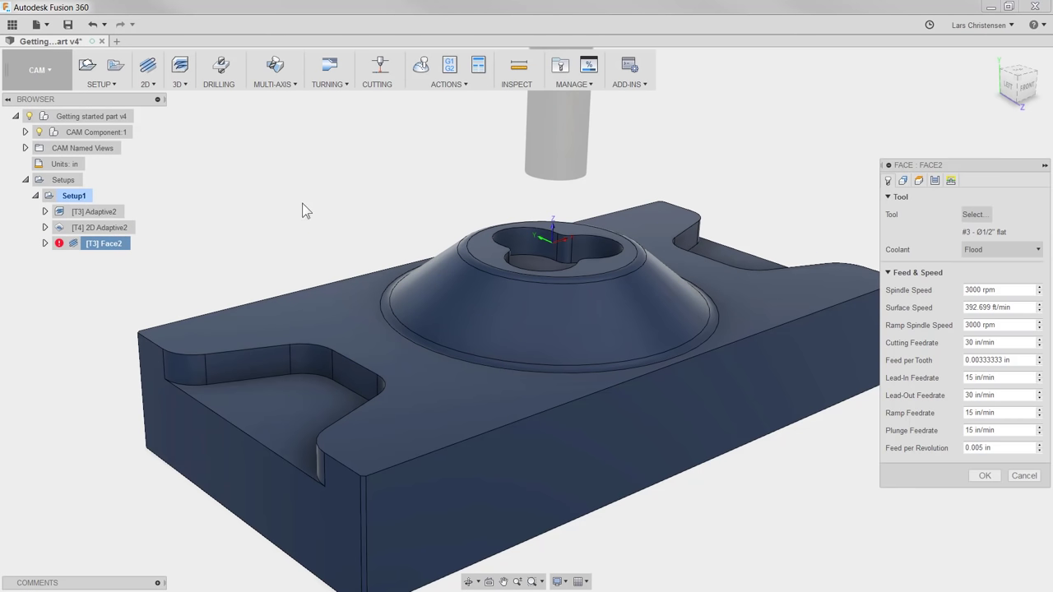
left_click(903, 181)
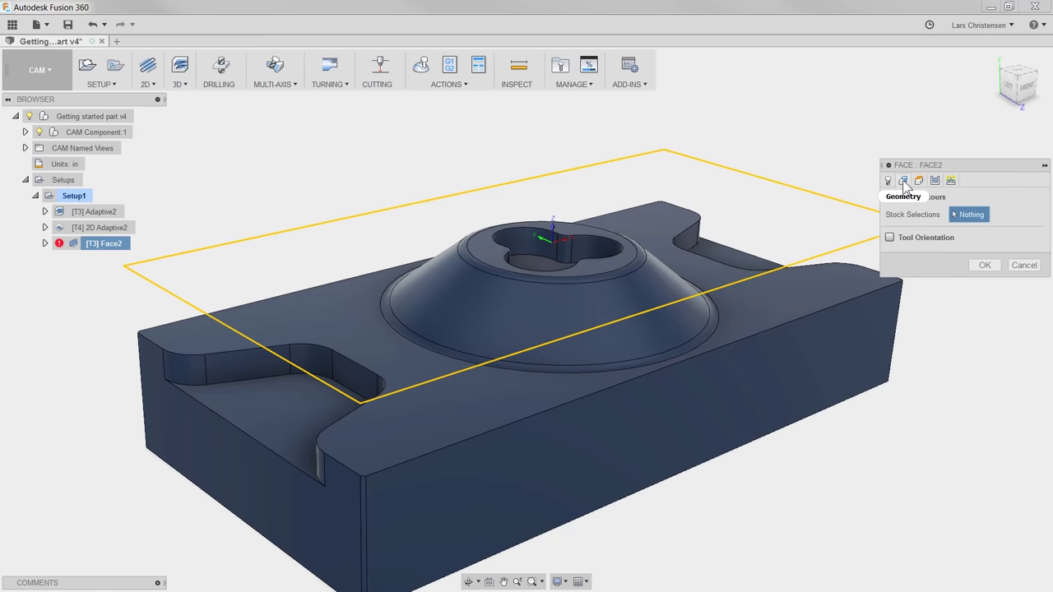
left_click(593, 285)
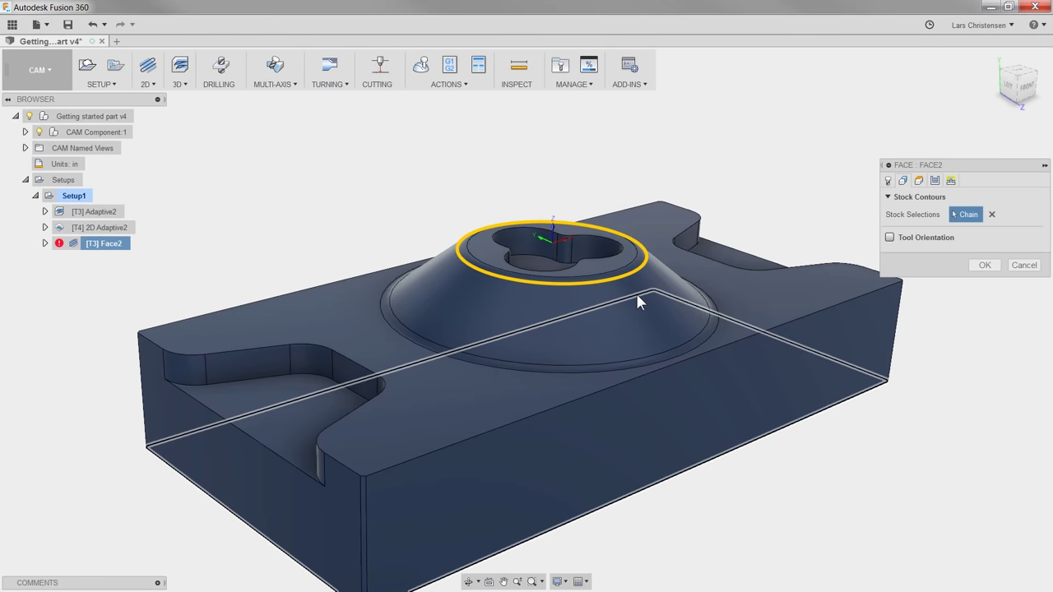
left_click(982, 266)
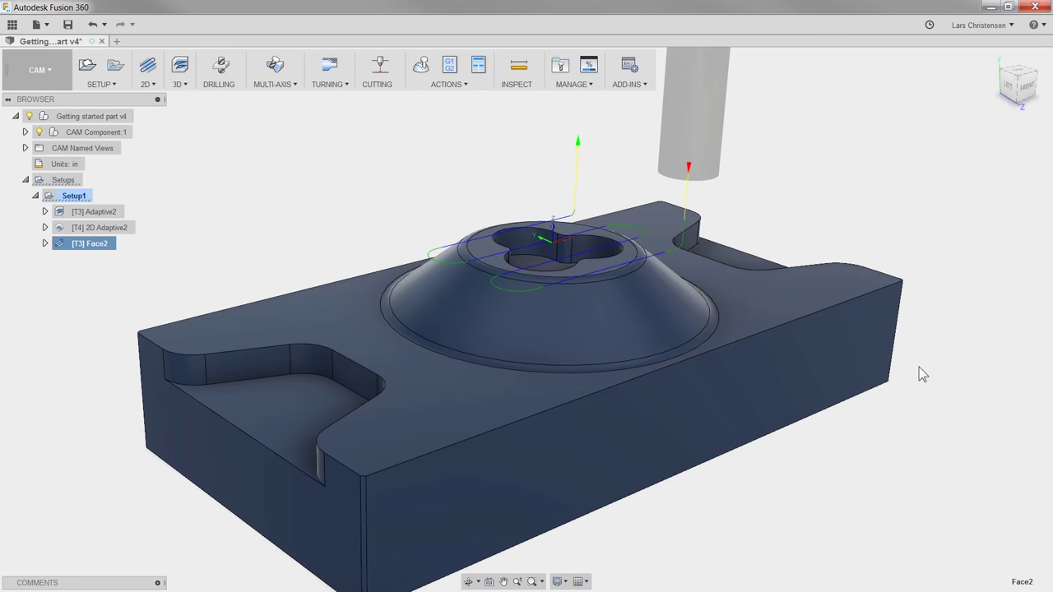
left_click(75, 195)
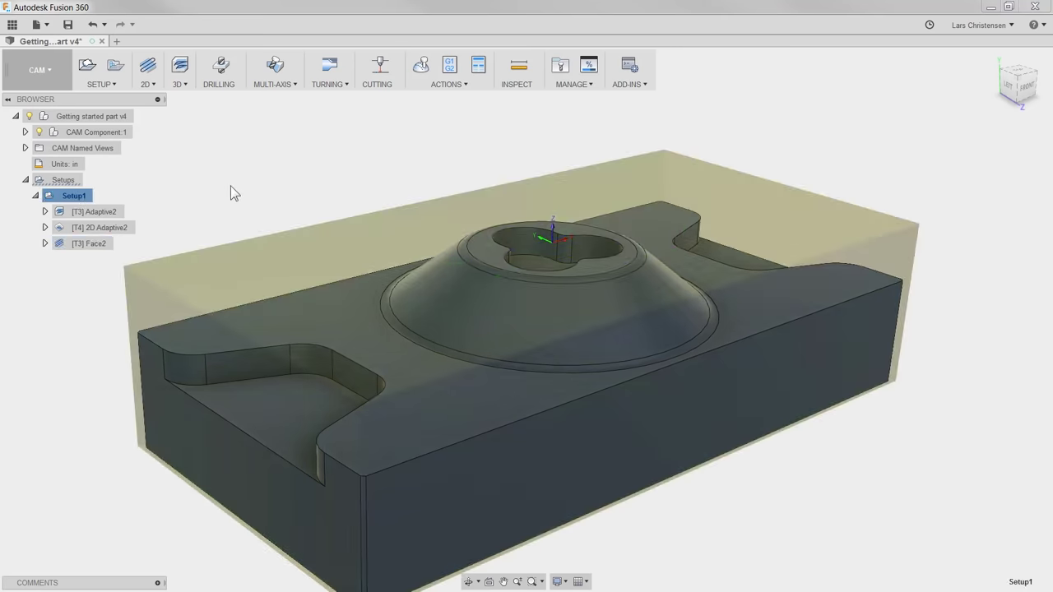
left_click(421, 66)
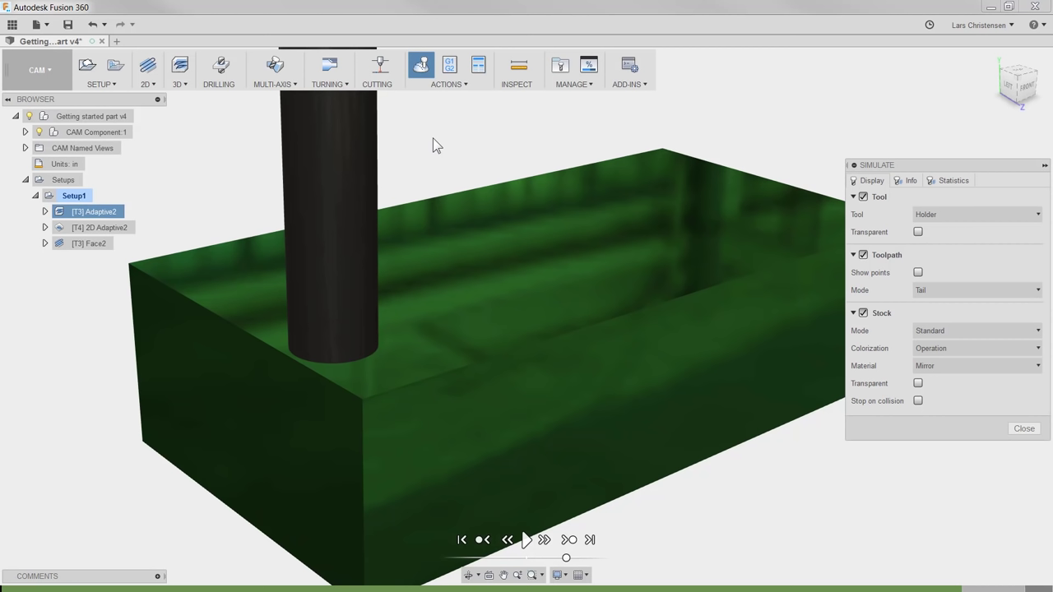
left_click(87, 242)
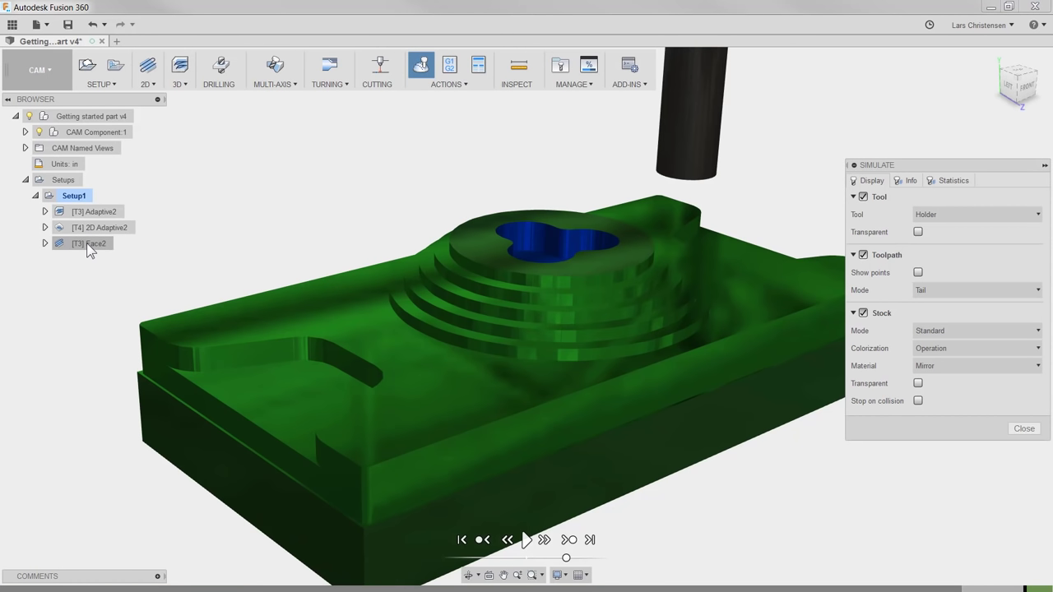
left_click(527, 542)
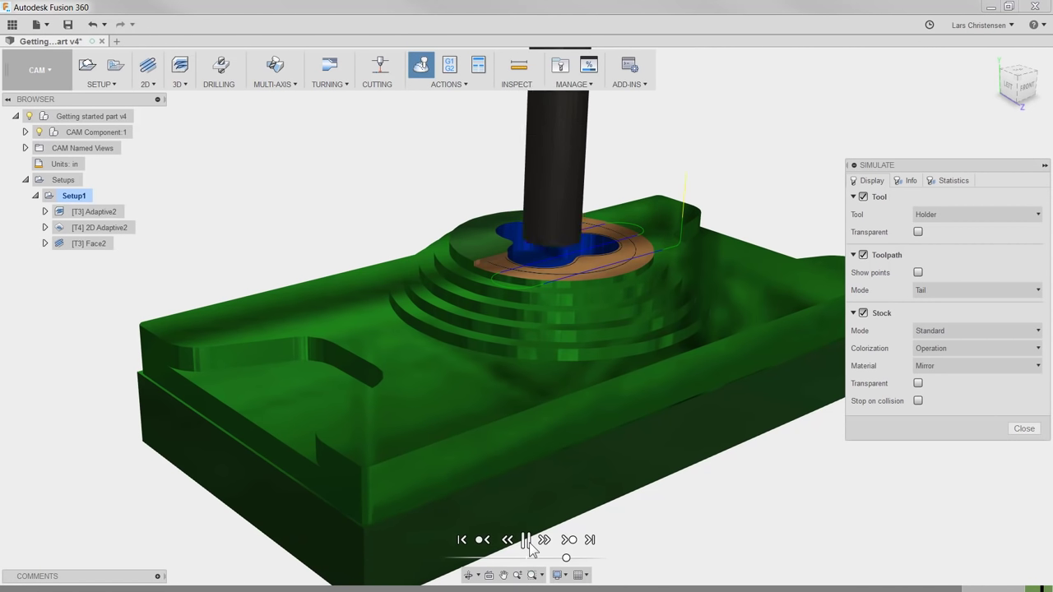
left_click(529, 545)
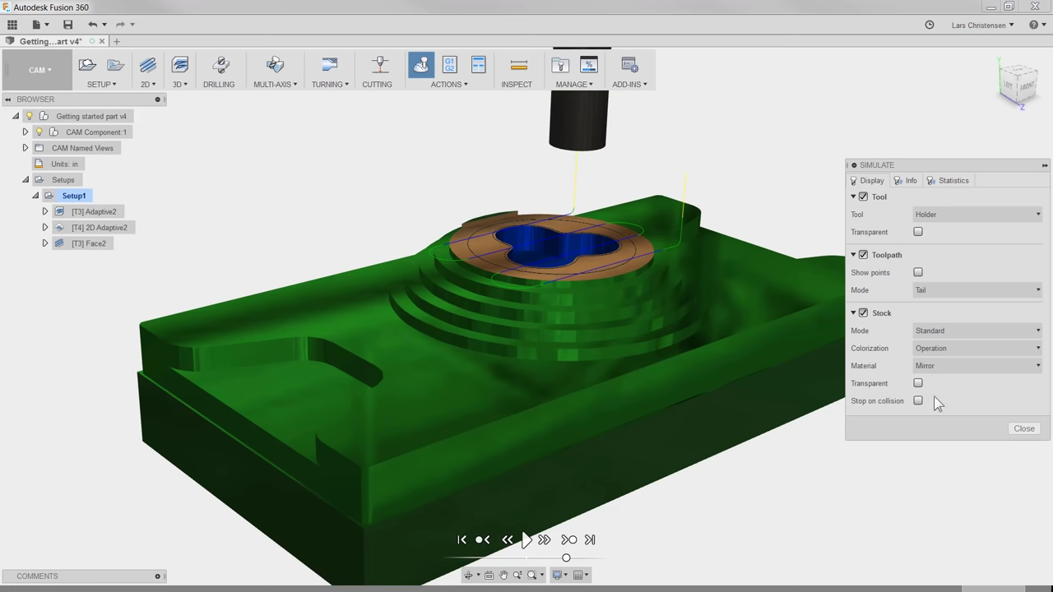
left_click(1024, 429)
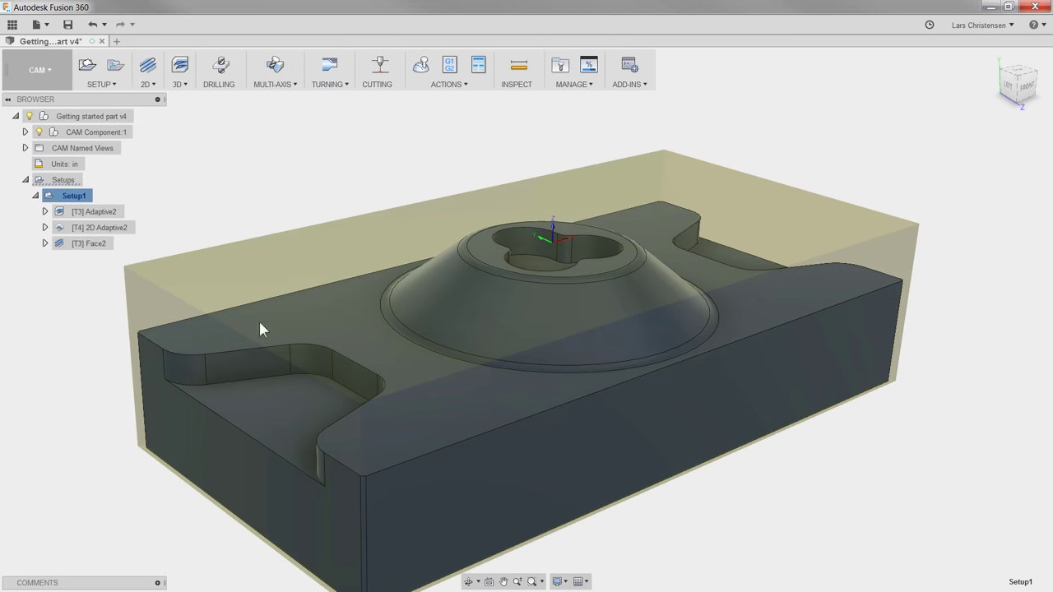
left_click(92, 245)
Edit Face2 and change its Passes stock offset to 1 in.
right_click(99, 246)
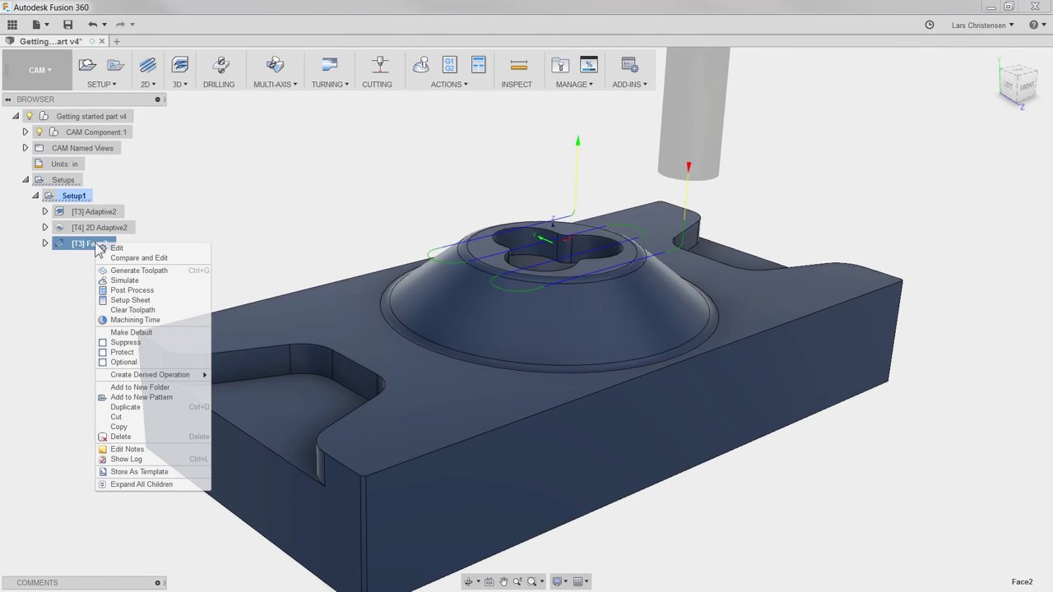
left_click(123, 248)
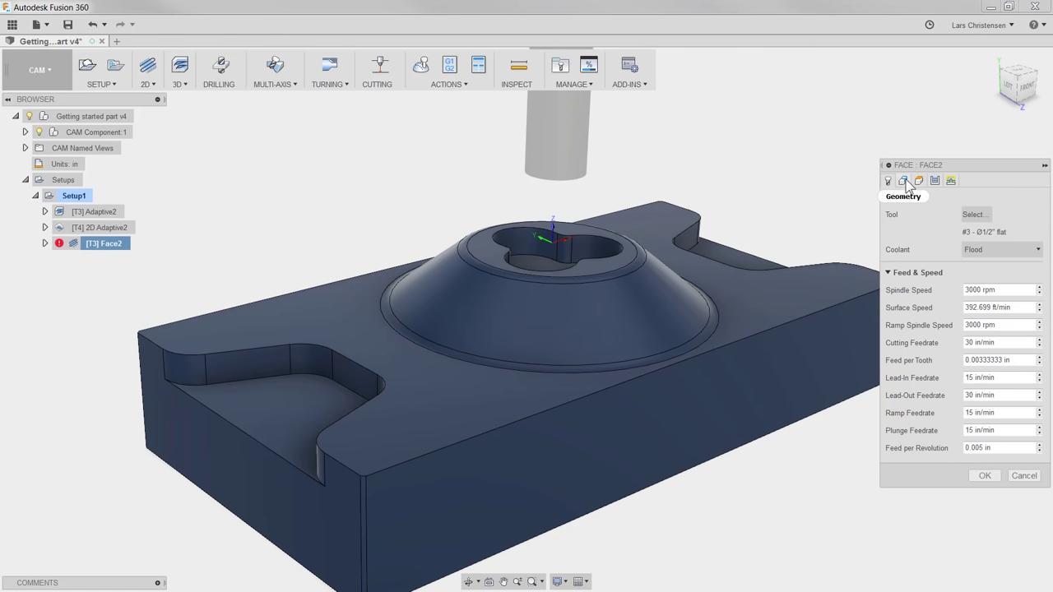
left_click(937, 182)
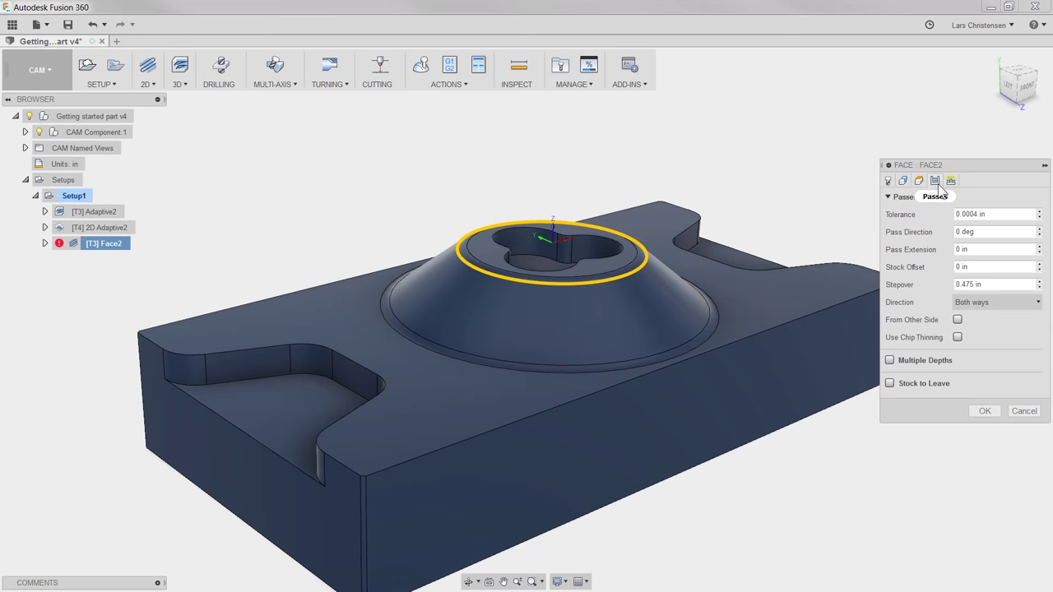
left_click(981, 266)
left_click_drag(981, 265, 937, 269)
type("1")
left_click(975, 410)
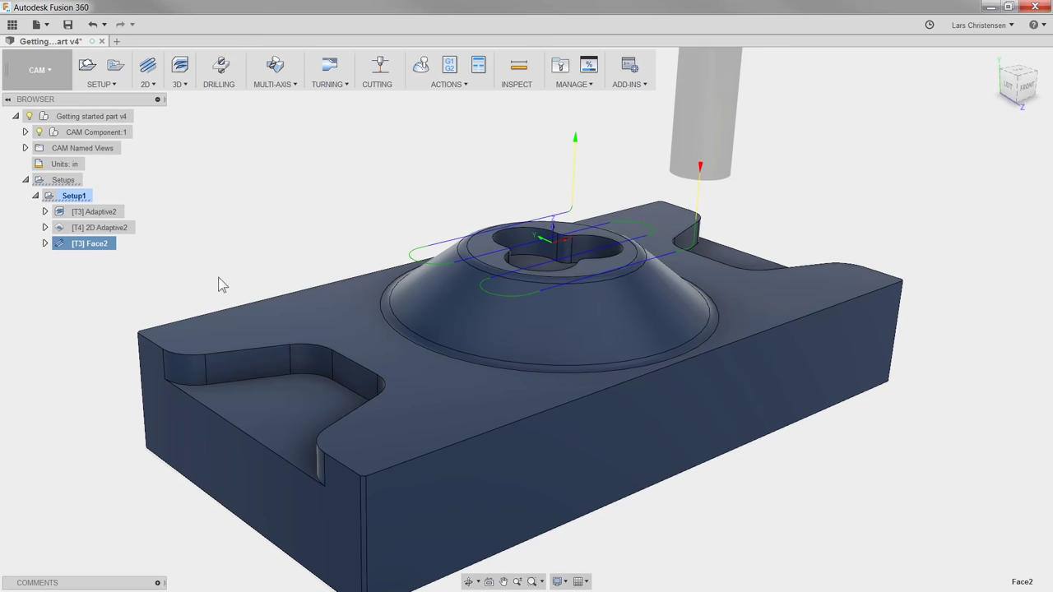
left_click(69, 199)
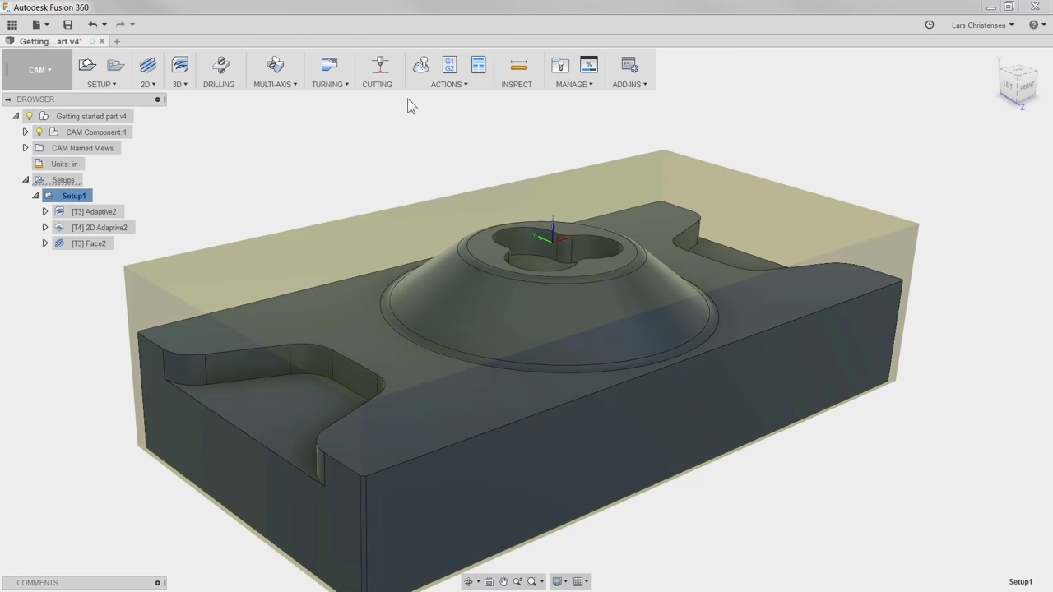
Simulate Face2, playing and pausing after the facing pass, then close the simulation.
left_click(421, 65)
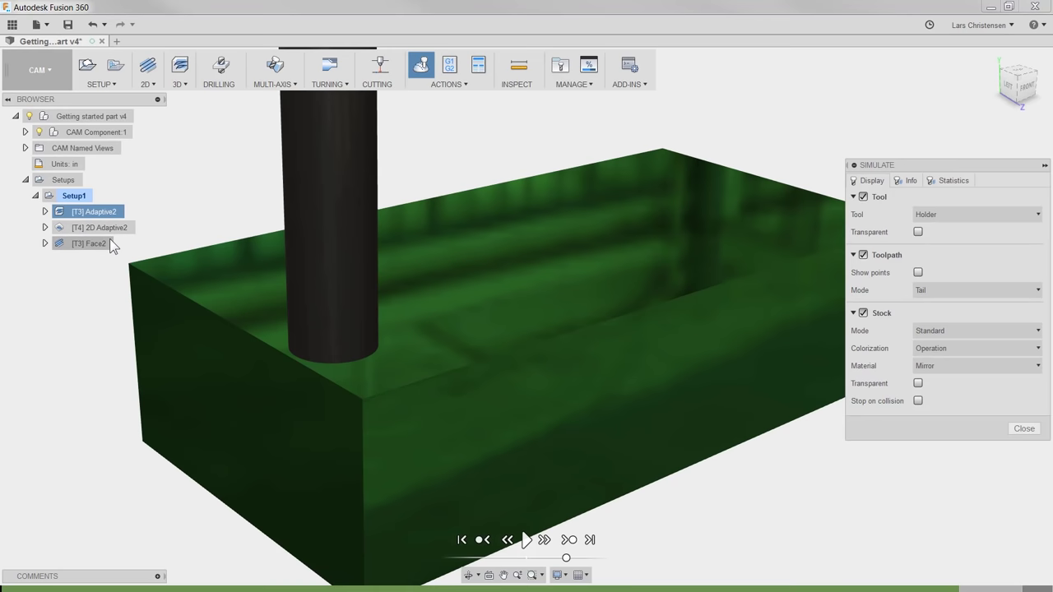
left_click(79, 243)
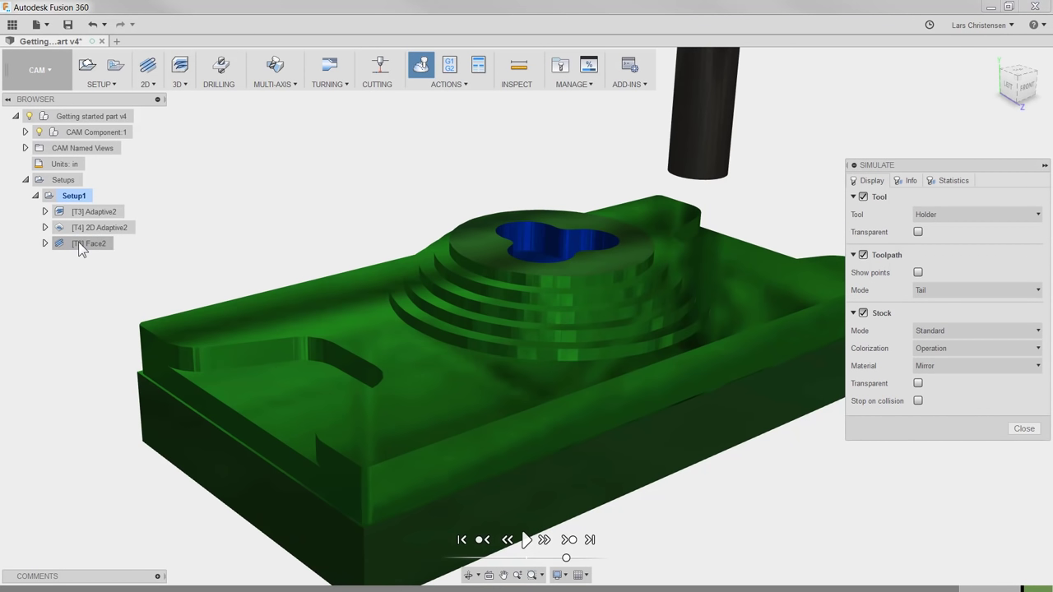
left_click(527, 540)
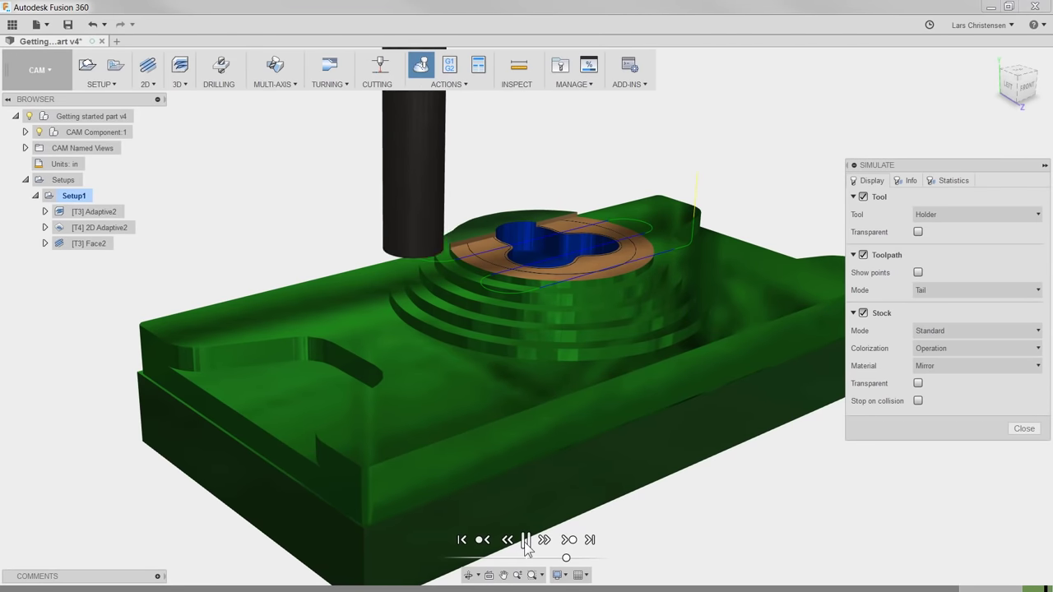
left_click(527, 540)
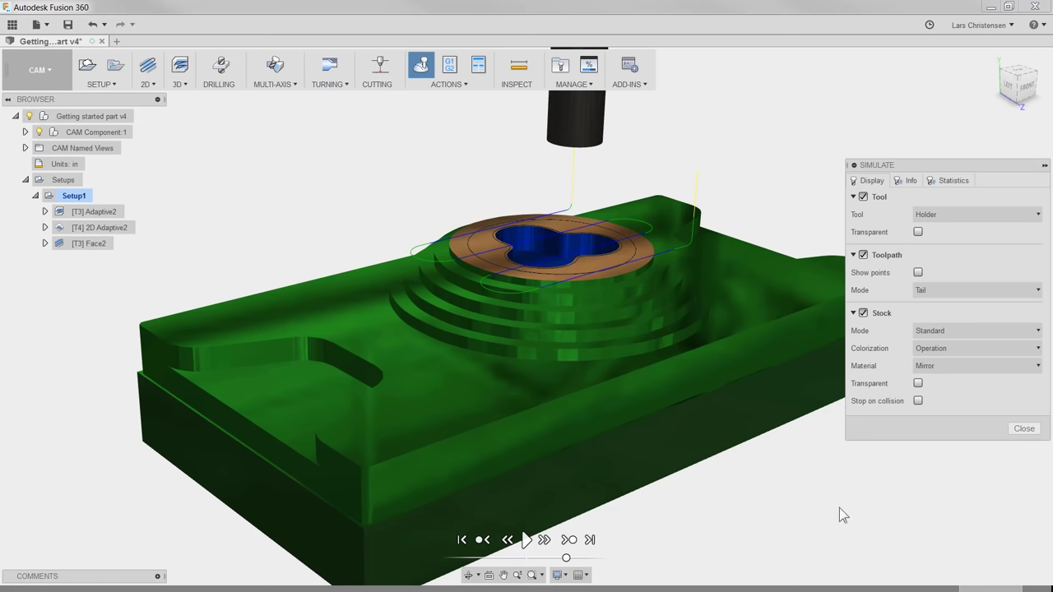
left_click(1017, 430)
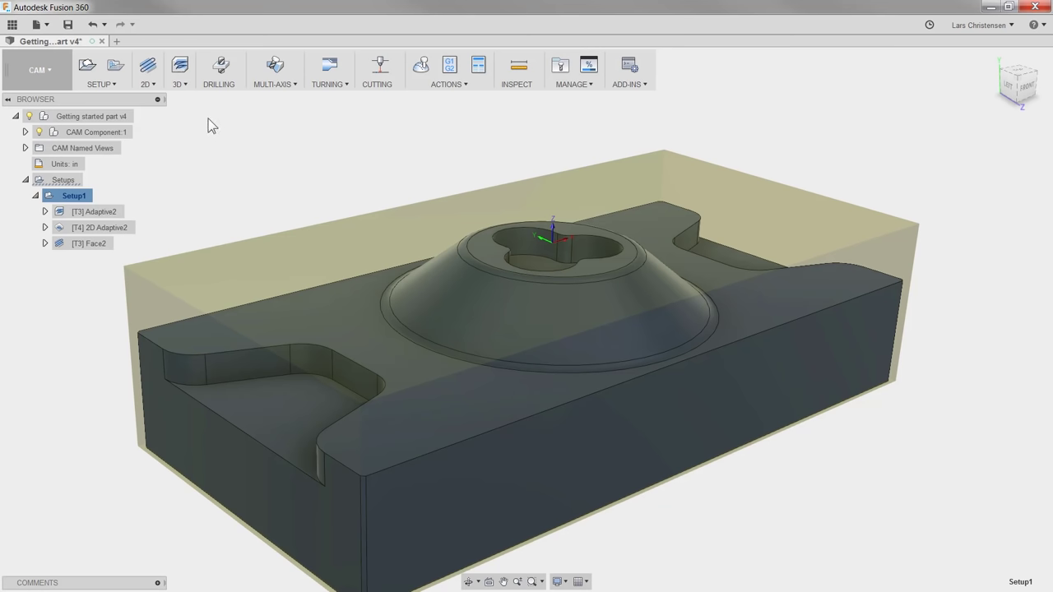
Create a 3D Horizontal operation using tool 4 - Ø1/4" flat end mill.
left_click(183, 86)
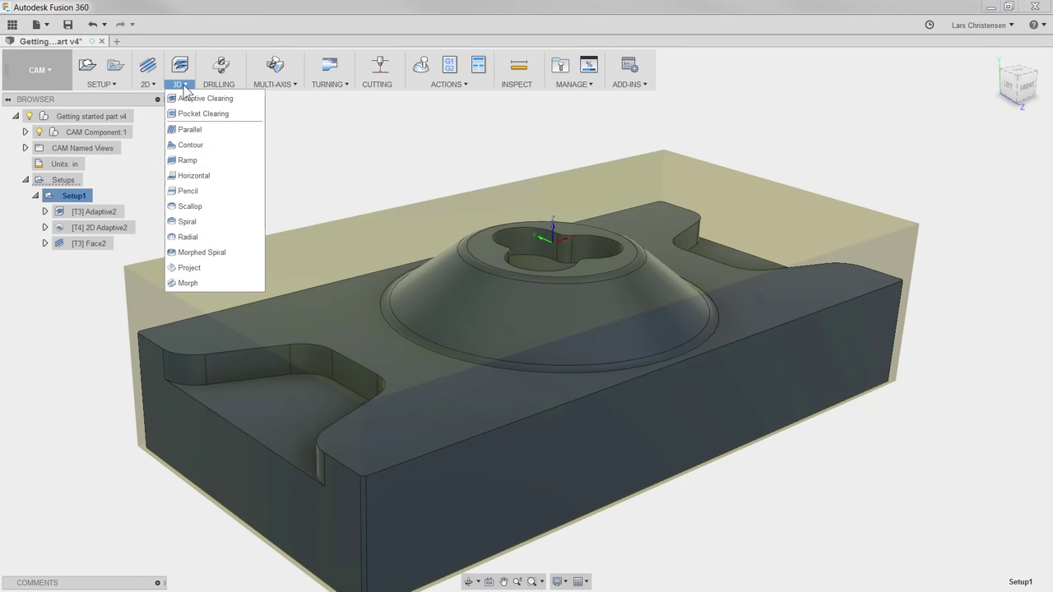
left_click(214, 181)
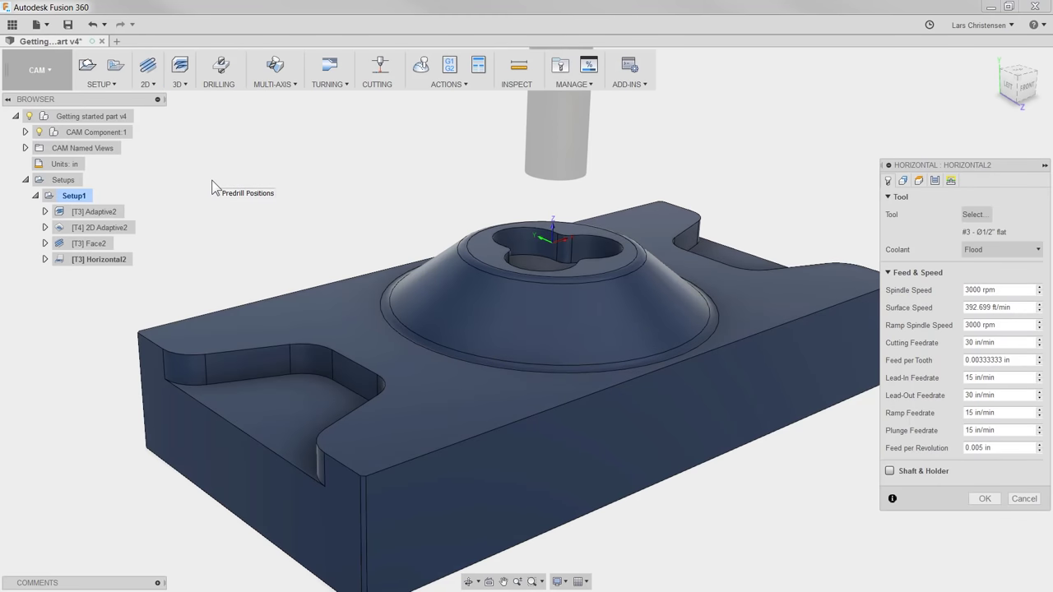
left_click(974, 214)
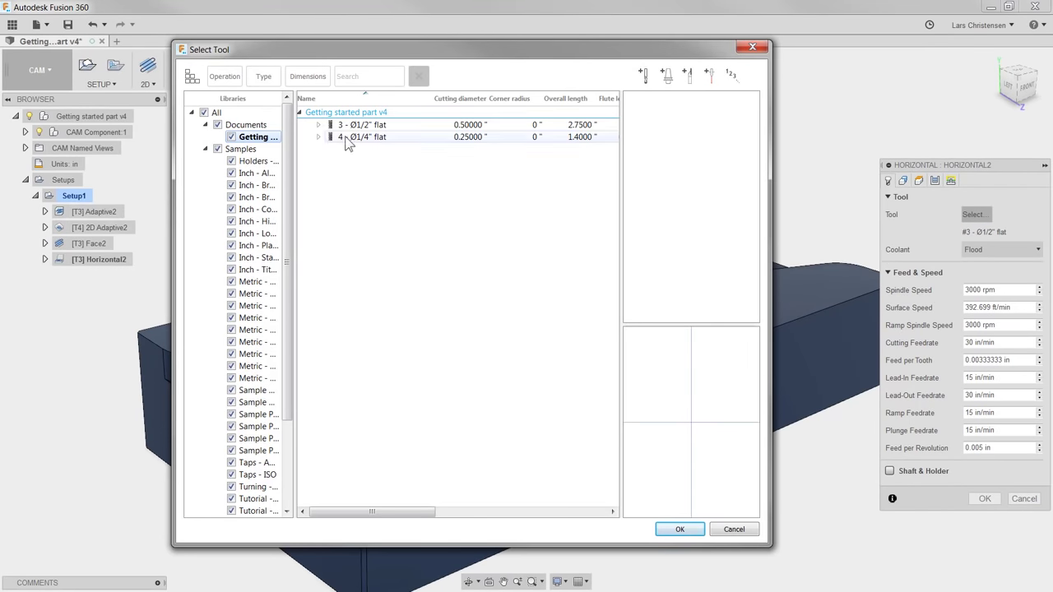
left_click(346, 138)
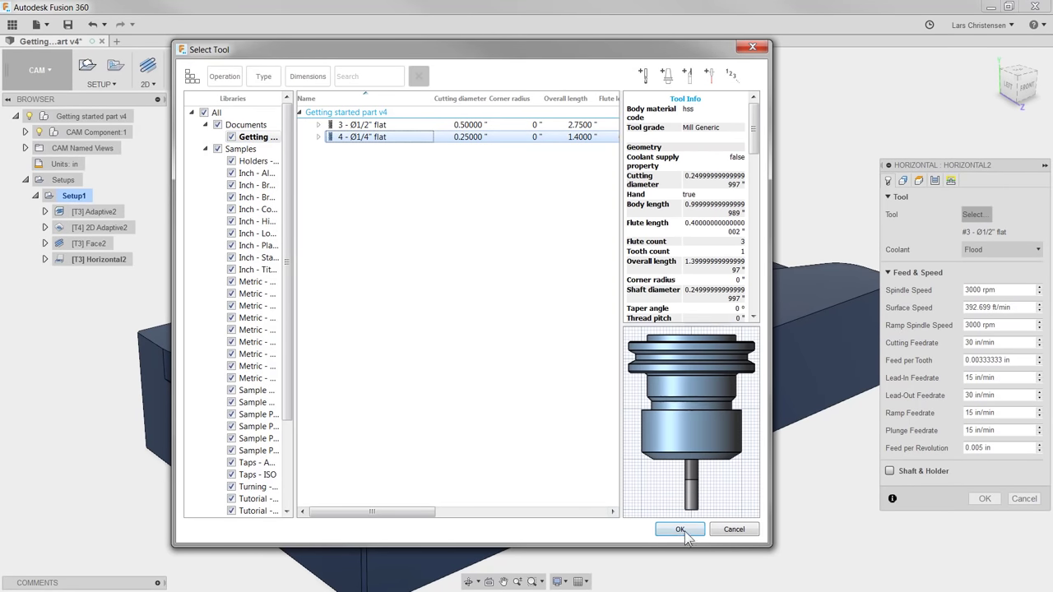
left_click(681, 530)
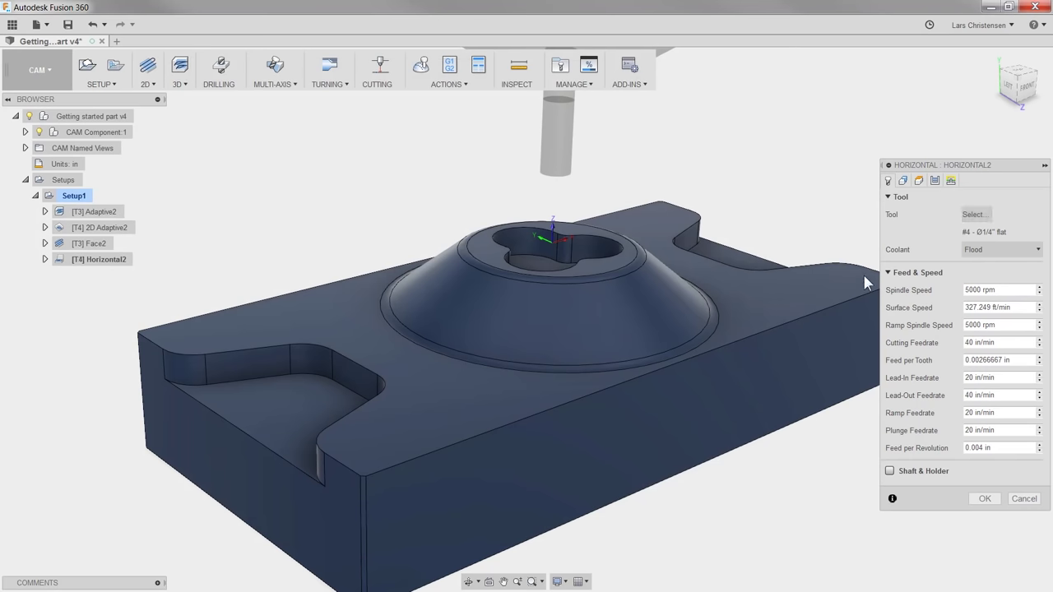
left_click(902, 181)
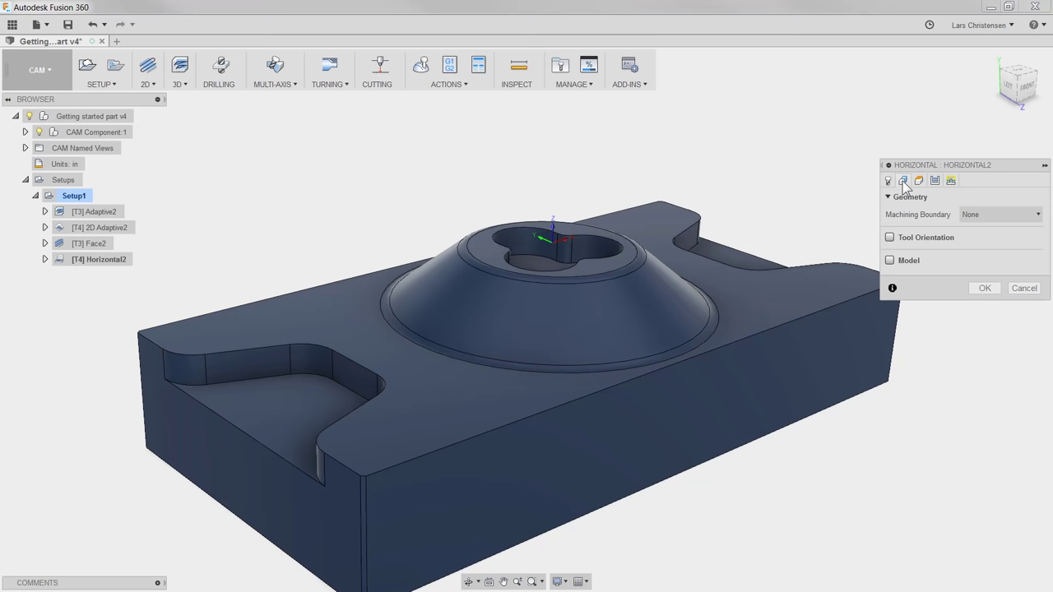
Bound Horizontal2 by a selection of the part's top outer edge chain and the cone-base circle.
left_click(1020, 216)
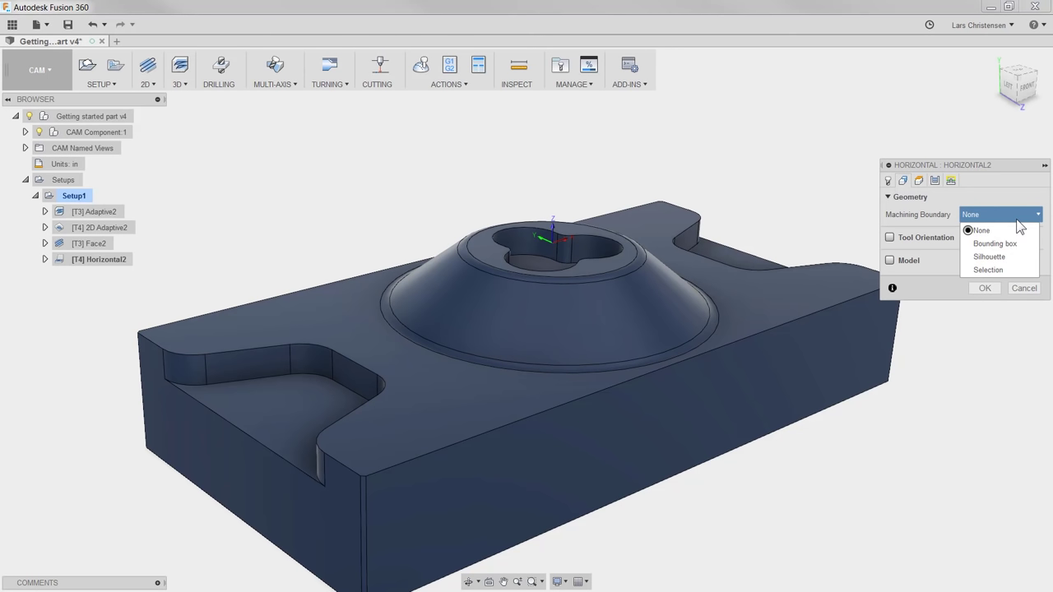
left_click(1006, 269)
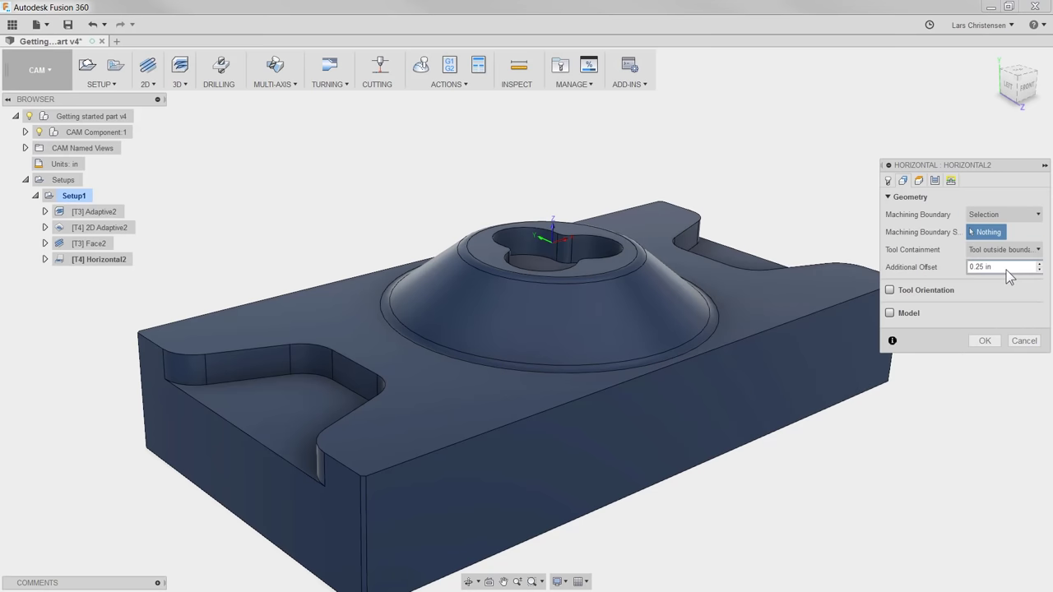
left_click(577, 401)
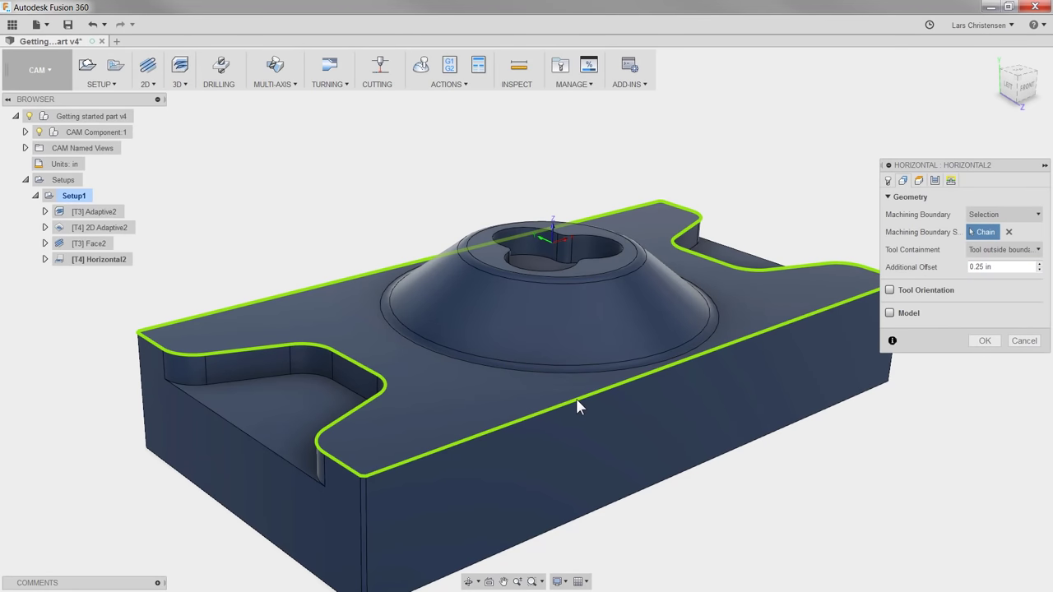
left_click(546, 373)
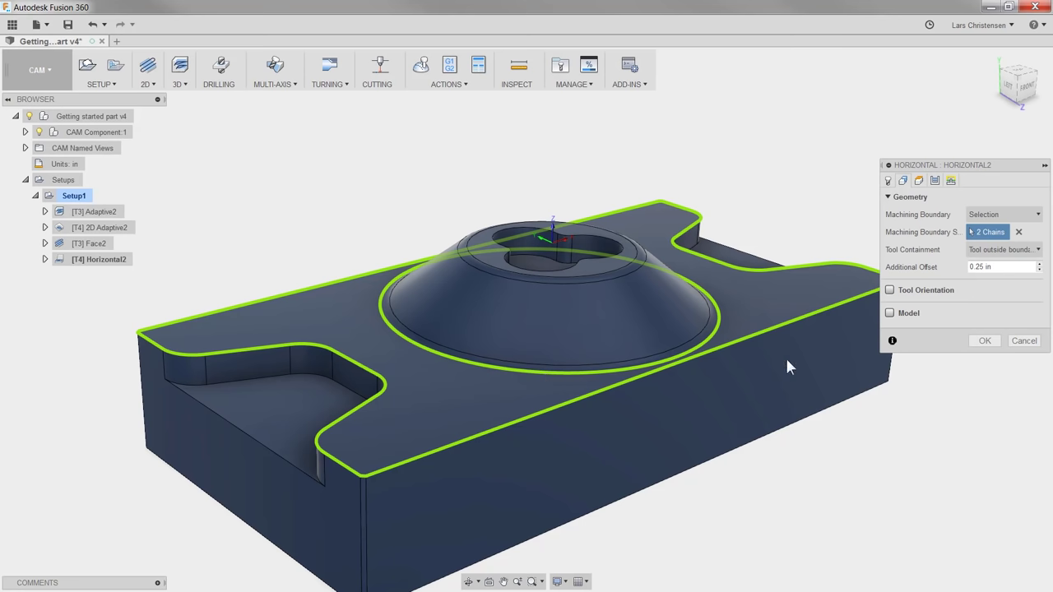
Keep the tool center on the boundary with a 1 in additional offset and generate the toolpath.
left_click(1022, 252)
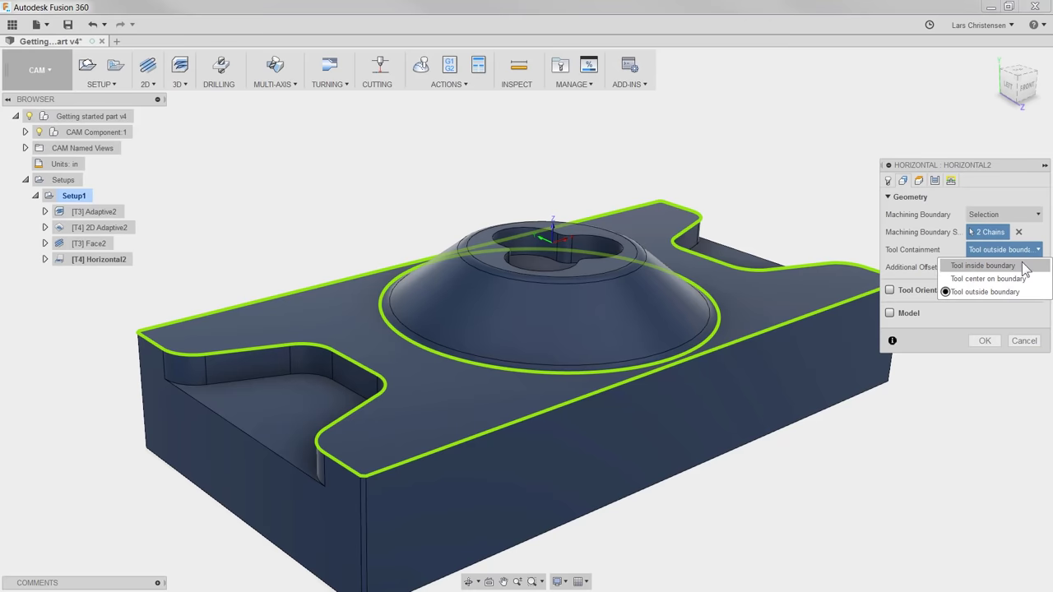
mouse_move(1020, 282)
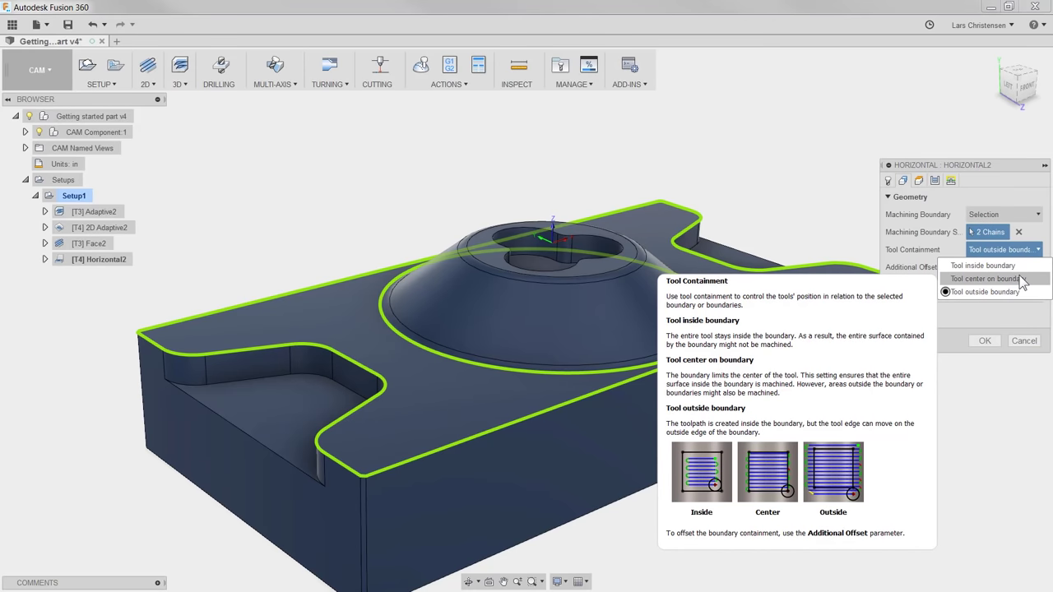
left_click(1019, 280)
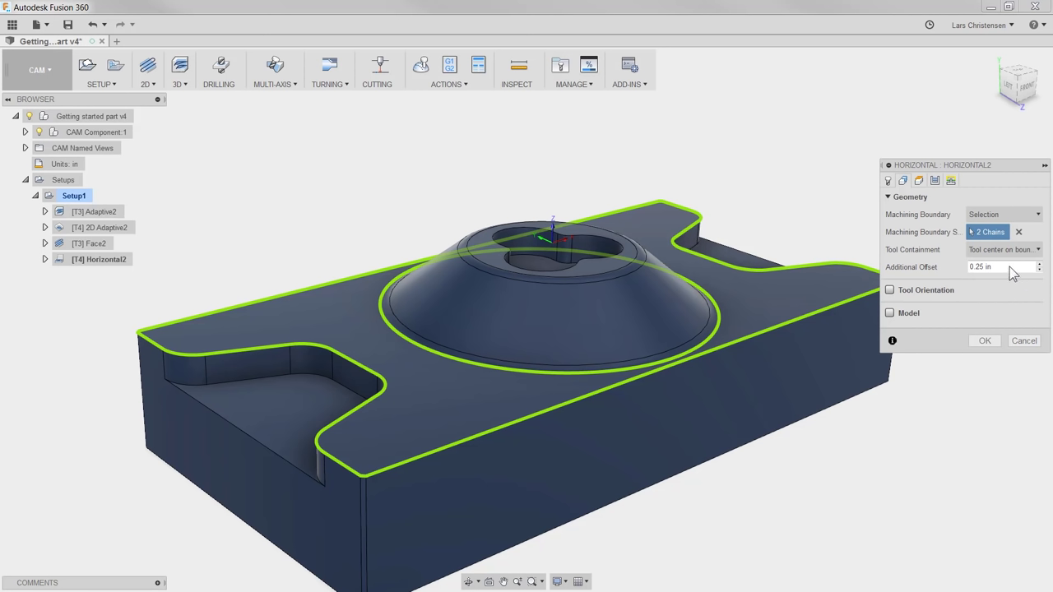
left_click(1009, 266)
type("1")
left_click(984, 341)
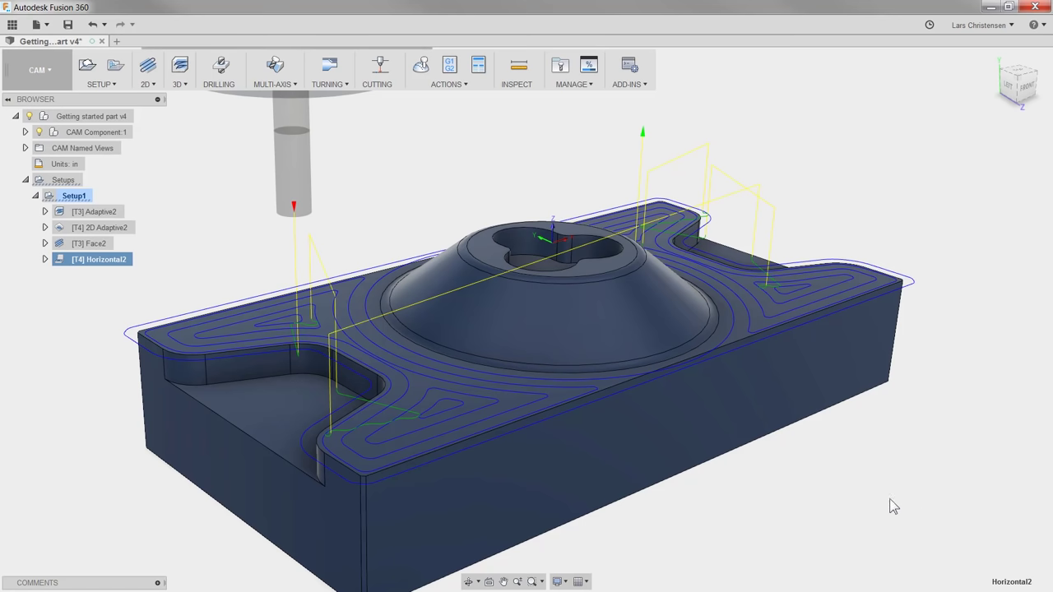
left_click(74, 195)
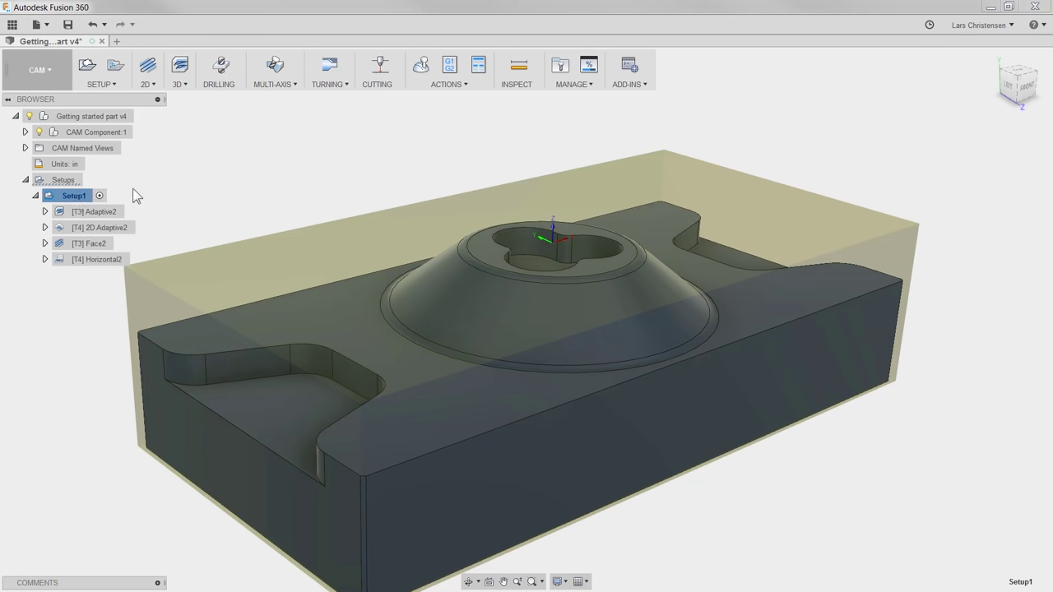
Simulate Setup1 to watch Horizontal2 clear the flat top around the boss, then close it.
left_click(421, 66)
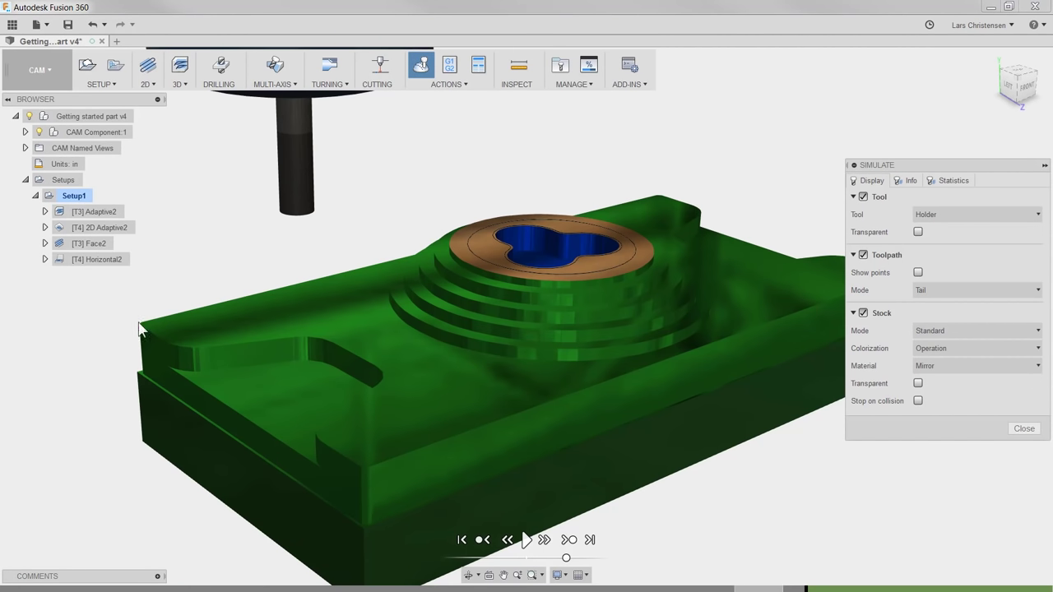
left_click(527, 541)
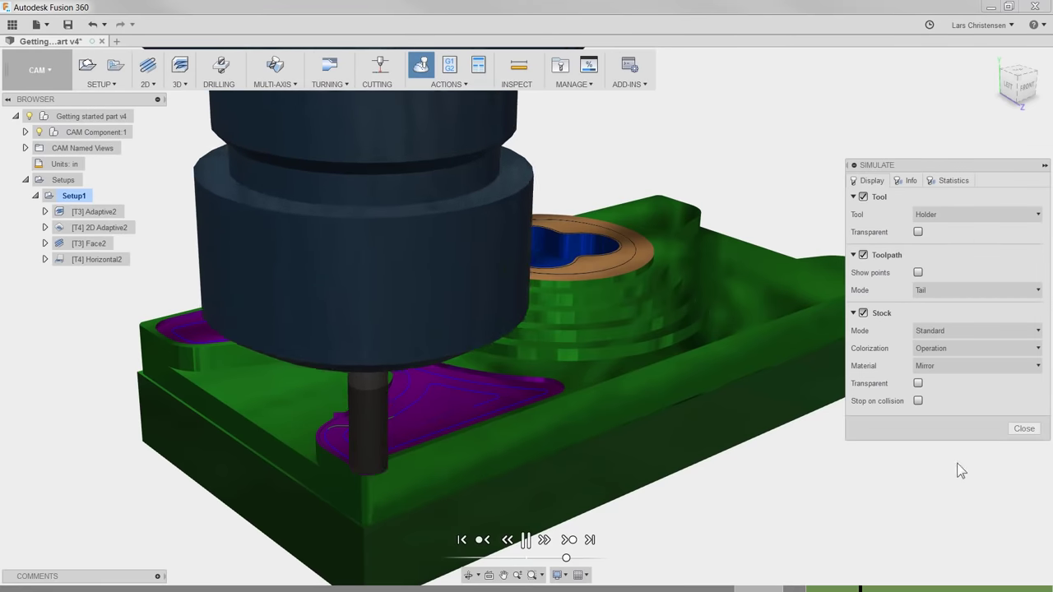
left_click(1024, 429)
left_click(276, 206)
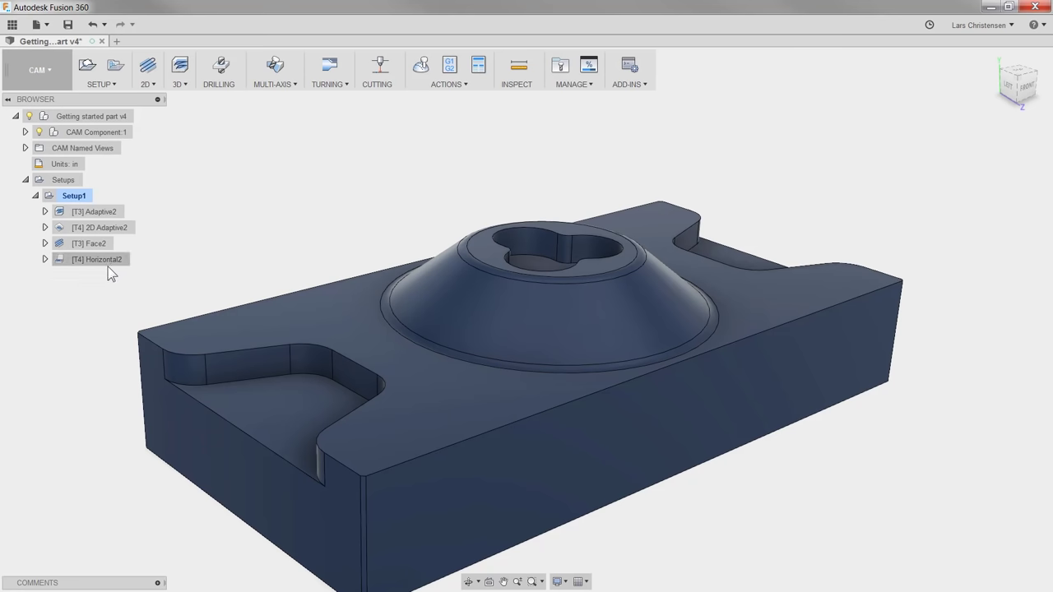
Create a 2D Pocket operation on the cloverleaf top, lower-left and right-side pocket contours.
left_click(148, 83)
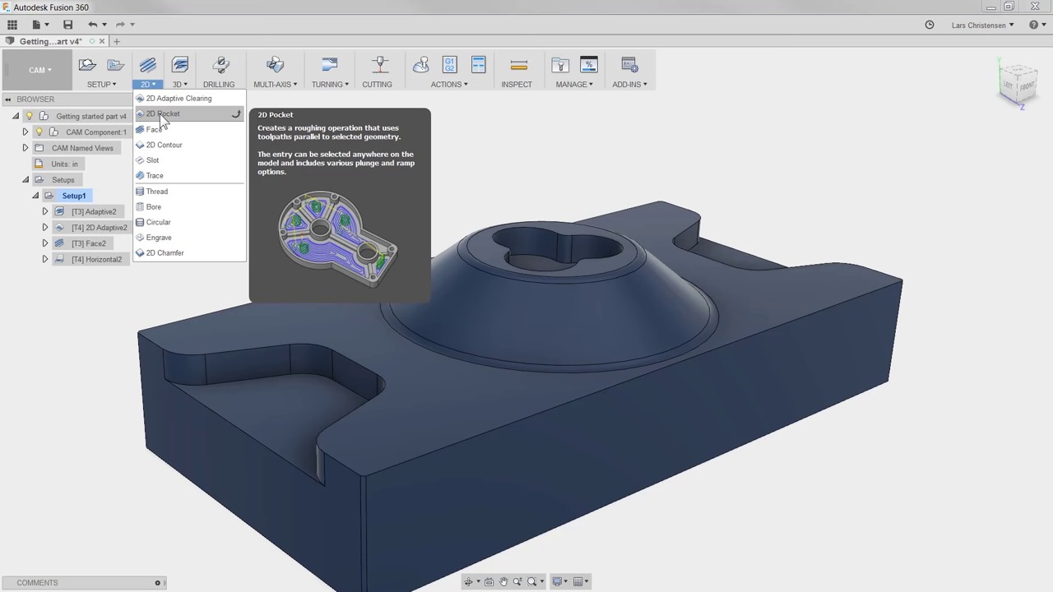
left_click(162, 115)
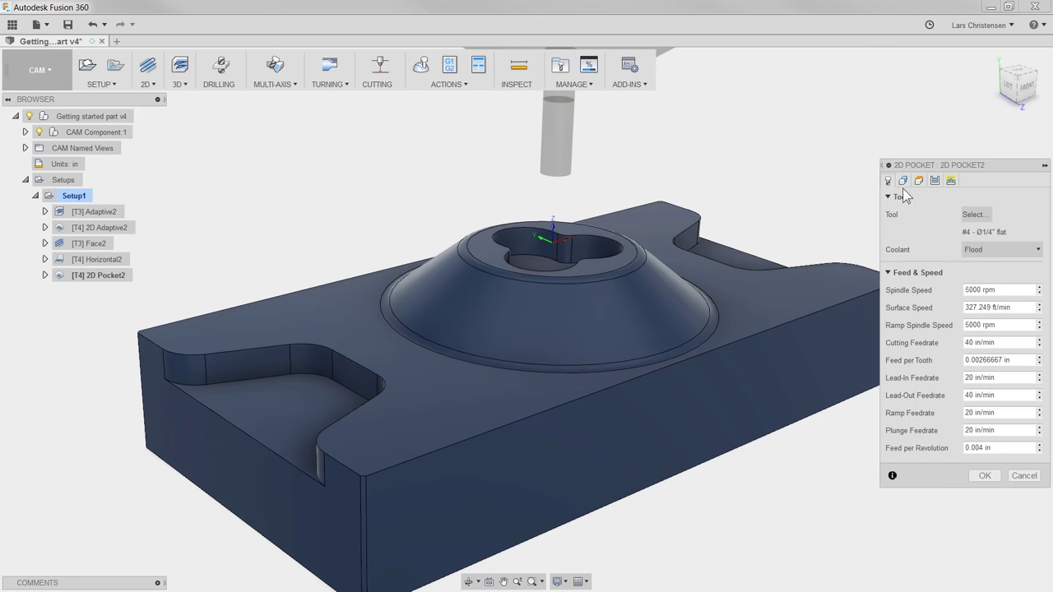
left_click(903, 180)
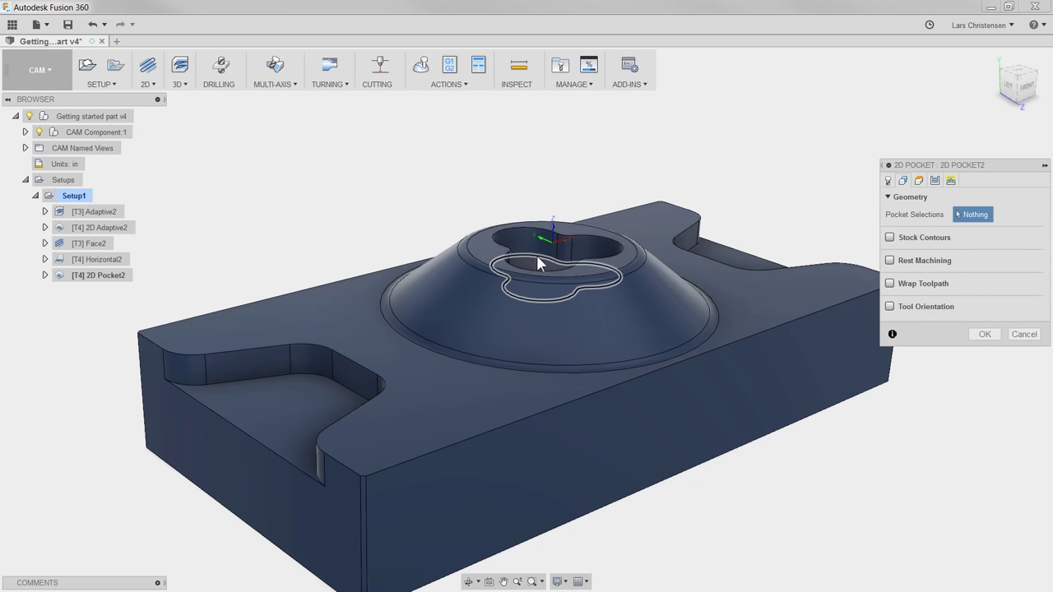
left_click(537, 257)
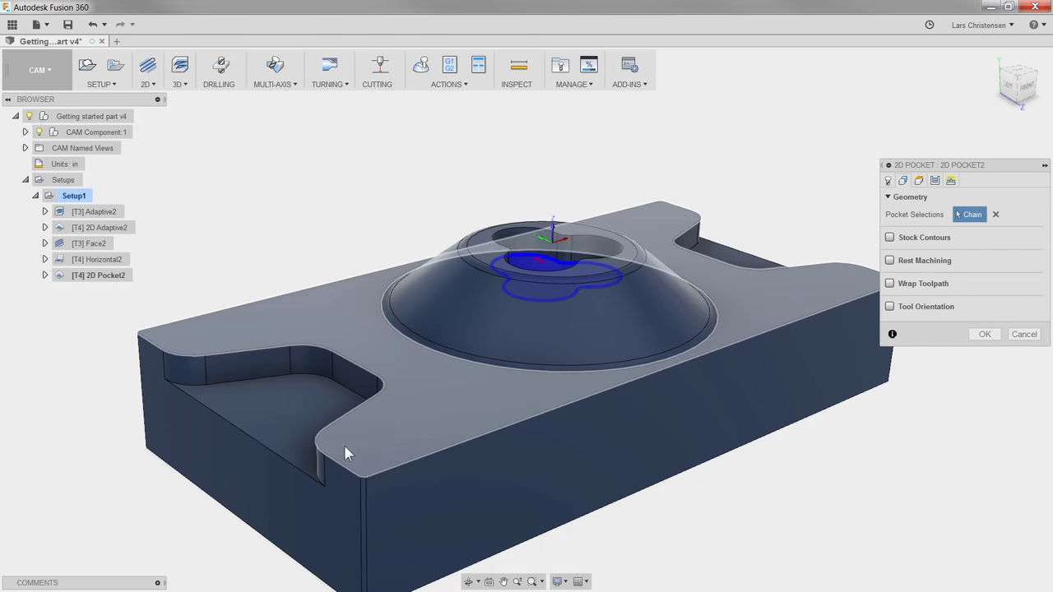
left_click(320, 473)
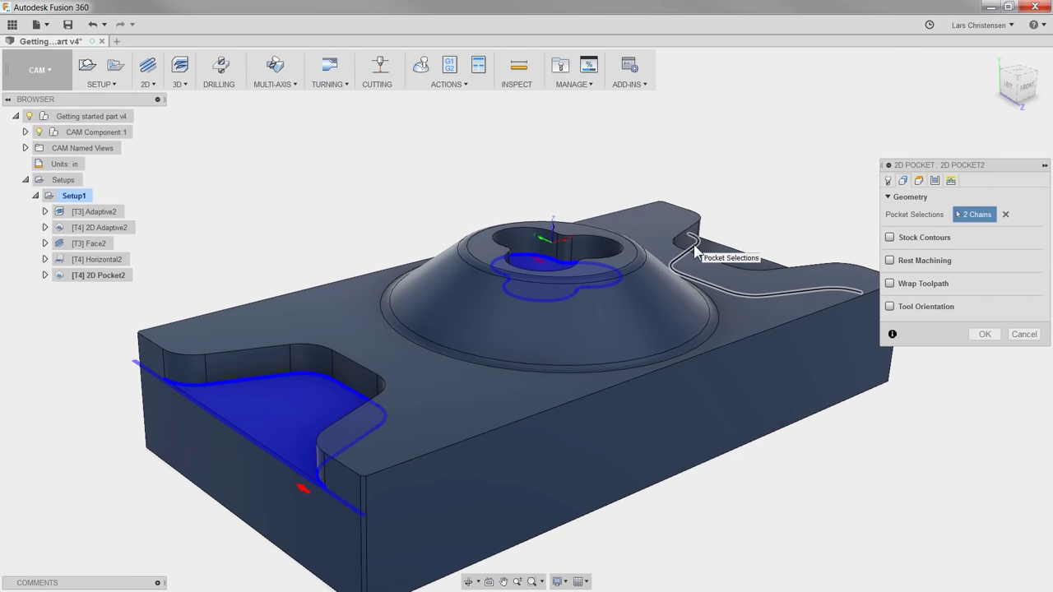
left_click(694, 246)
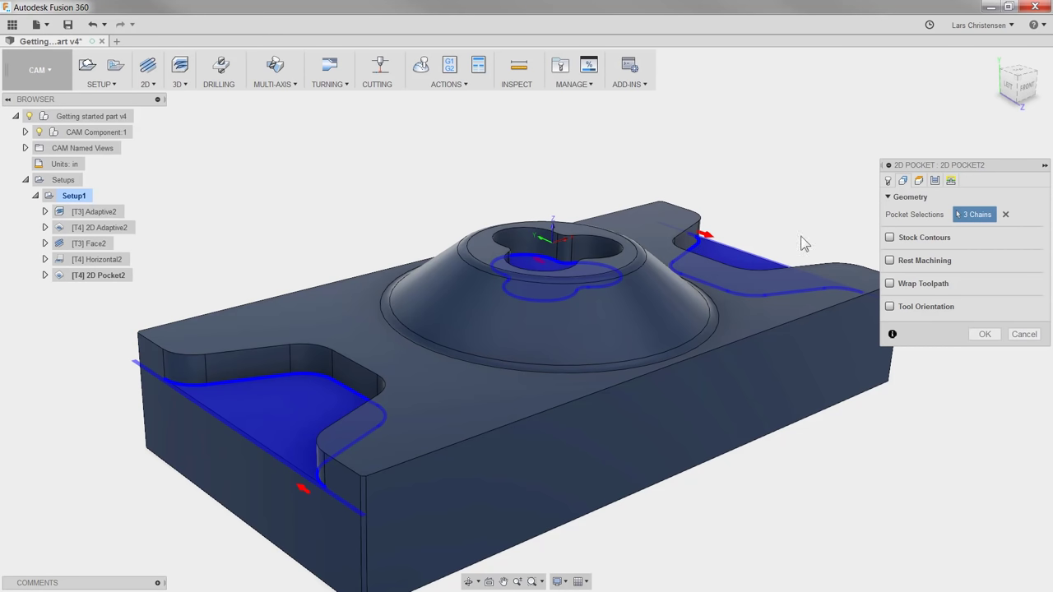
Turn on finishing passes, leave no stock on the walls, and generate the pocket toolpath.
left_click(935, 182)
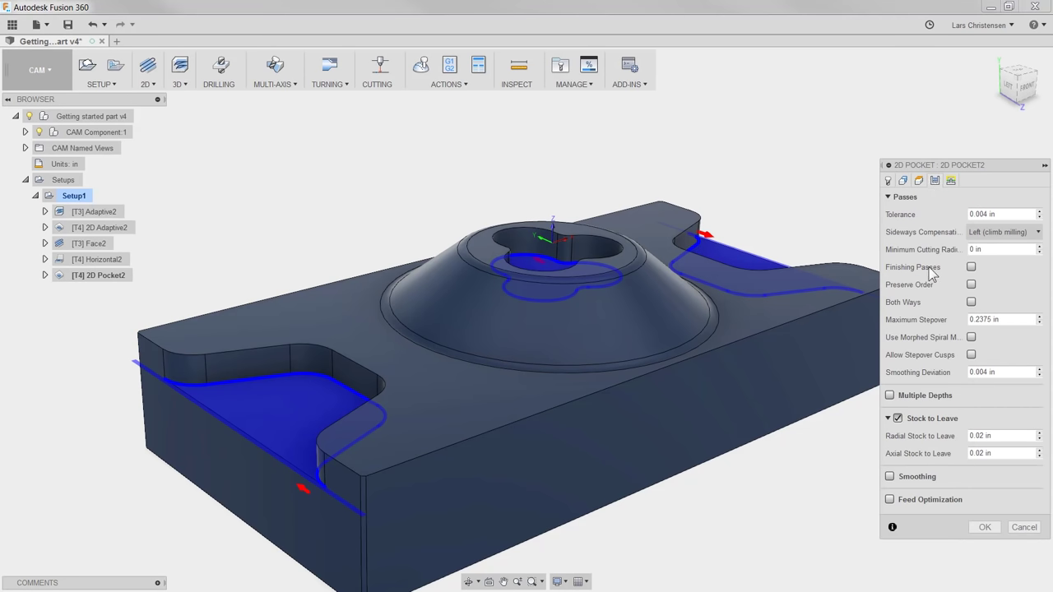
left_click(971, 267)
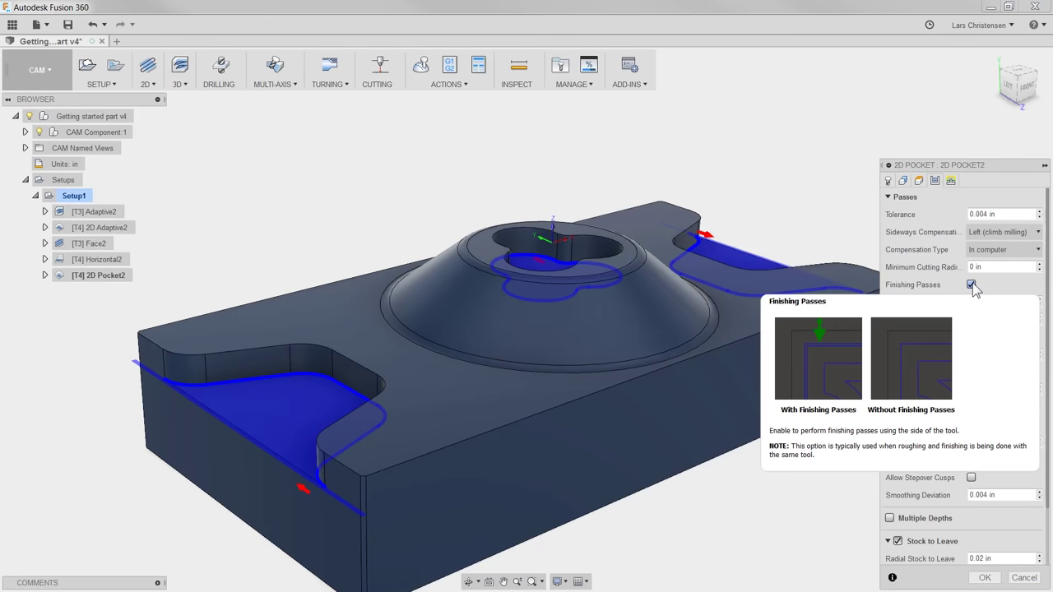
left_click(897, 542)
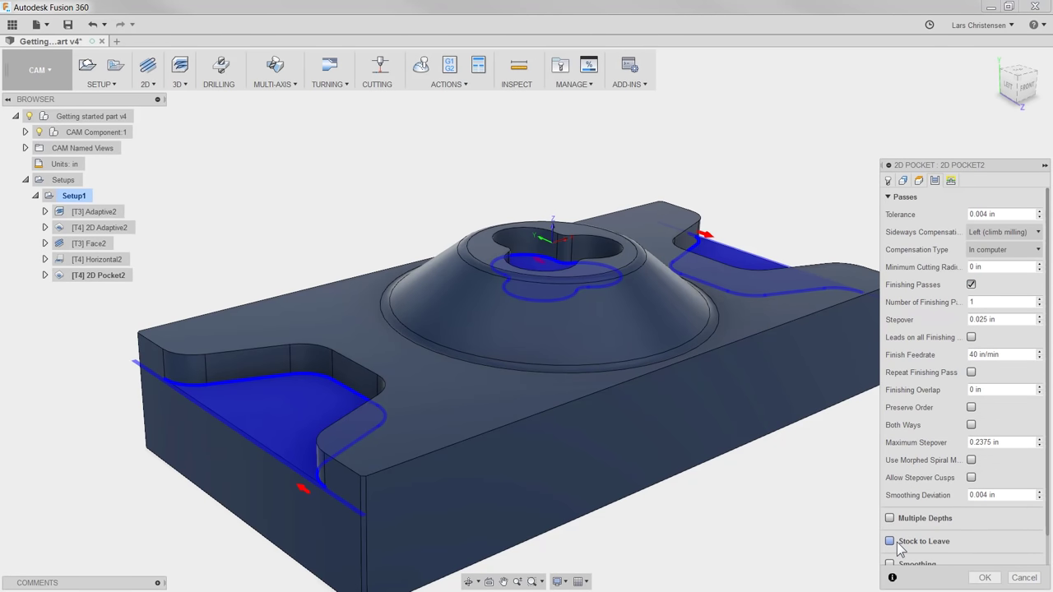
left_click(982, 578)
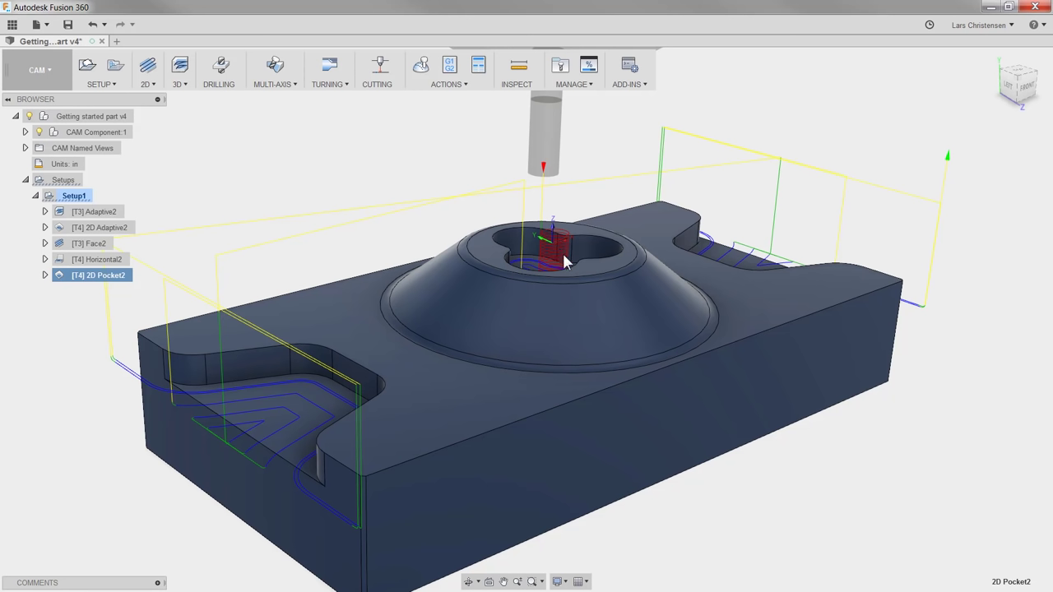
Edit 2D Pocket2 so its Linking ramp type is Plunge, regenerating the toolpath without errors.
right_click(100, 288)
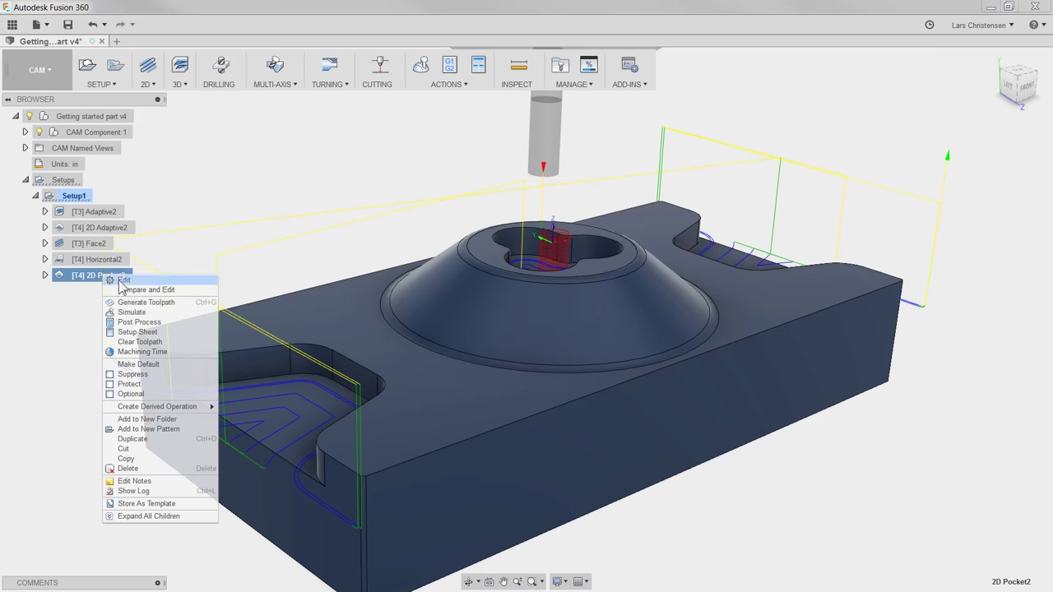
left_click(120, 281)
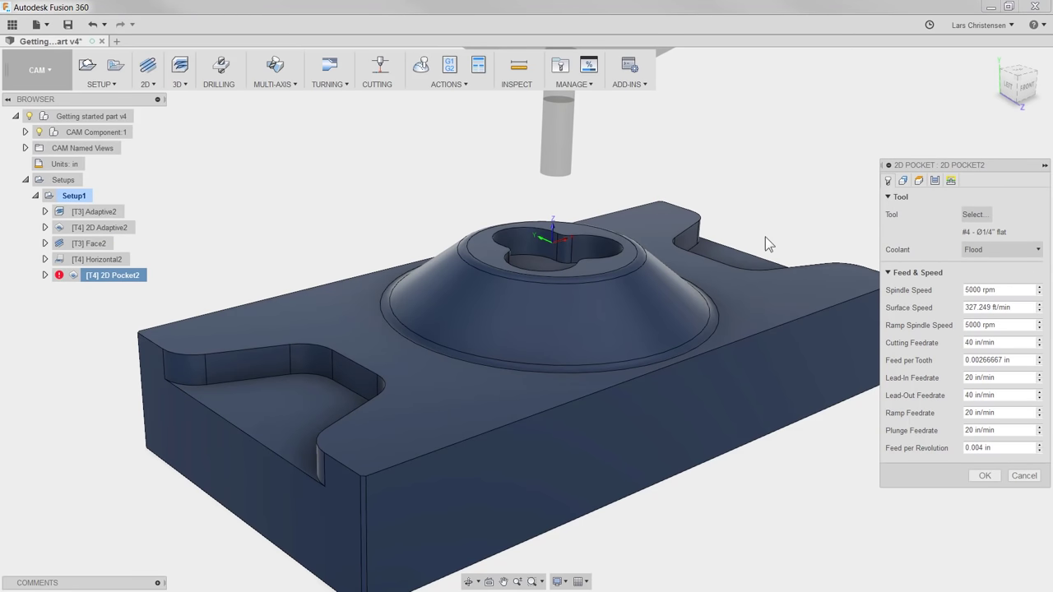
left_click(951, 181)
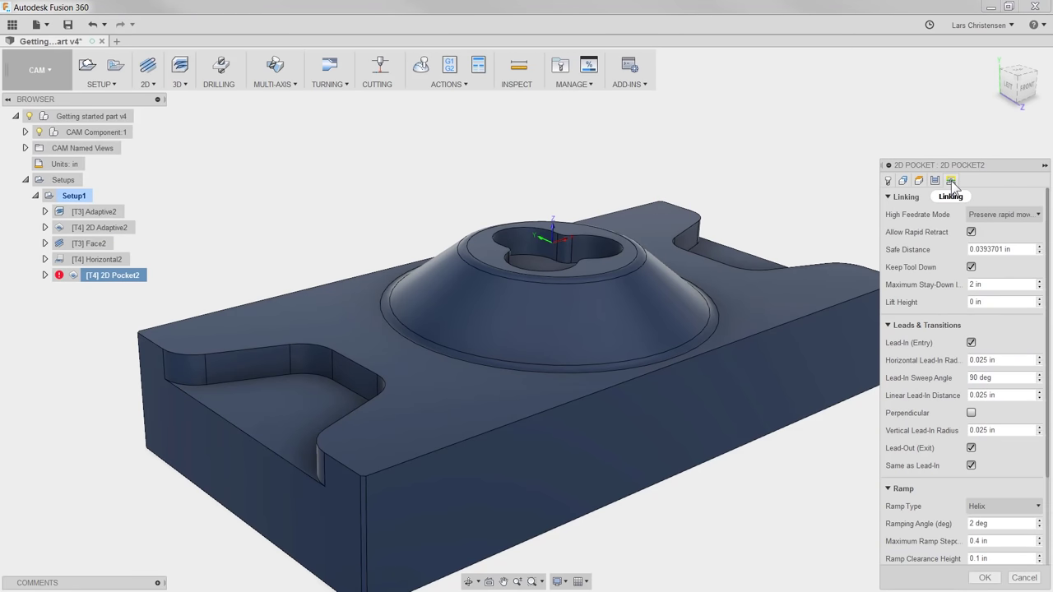
left_click(985, 500)
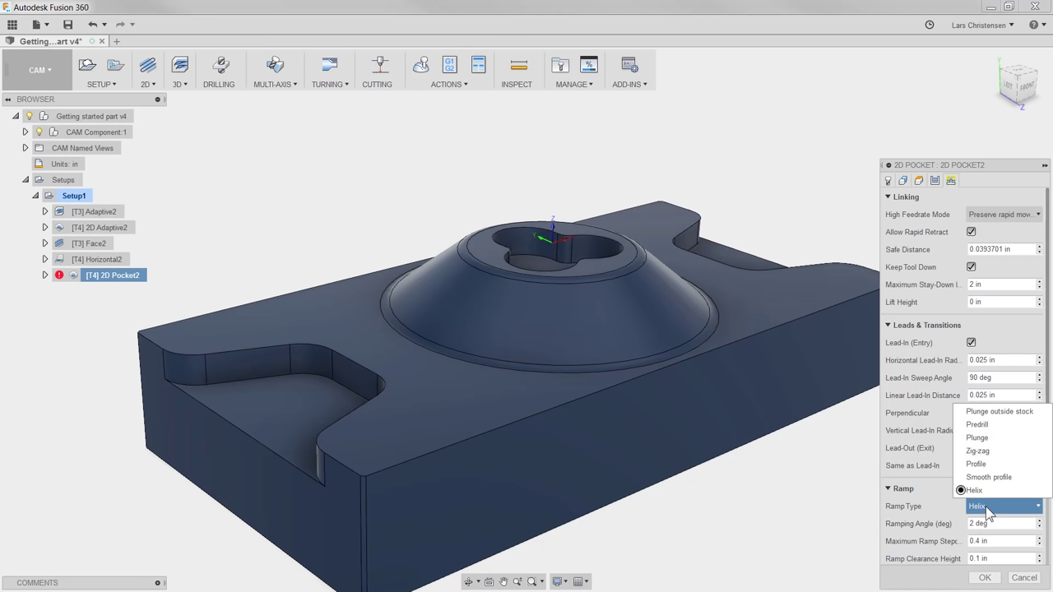
left_click(990, 436)
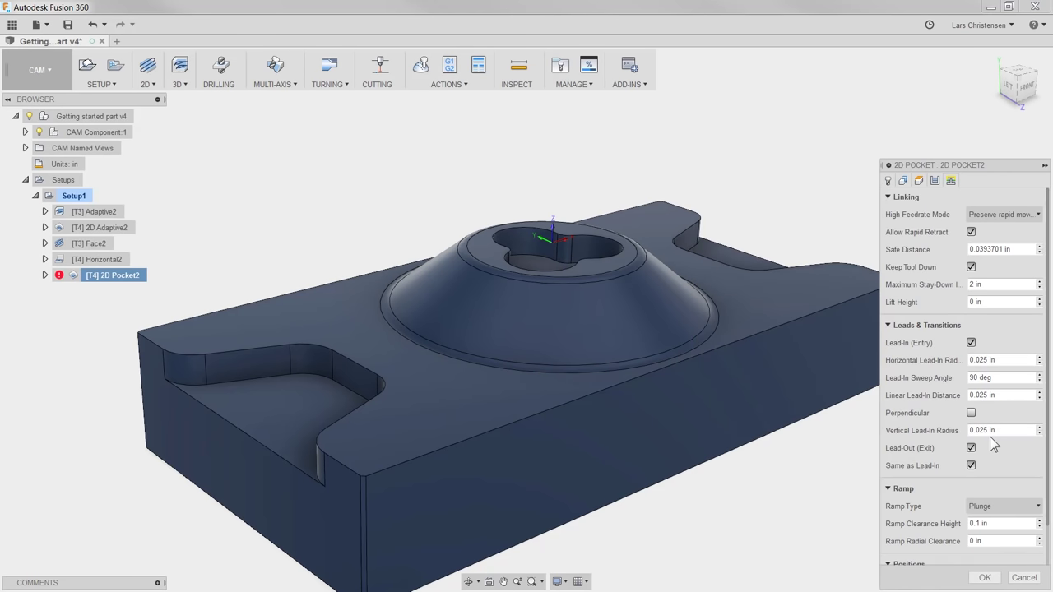
left_click(984, 578)
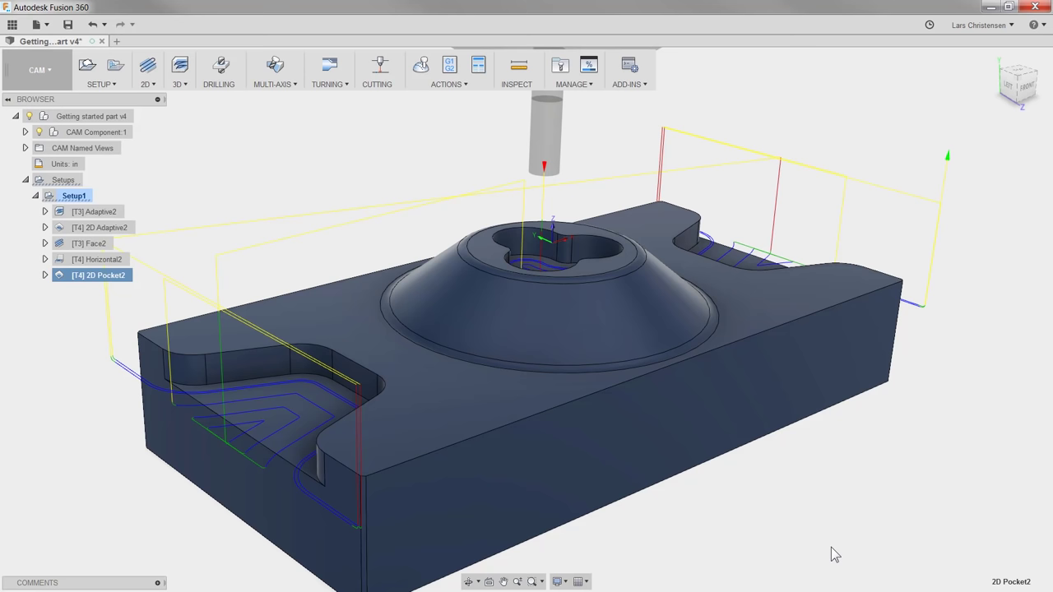
left_click(81, 197)
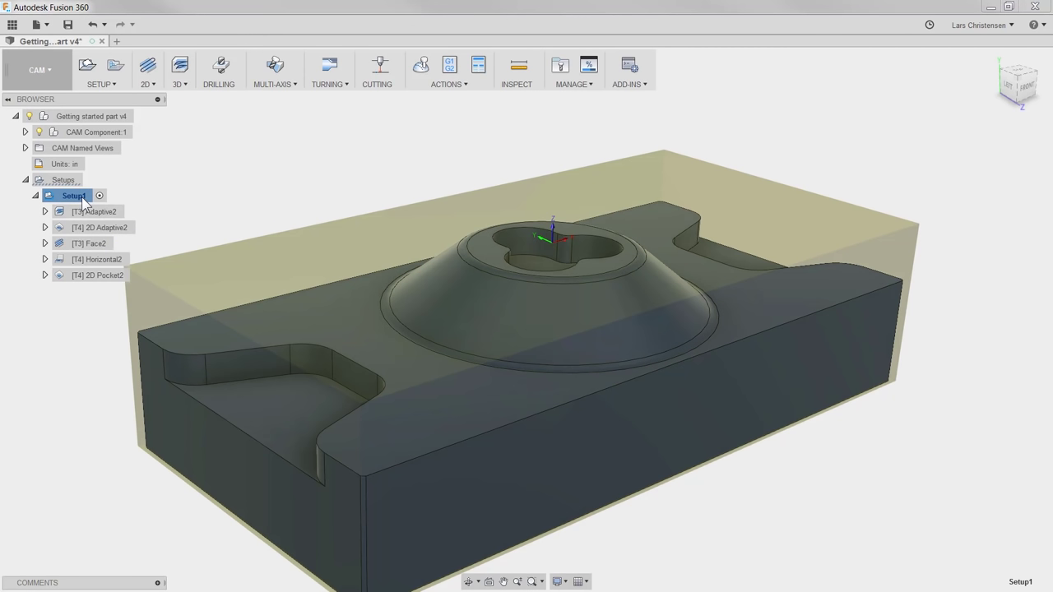
left_click(426, 66)
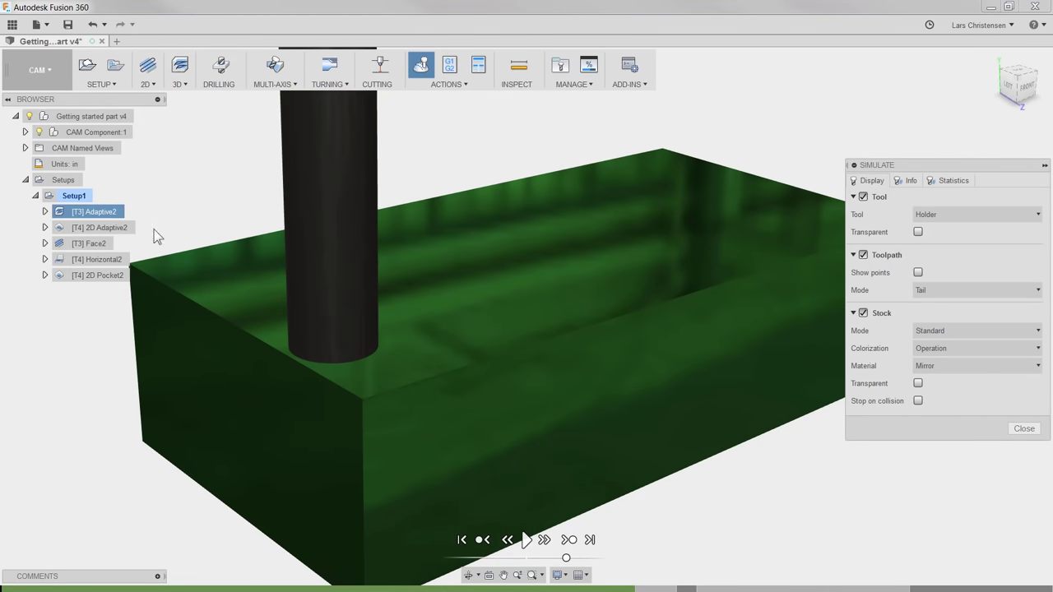
left_click(525, 540)
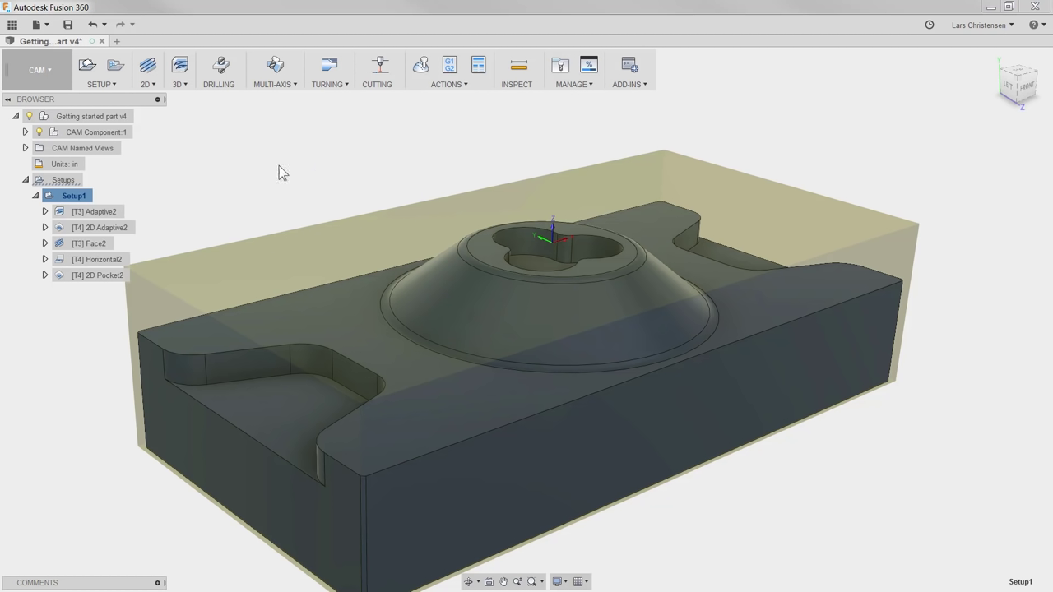
left_click(180, 84)
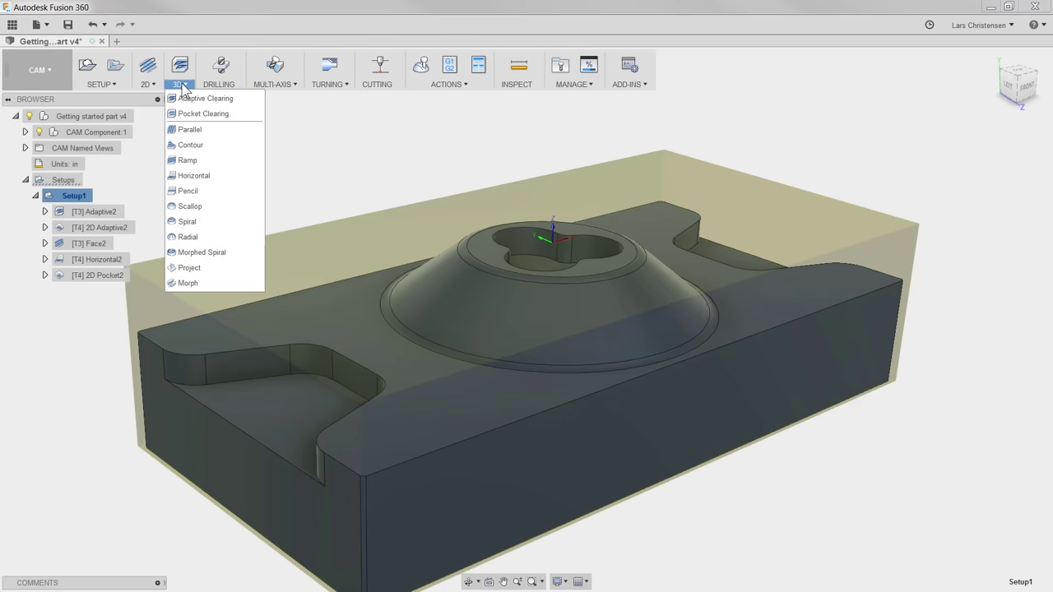
Create a 3D Contour operation using the 12 - Ø1/4" ball tool from Samples > Tutorial - Inch.
left_click(201, 144)
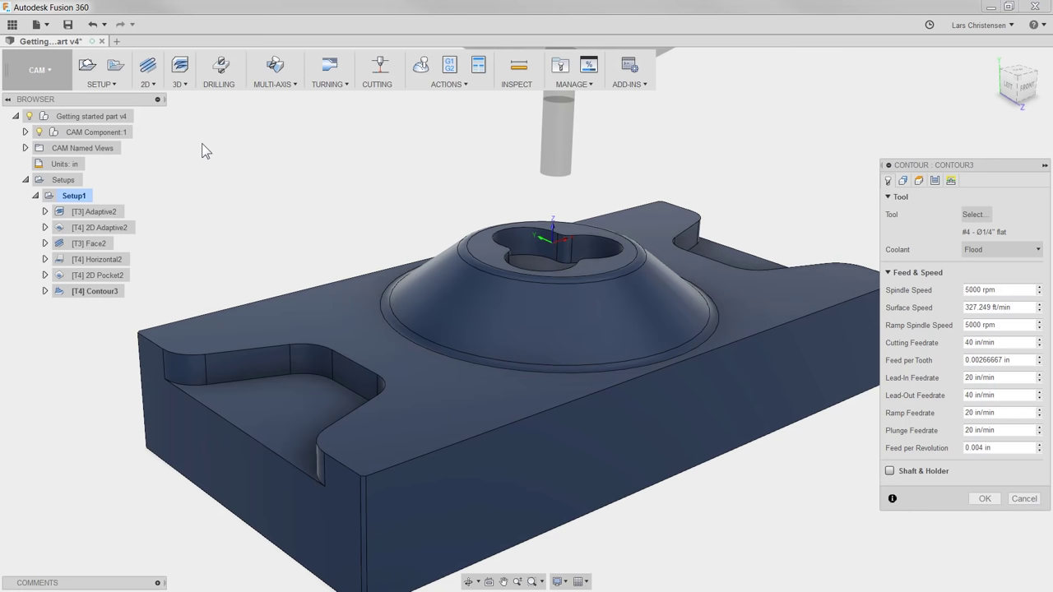
left_click(972, 215)
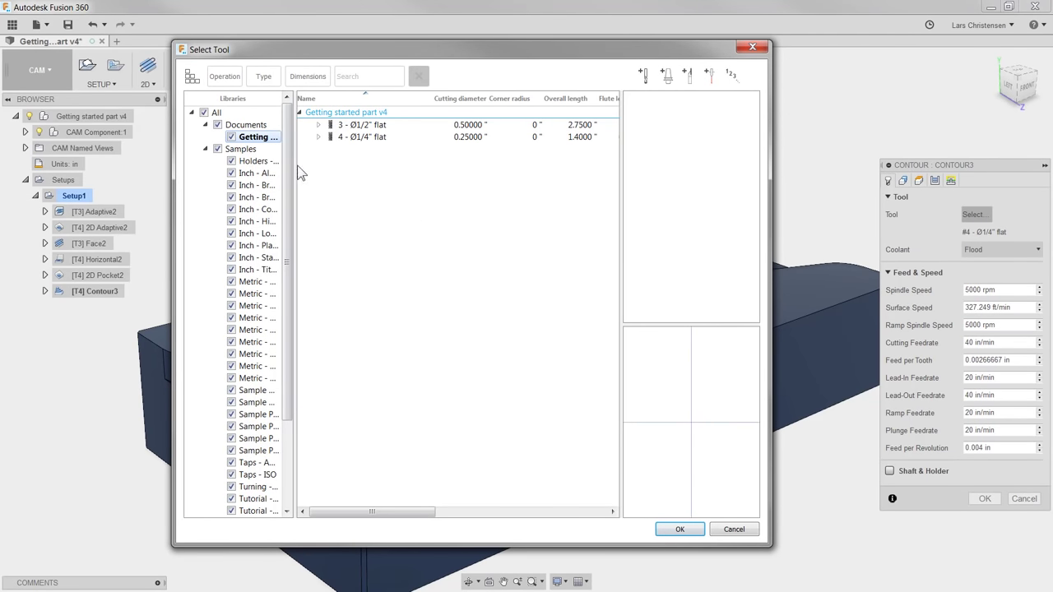
scroll(292, 177, "down", 1)
scroll(292, 178, "down", 5)
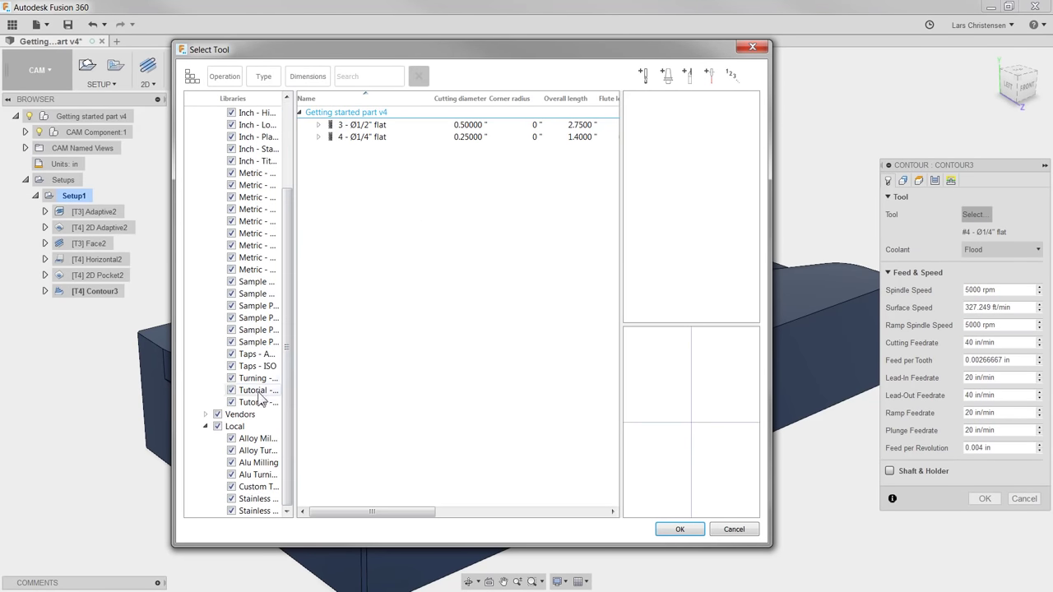
left_click(257, 392)
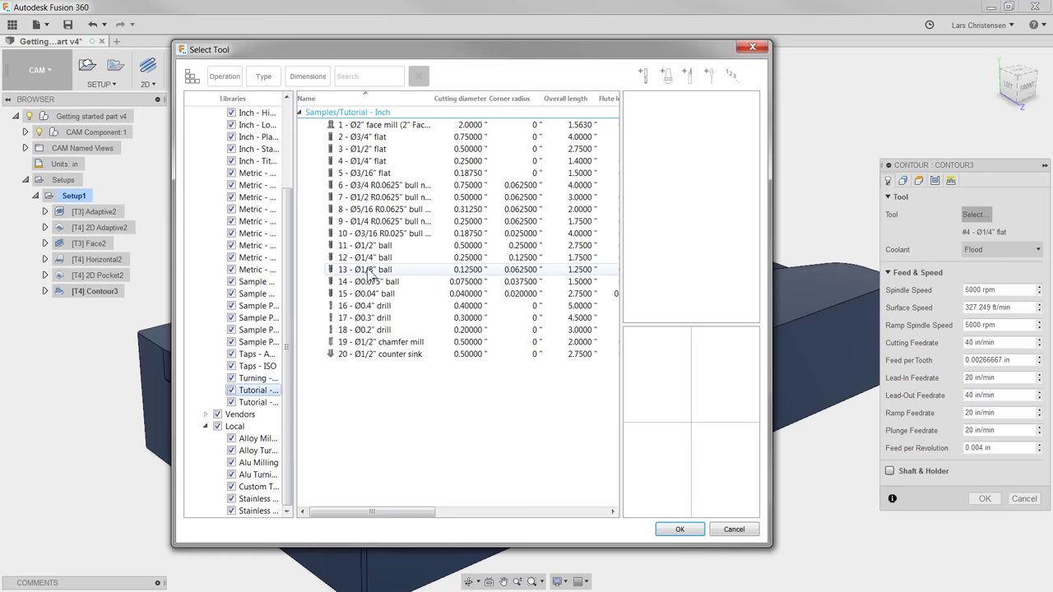
left_click(366, 258)
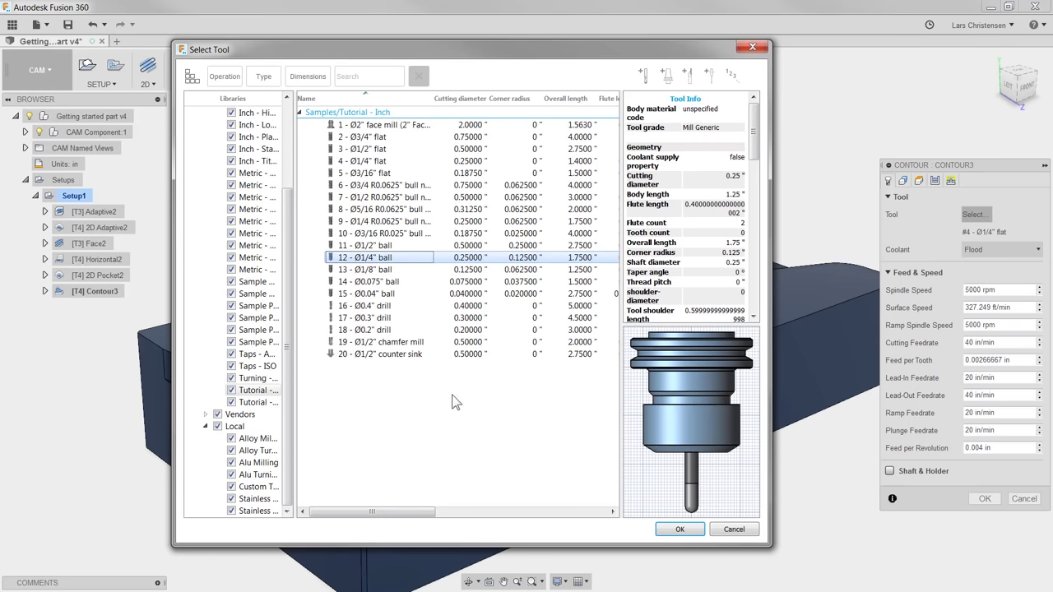
left_click(678, 529)
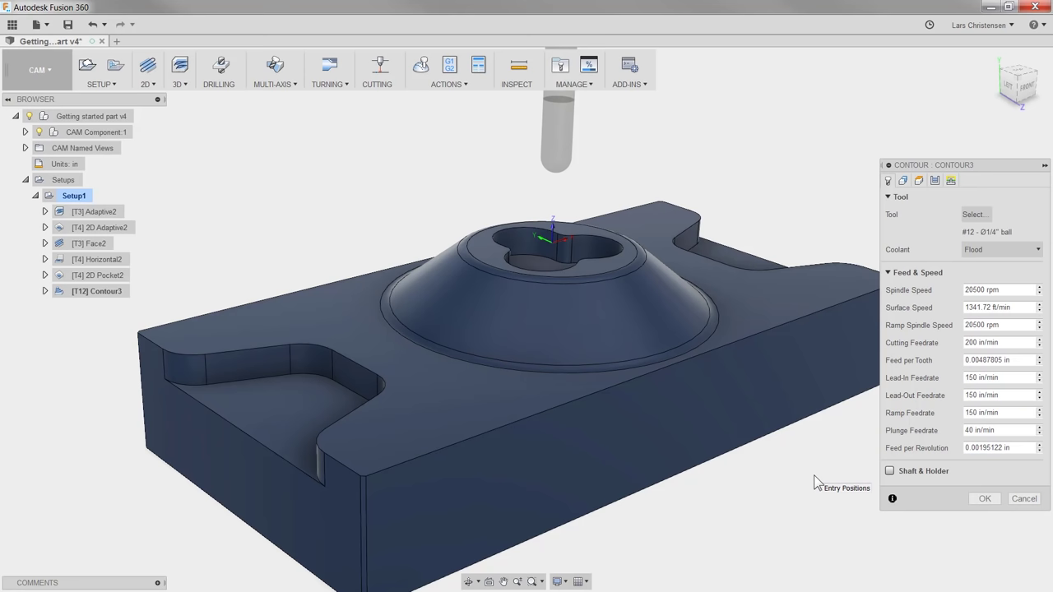
Bound Contour3 by the cone's outer base edge and upper ring edge, with Contact Point Boundary on.
left_click(903, 181)
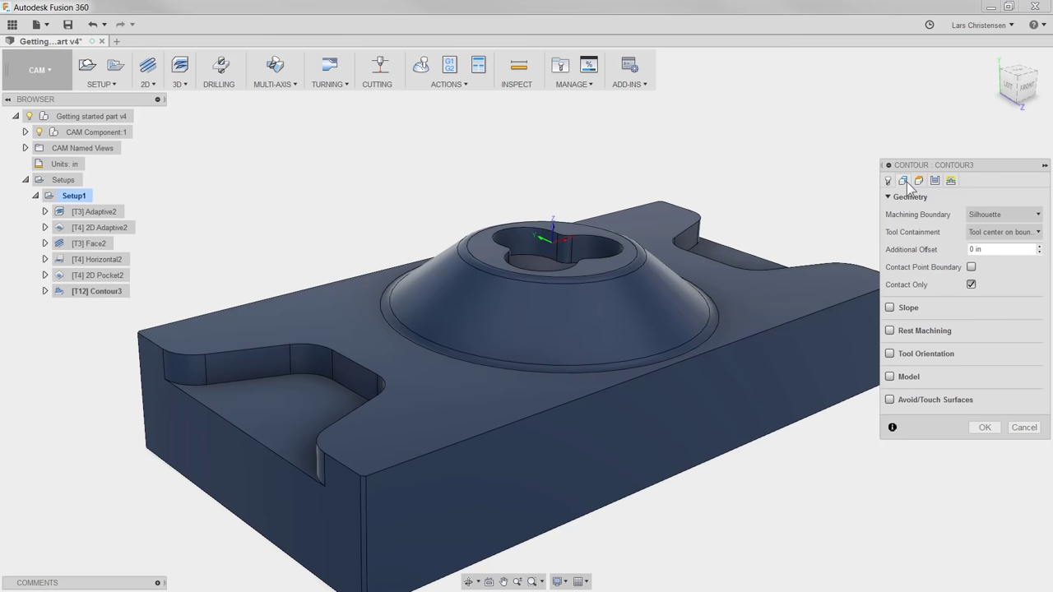
left_click(999, 215)
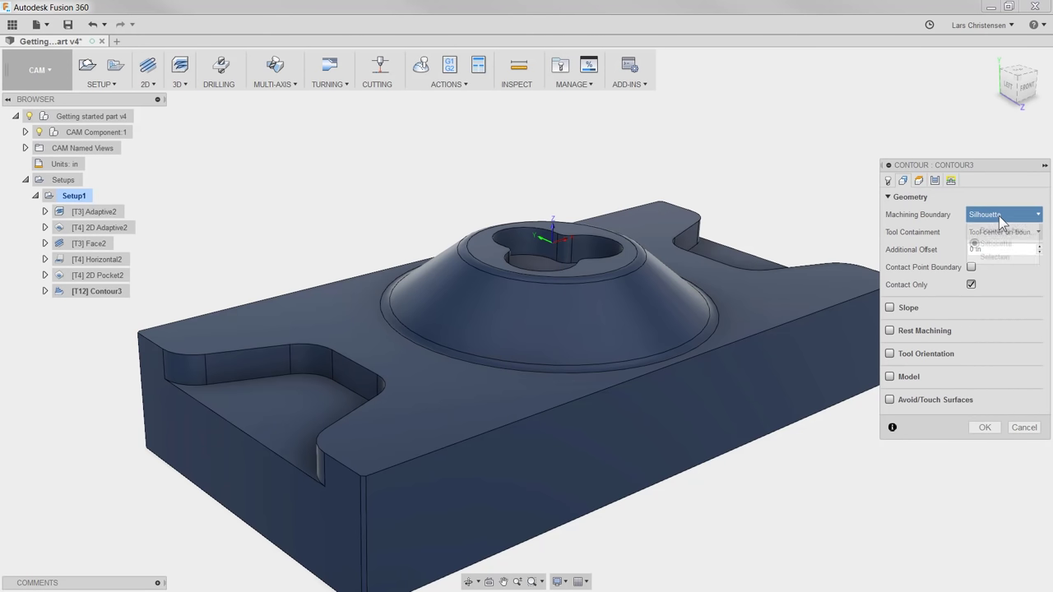
left_click(995, 256)
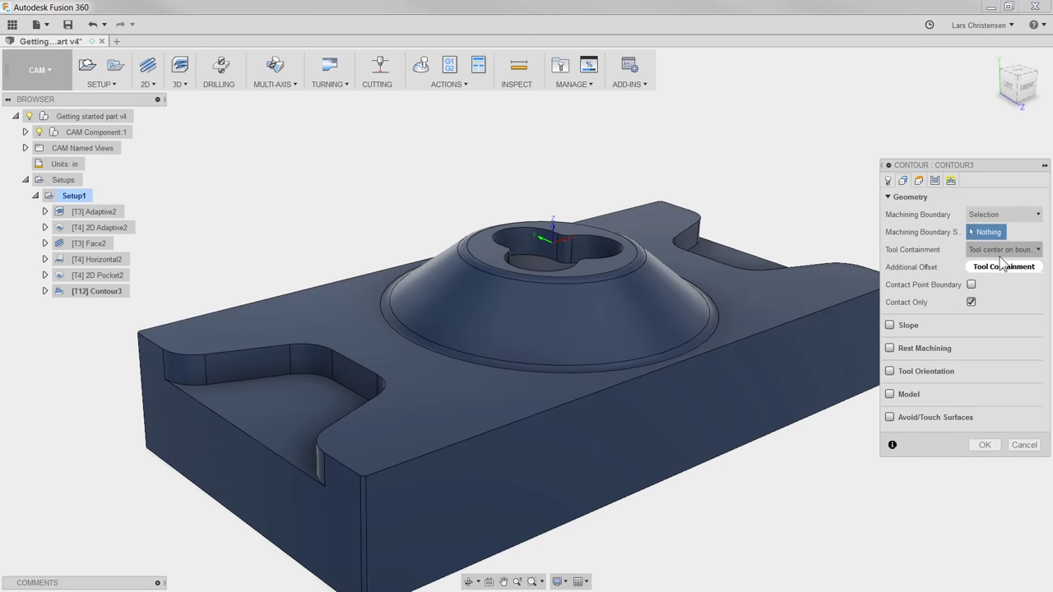
left_click(536, 372)
left_click(601, 278)
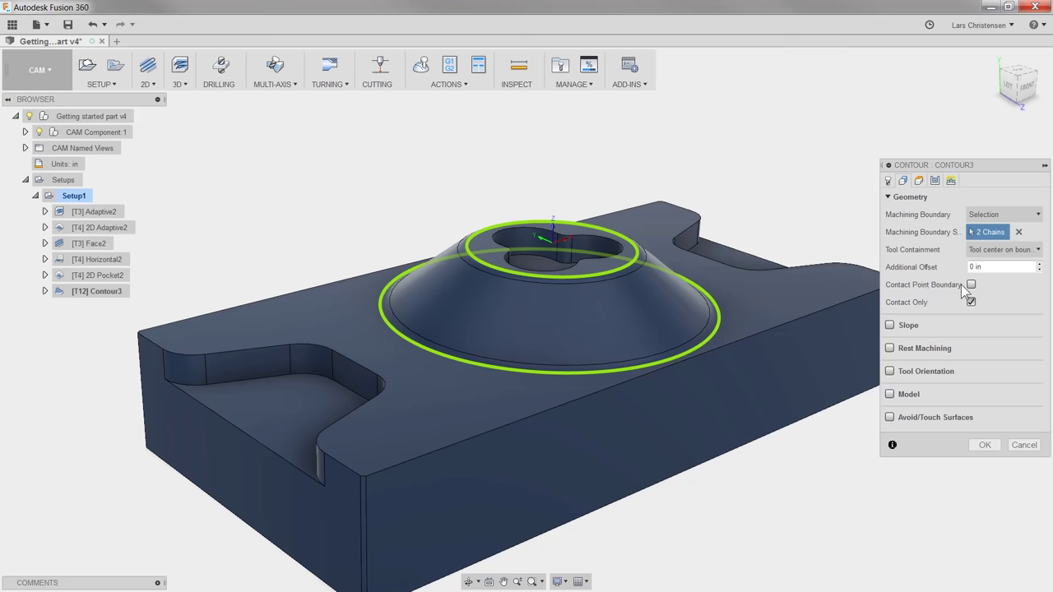
mouse_move(971, 283)
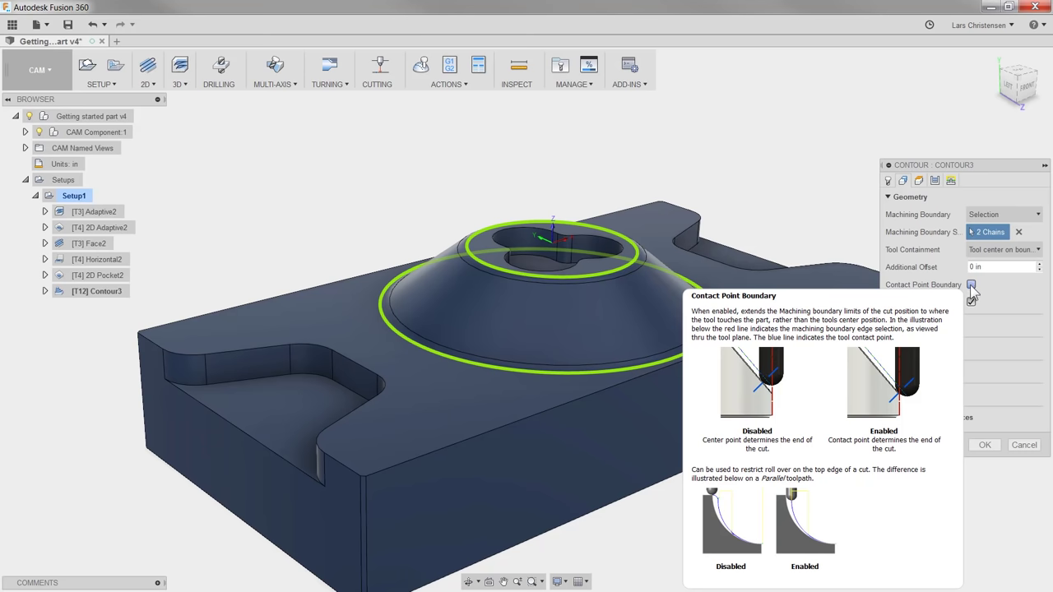
left_click(971, 285)
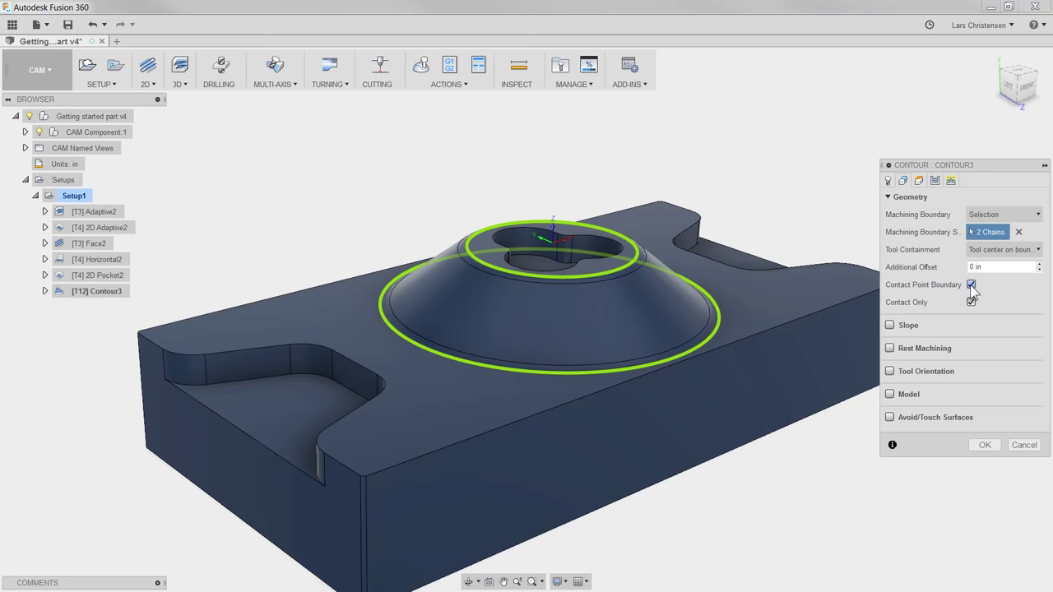
left_click(936, 182)
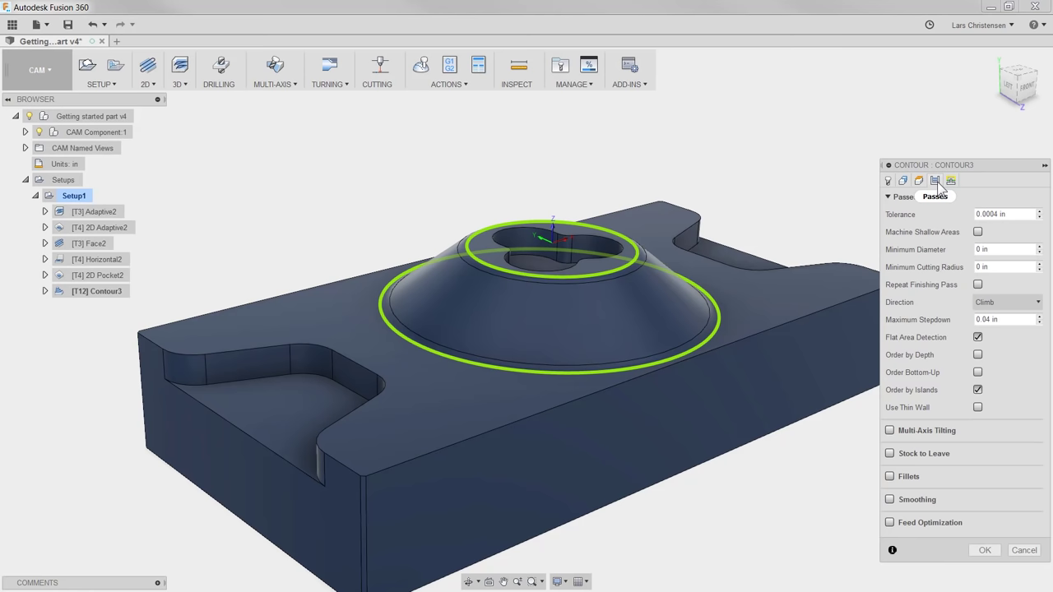
Leave 0.01 in radial stock on Contour3 and generate its stepped finishing passes over the cone.
left_click(890, 454)
left_click(1008, 470)
key("BackSpace")
type(".01")
key("Tab")
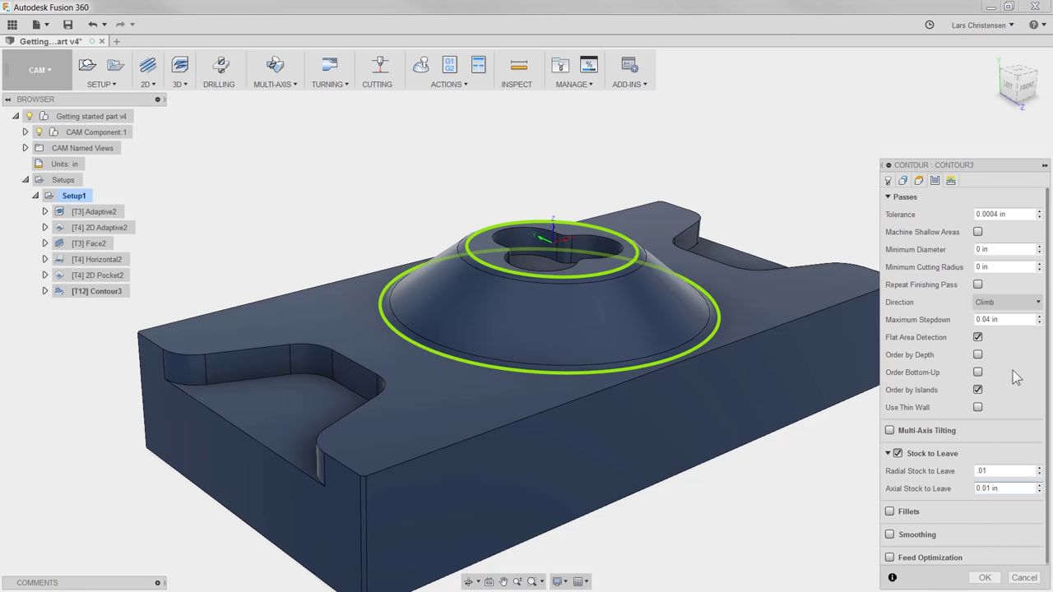
mouse_move(1004, 320)
left_click(985, 577)
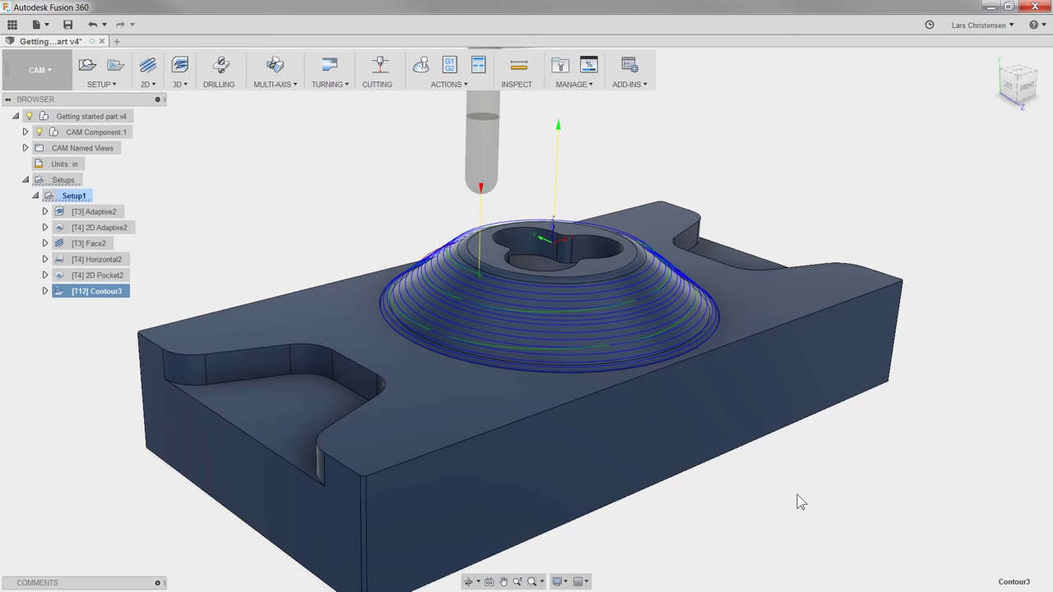
Set the 3 - Ø1/2" flat tool to 1000 ft/min and 0.002 in/tooth, overriding Adaptive2 and Face2.
left_click(559, 66)
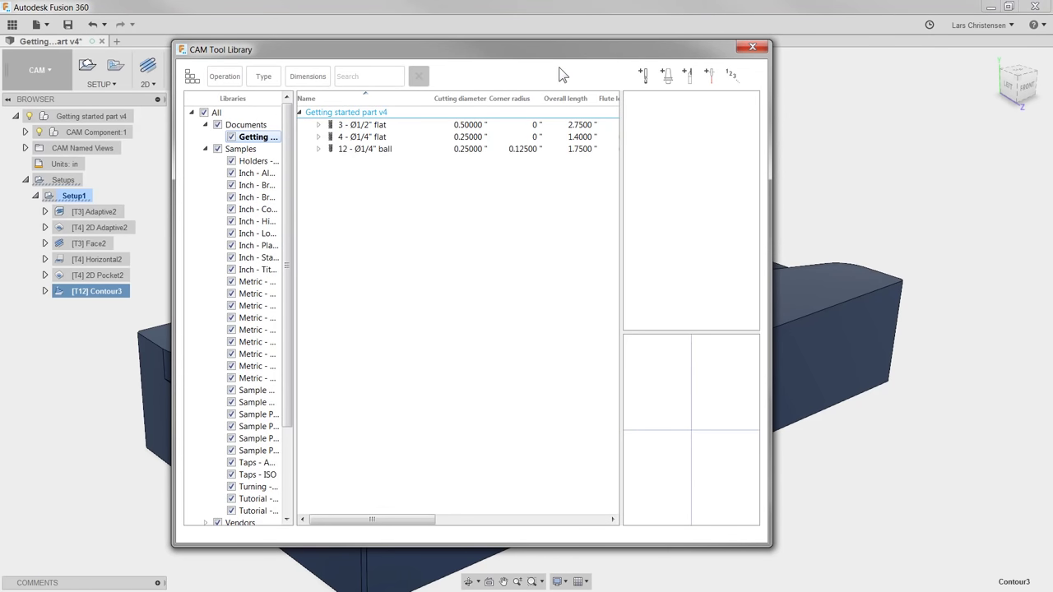
left_click(380, 128)
right_click(380, 129)
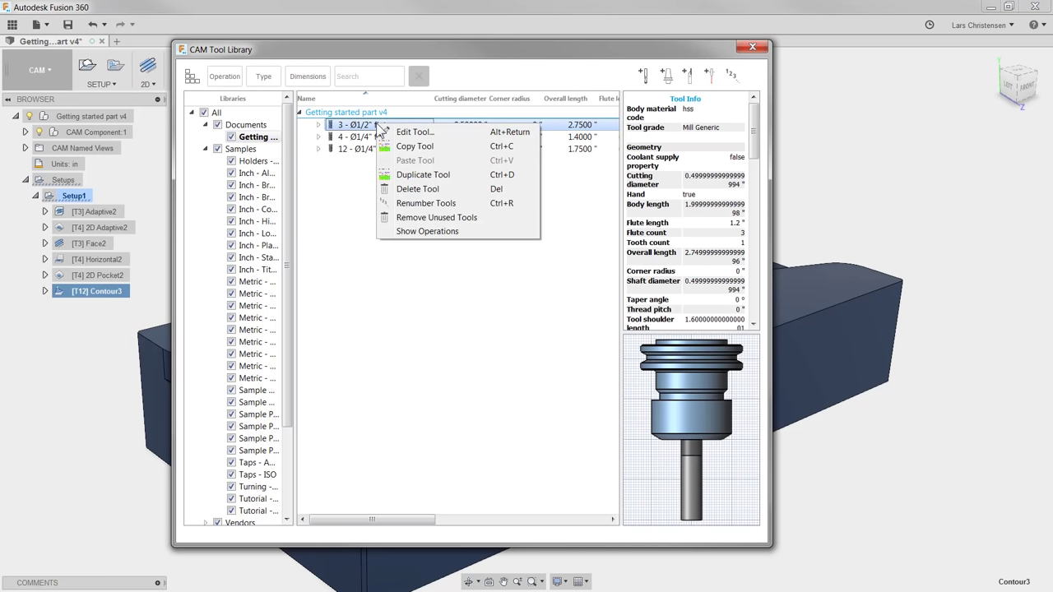
left_click(436, 134)
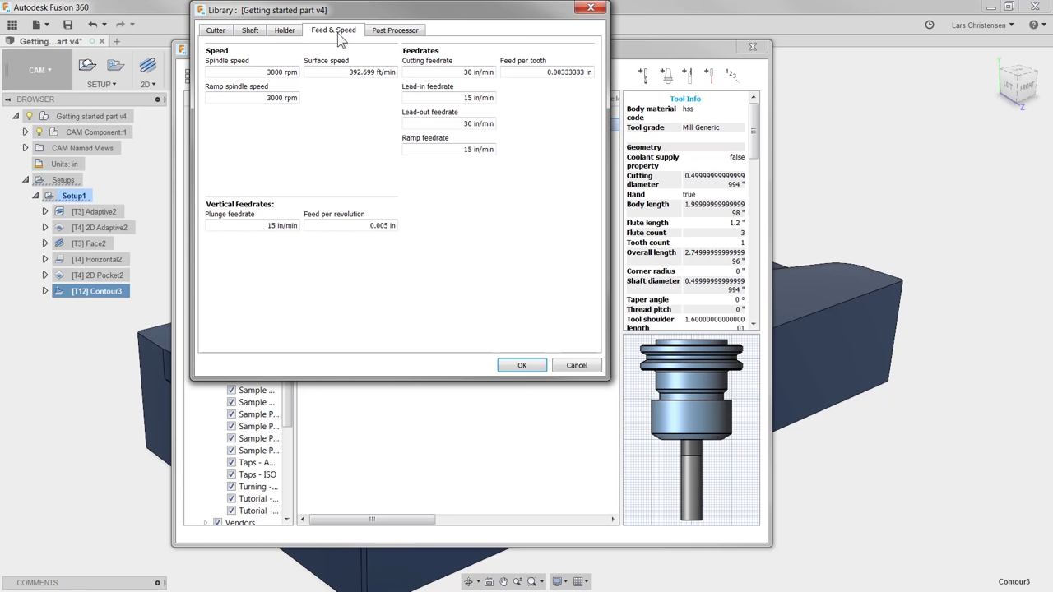
left_click_drag(349, 72, 399, 74)
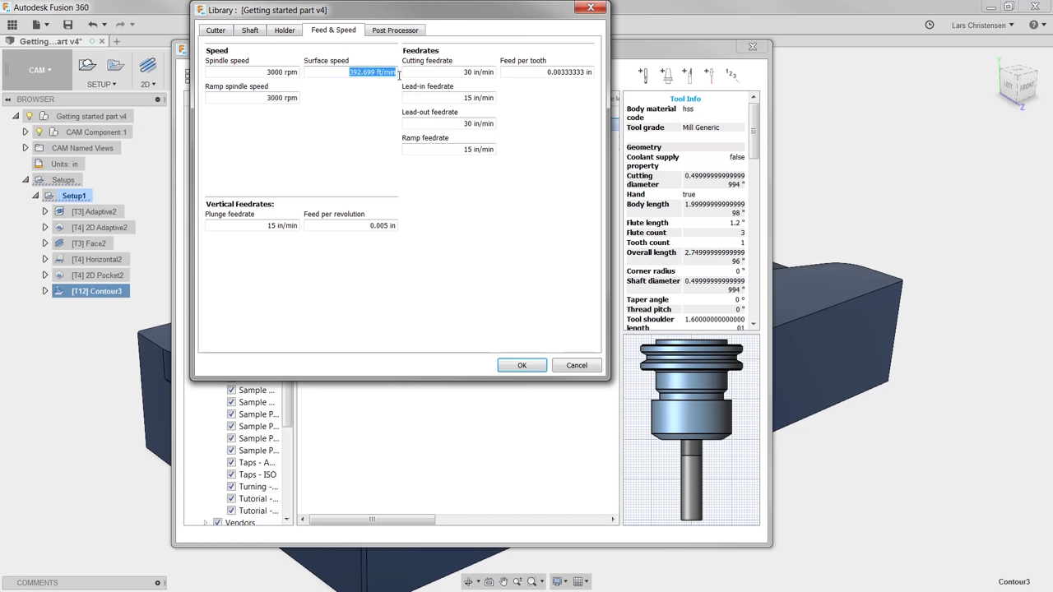
type("1000")
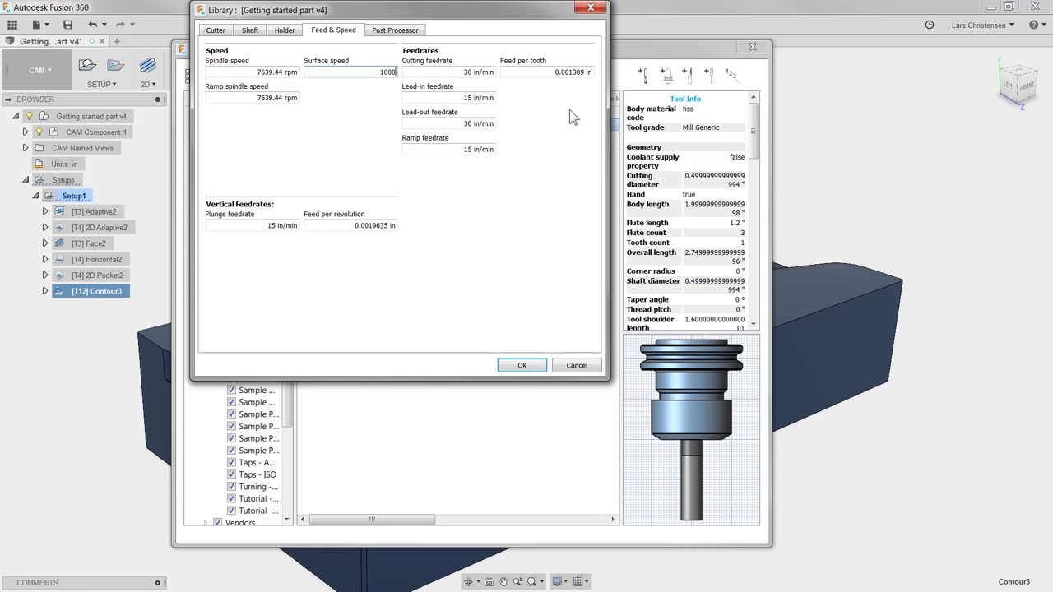
left_click_drag(565, 72, 585, 73)
type("2")
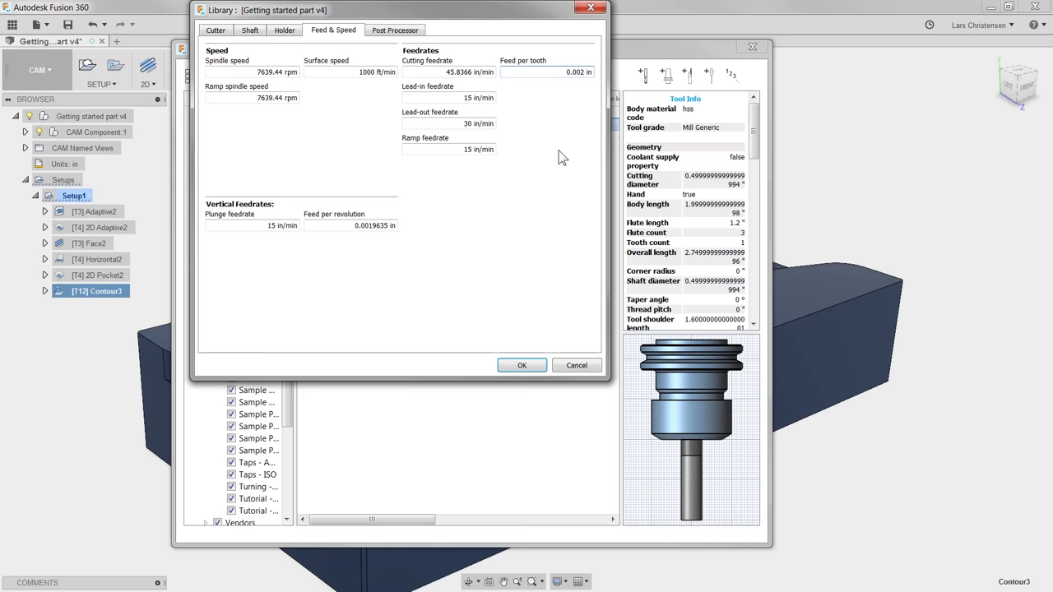
left_click(523, 365)
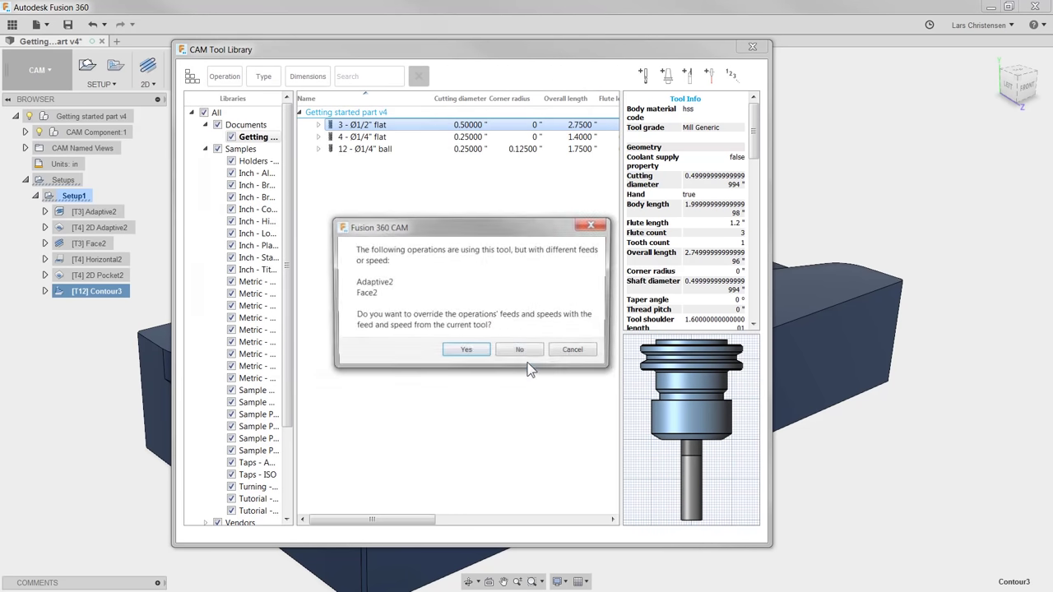
left_click(467, 352)
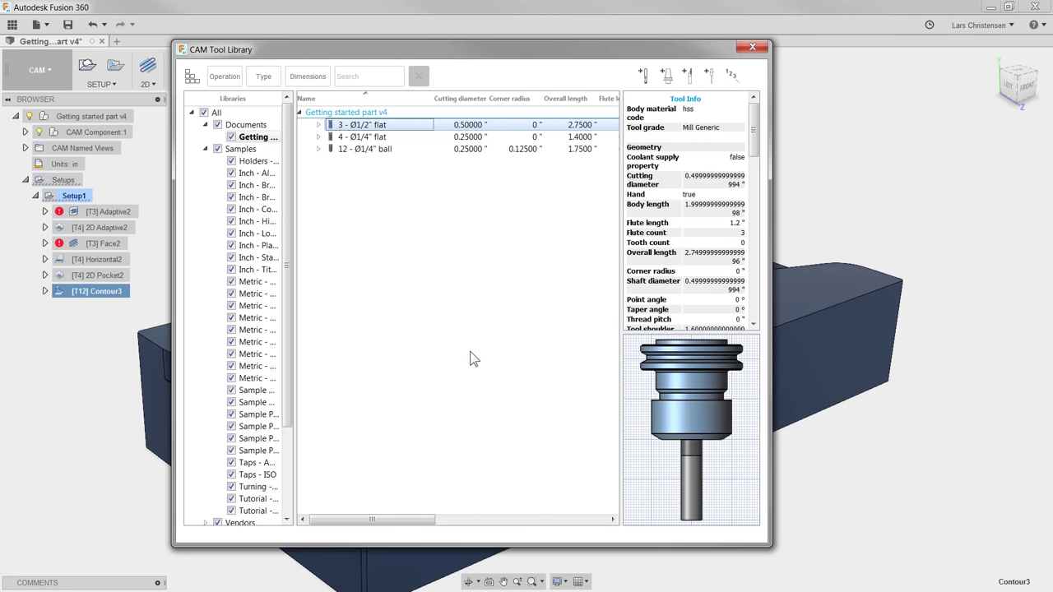
Set tool #4 (Ø1/4" flat) to 800 ft/min and 0.0010 in/tooth, overriding 2D Adaptive2, Horizontal2, 2D Pocket2.
right_click(359, 139)
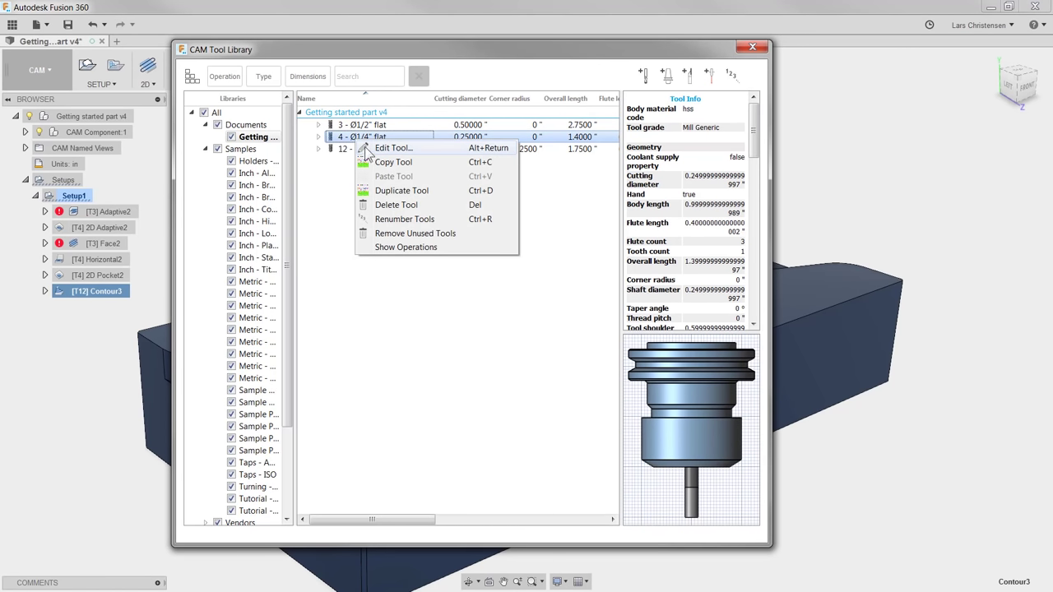
left_click(387, 151)
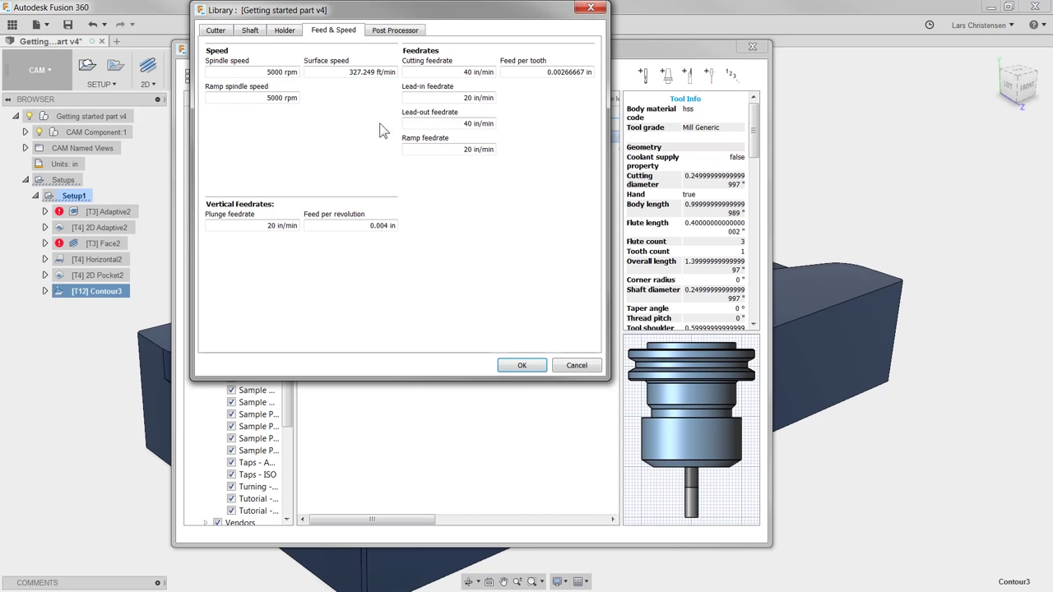
left_click_drag(348, 71, 374, 72)
type("800")
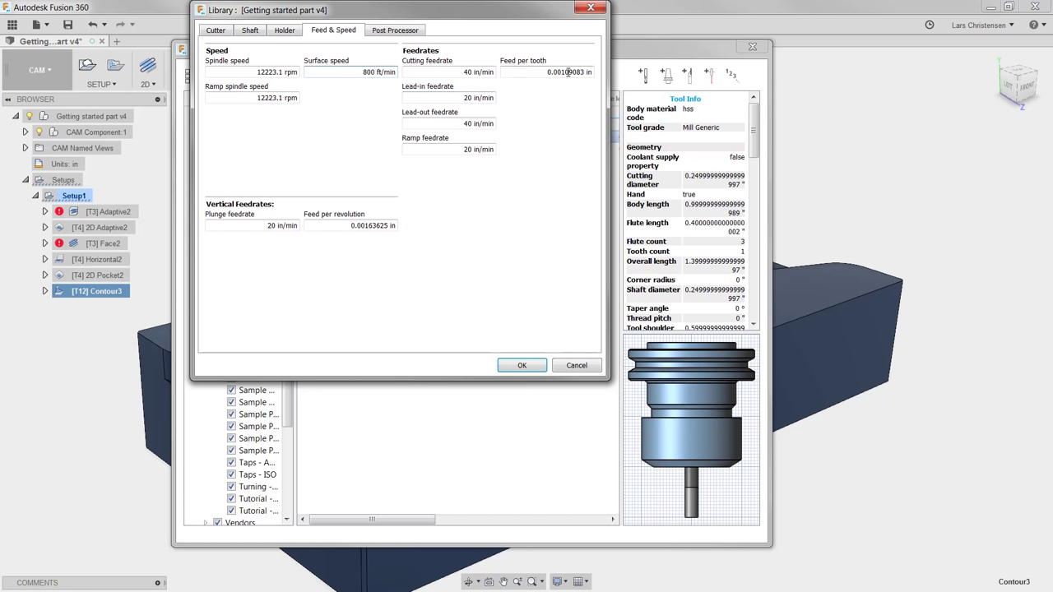
left_click_drag(564, 73, 587, 73)
type("0")
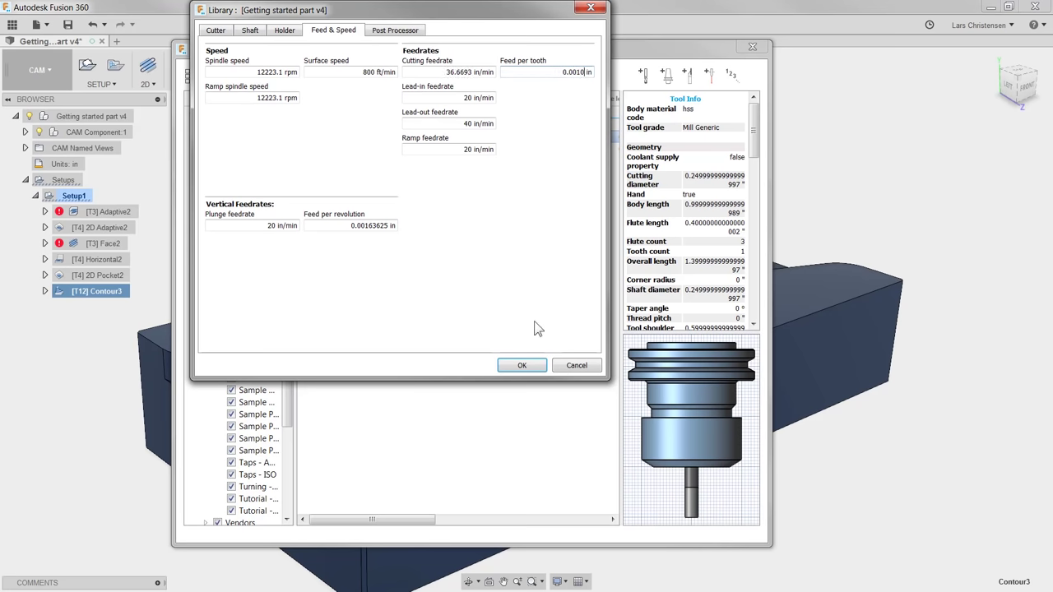
left_click(522, 366)
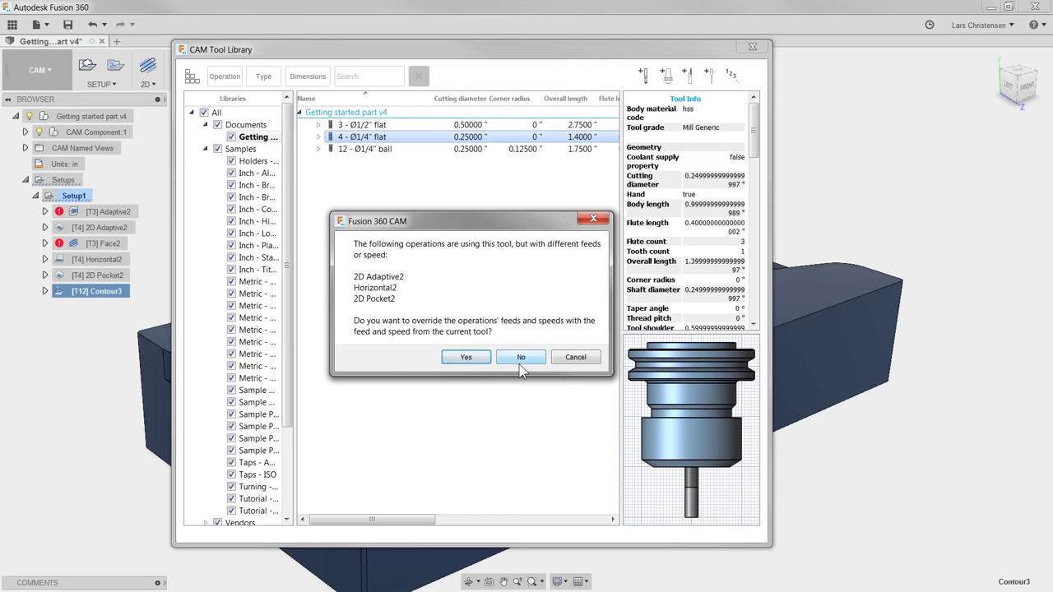
left_click(472, 360)
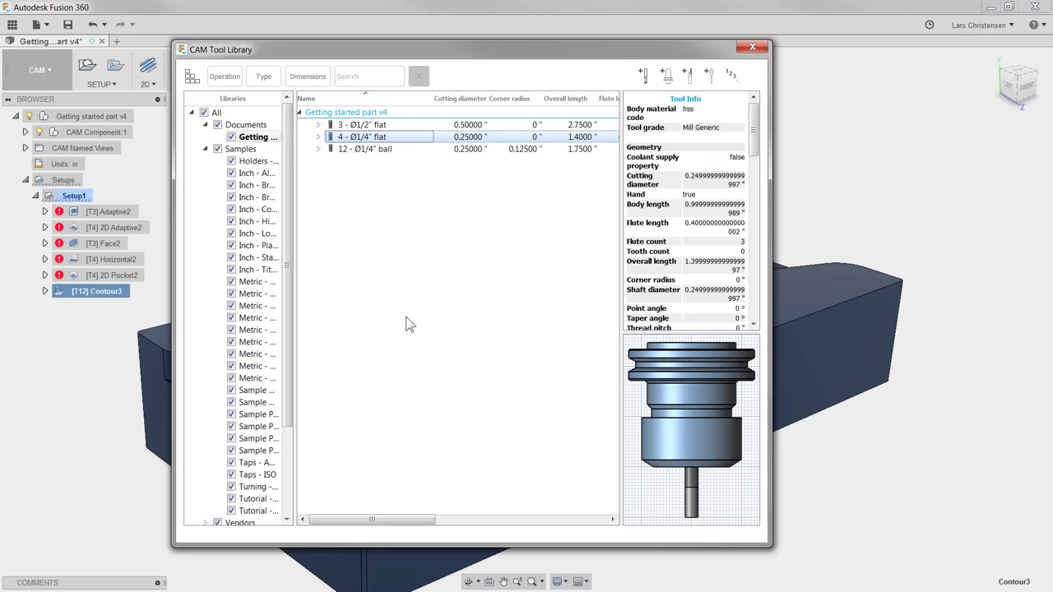
Set tool #12 (Ø1/4" ball) to 400 ft/min and 0.002 in/tooth for Contour3, then close the tool library.
left_click(378, 149)
right_click(378, 150)
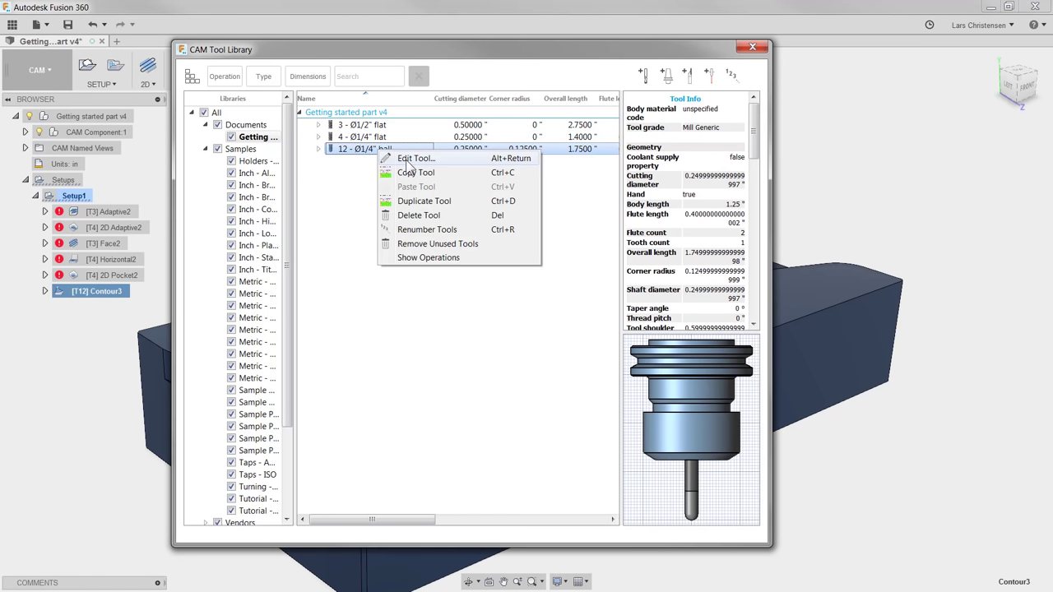
left_click(407, 162)
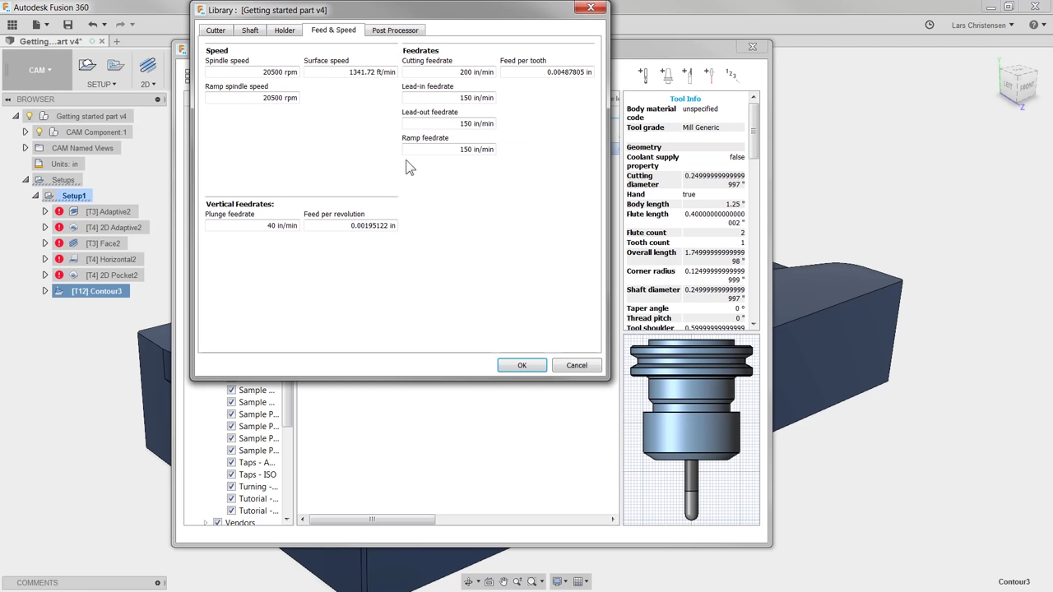
left_click_drag(349, 72, 375, 72)
type("400")
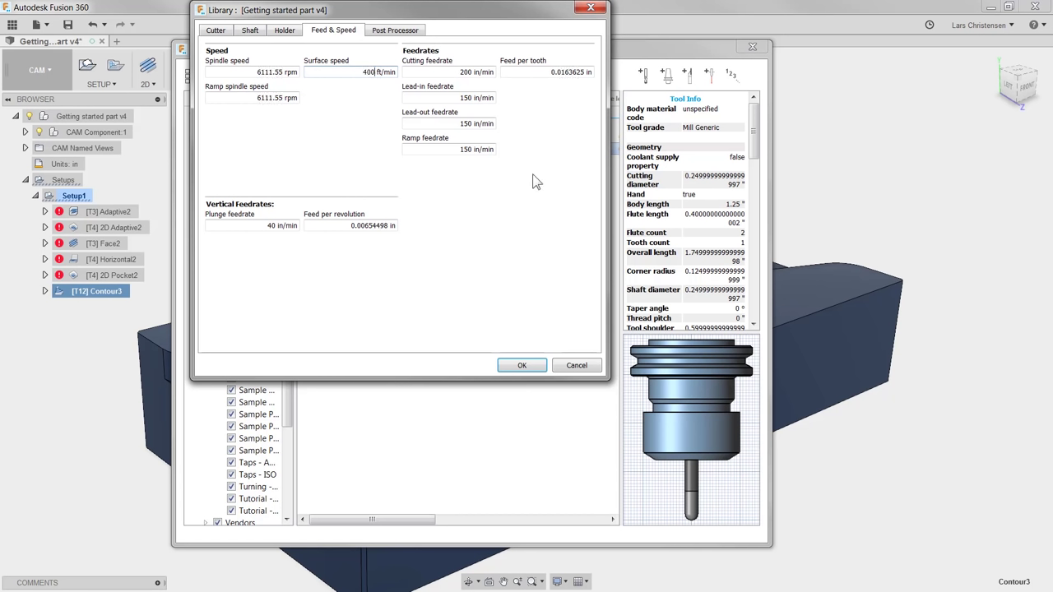
left_click_drag(562, 72, 581, 76)
type("02")
left_click(522, 368)
left_click(484, 348)
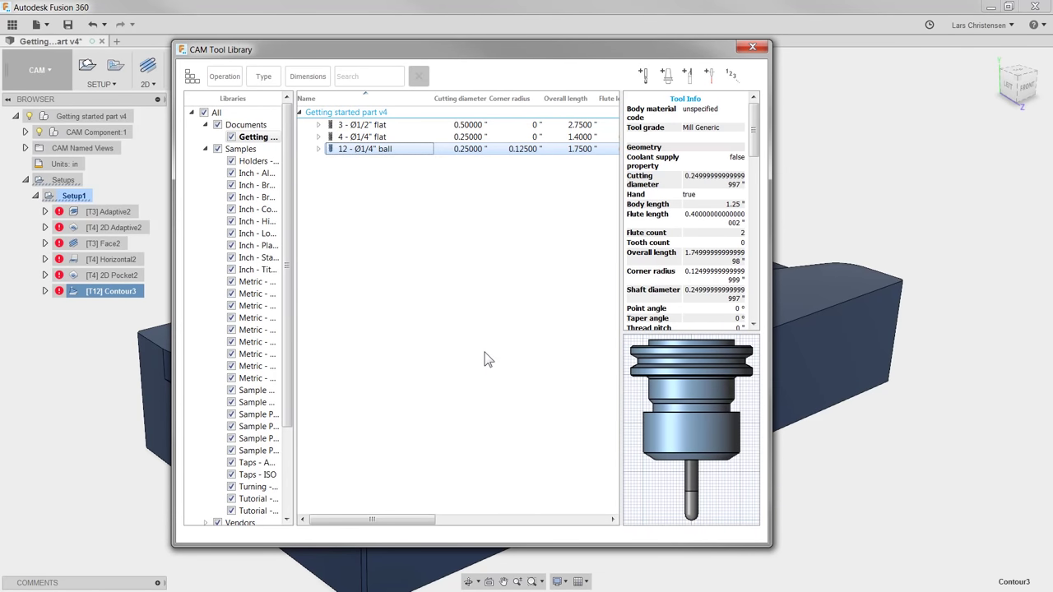
left_click(753, 48)
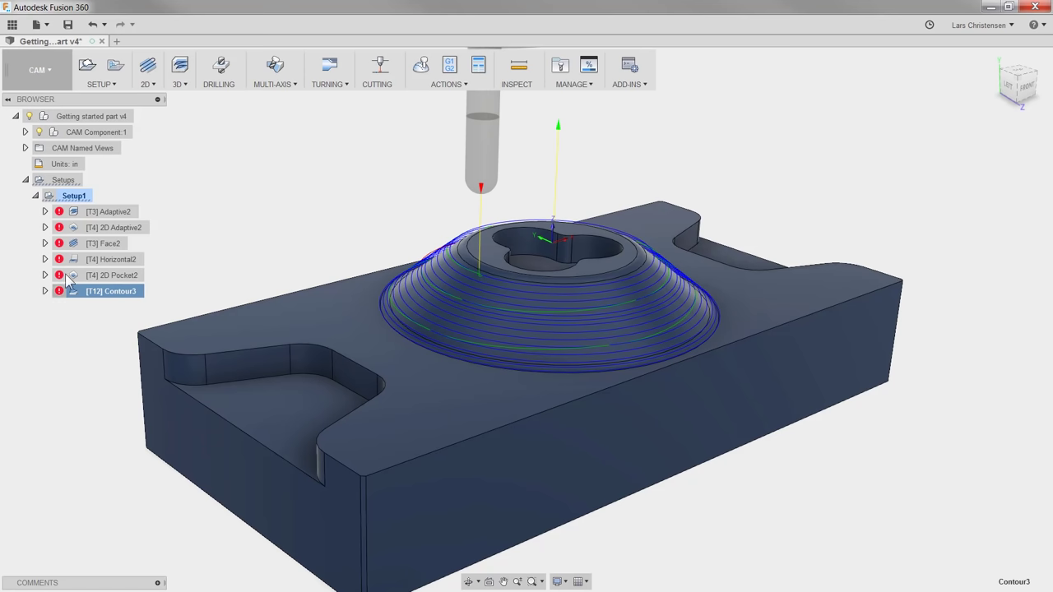
Regenerate all six Setup1 toolpaths with the new feeds and display Contour3's toolpath.
right_click(75, 196)
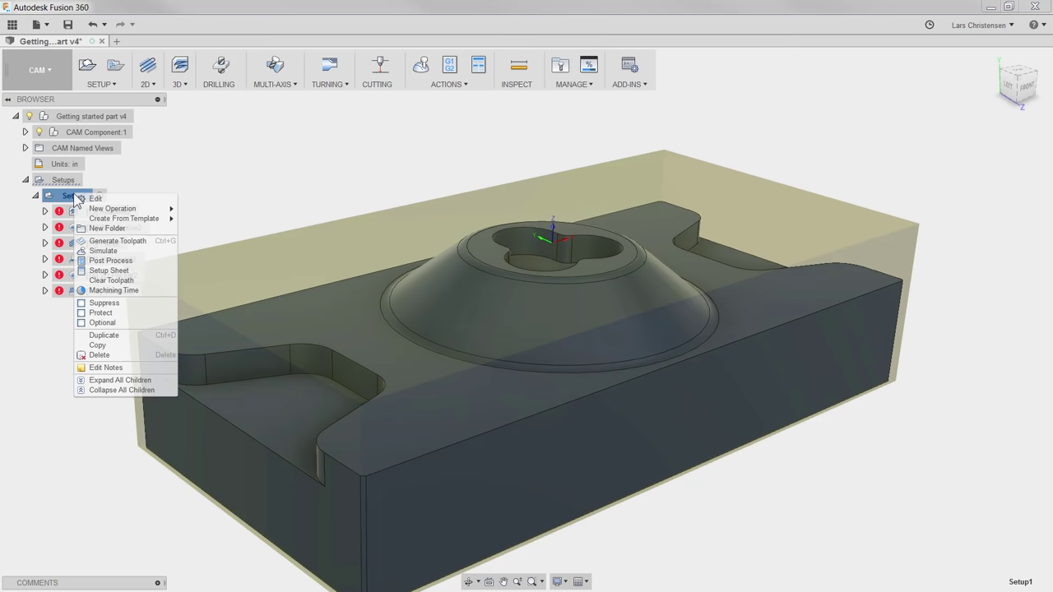
left_click(255, 168)
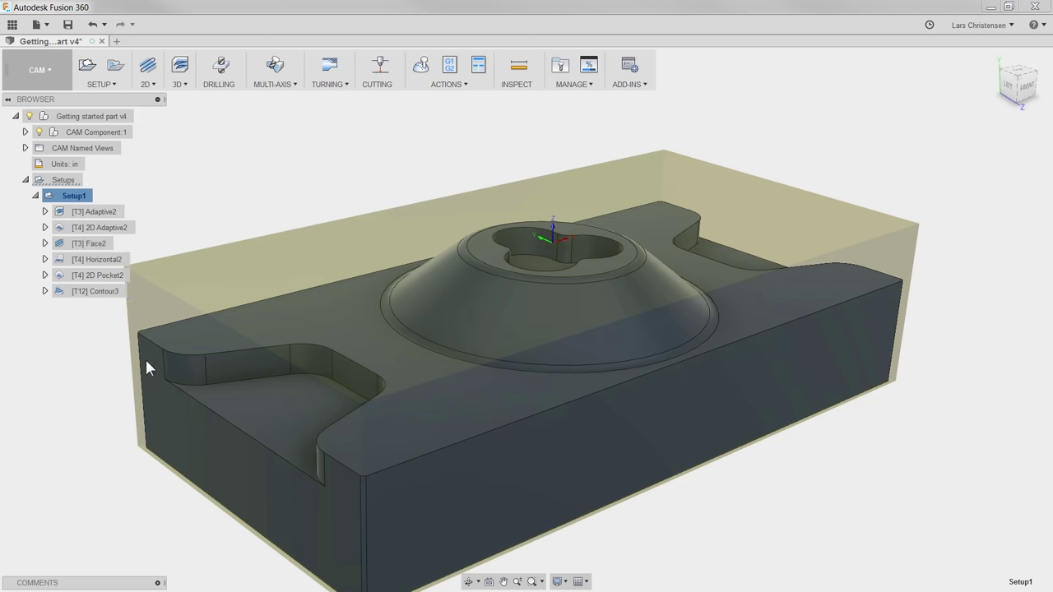
left_click(96, 296)
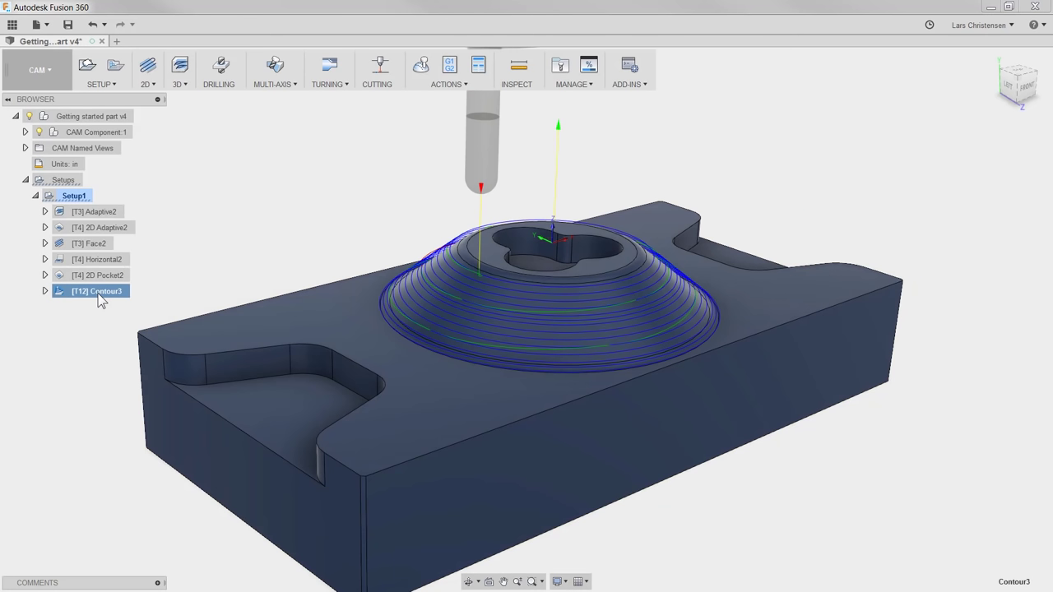
right_click(100, 299)
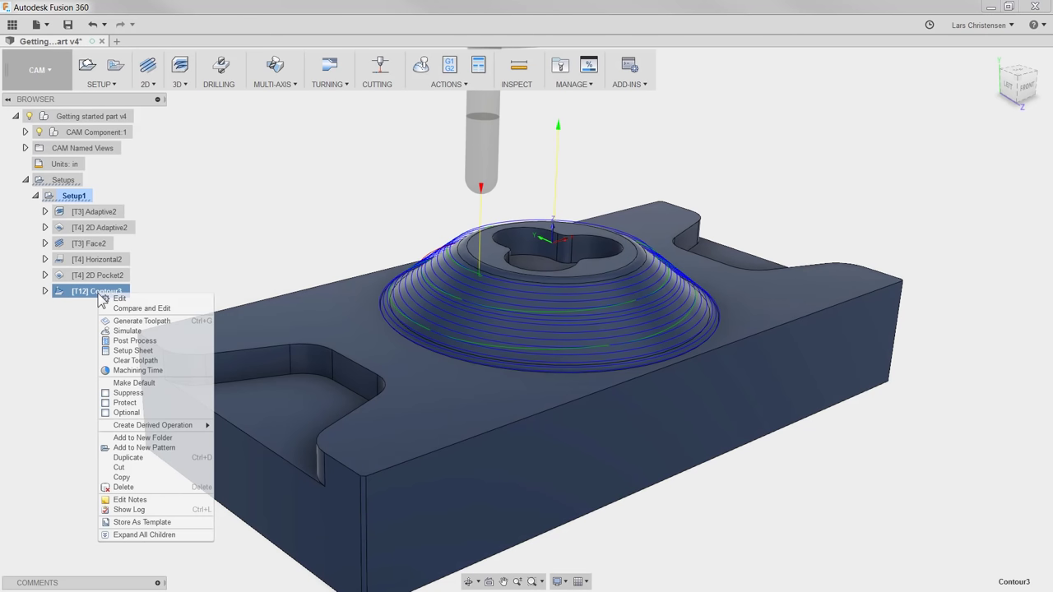
left_click(123, 370)
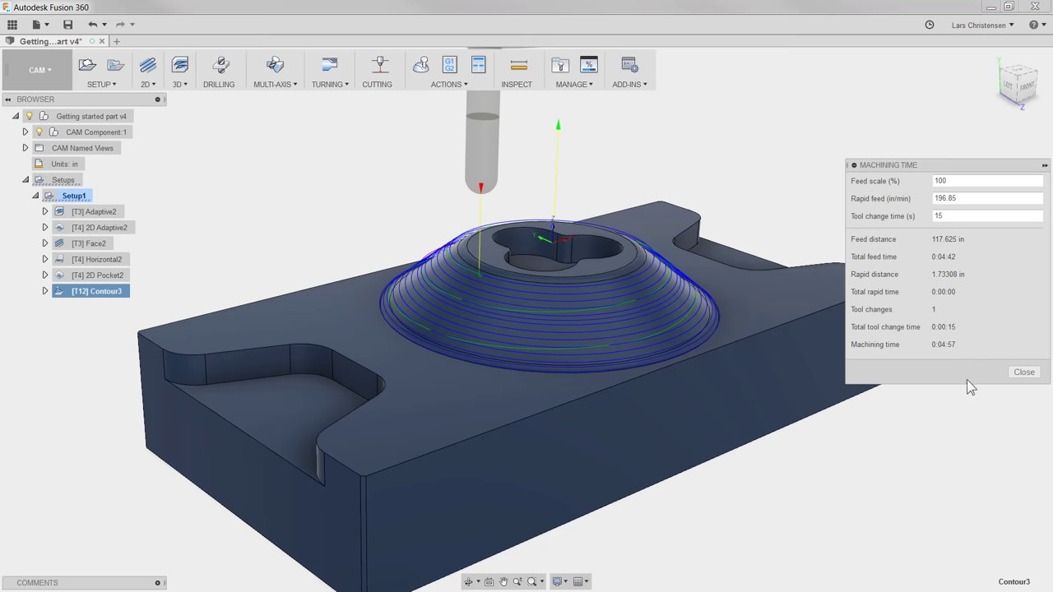
left_click(1024, 372)
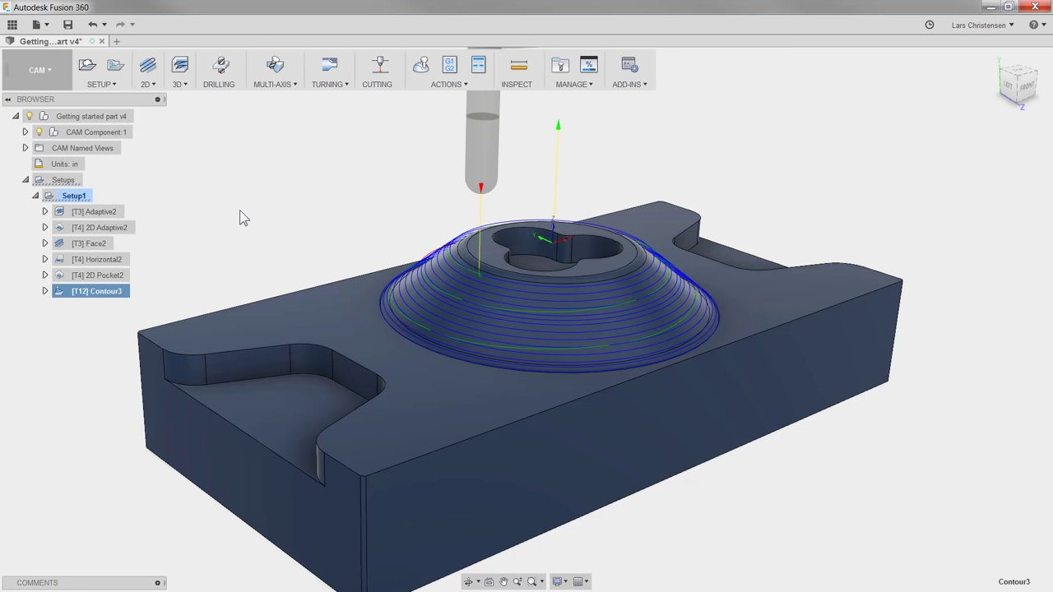
Derive a 3D Contour from Contour3 with Stock to Leave off and 0.001 in maximum stepdown.
right_click(105, 296)
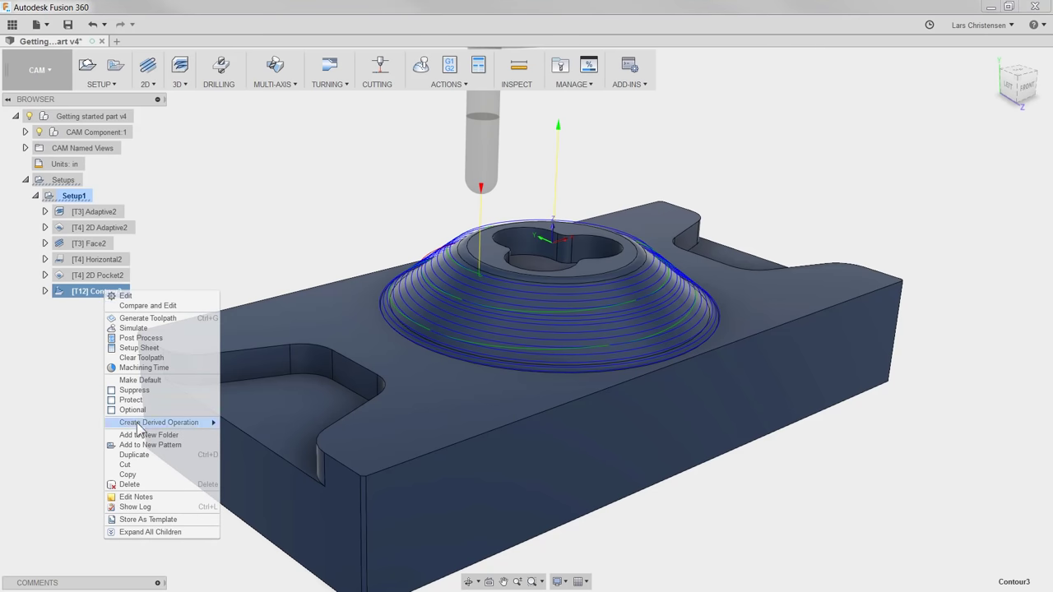
mouse_move(139, 426)
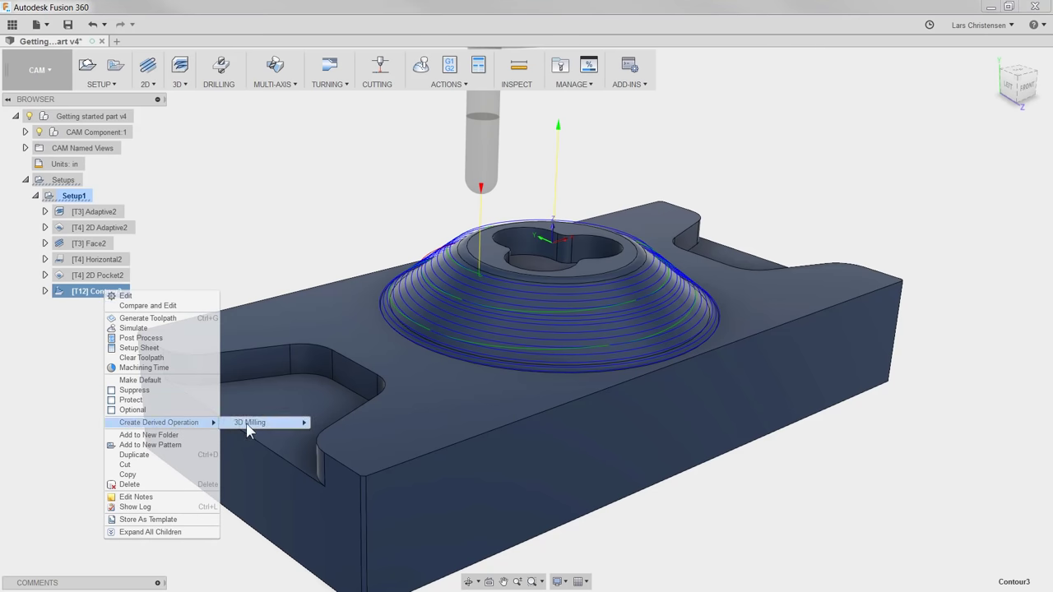
mouse_move(279, 423)
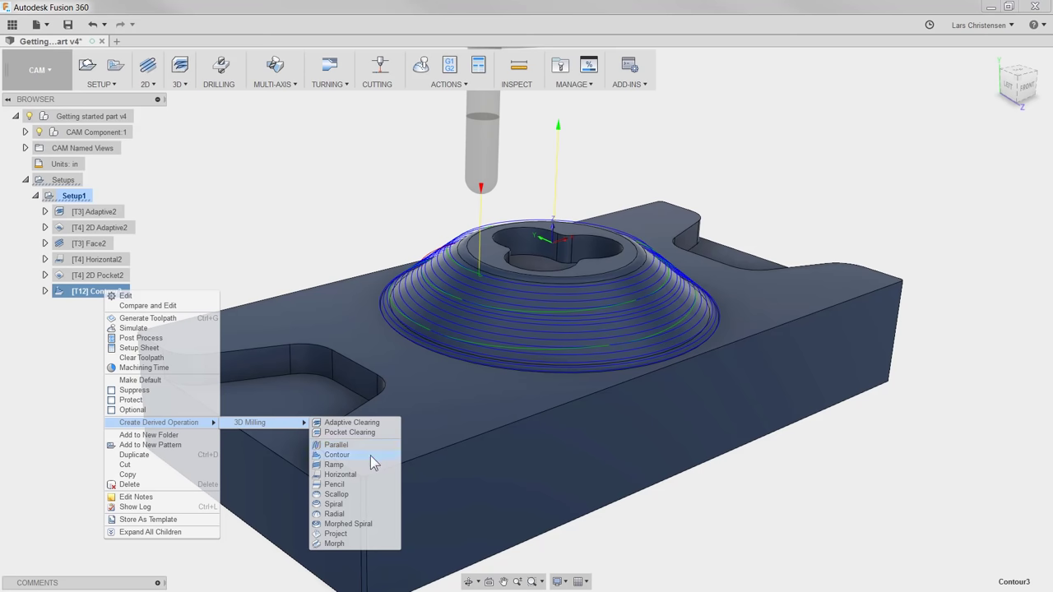
left_click(370, 455)
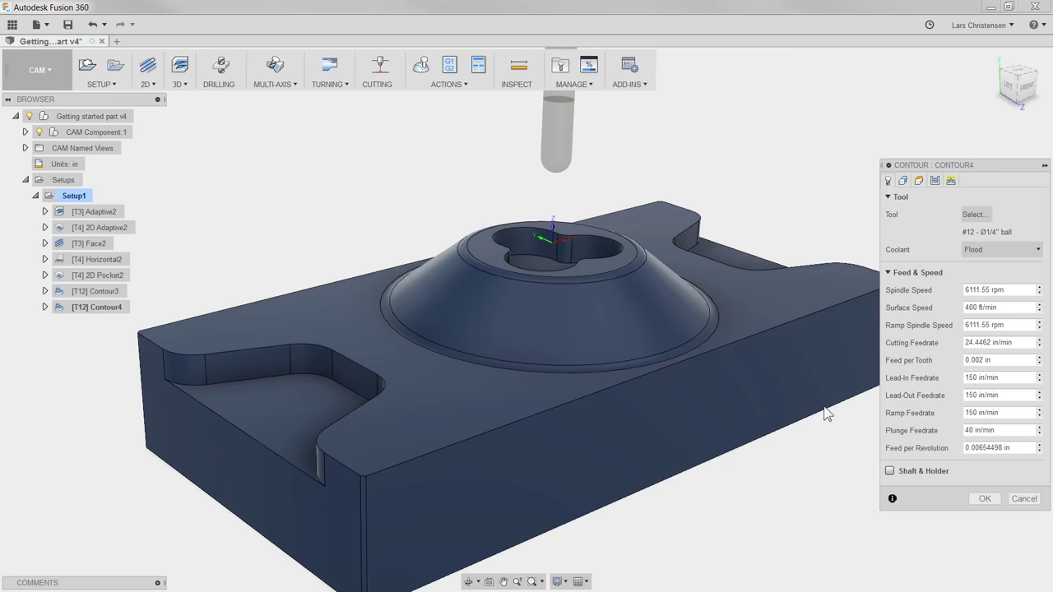
left_click(935, 181)
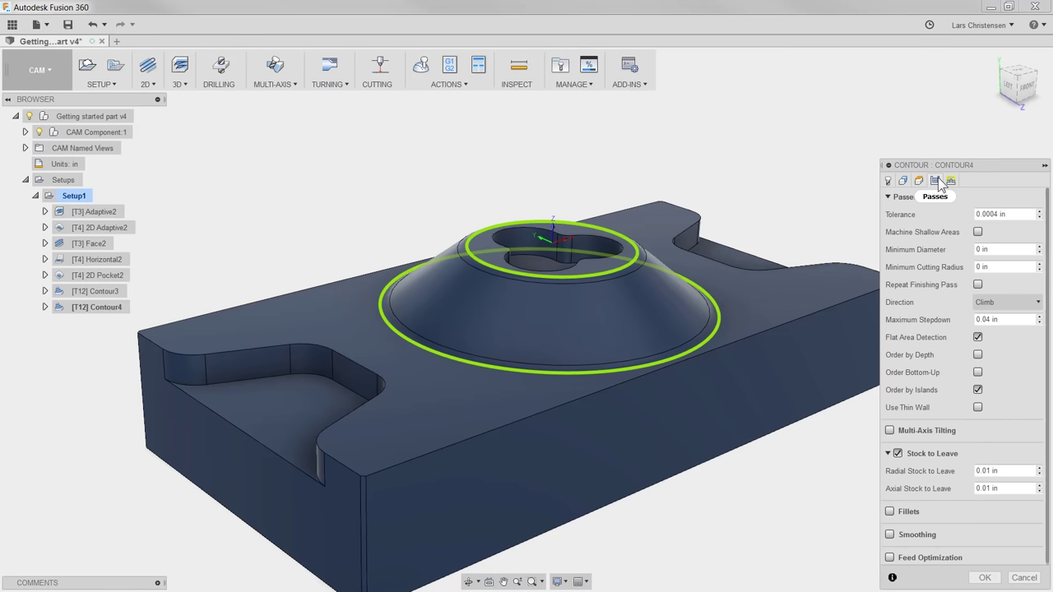
left_click(898, 454)
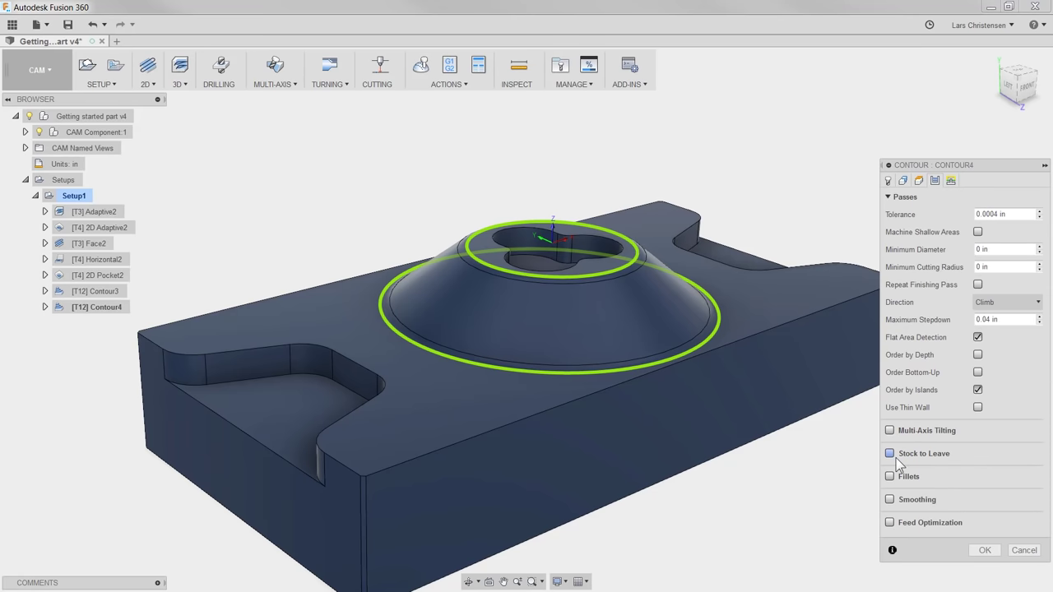
left_click(1005, 321)
type(".001")
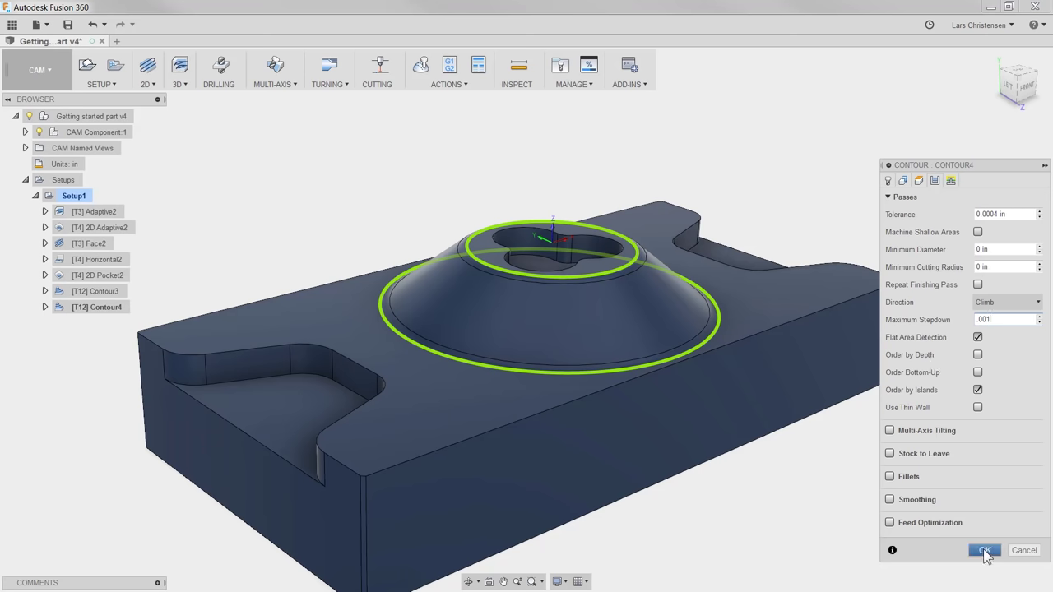
left_click(984, 550)
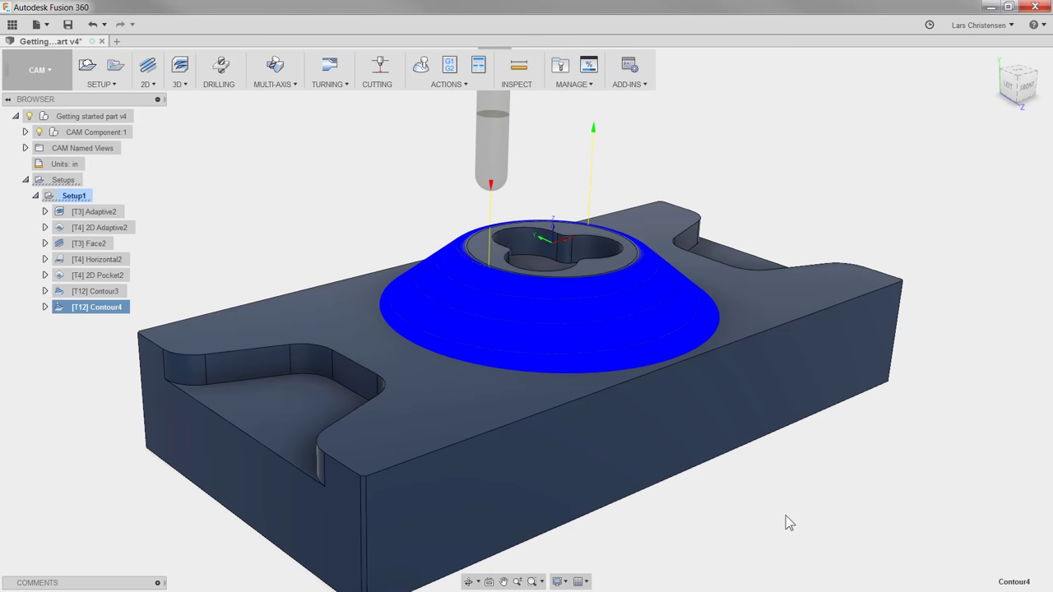
Review Contour4's 2:23:14 machining time, then bring up its context menu again.
right_click(108, 310)
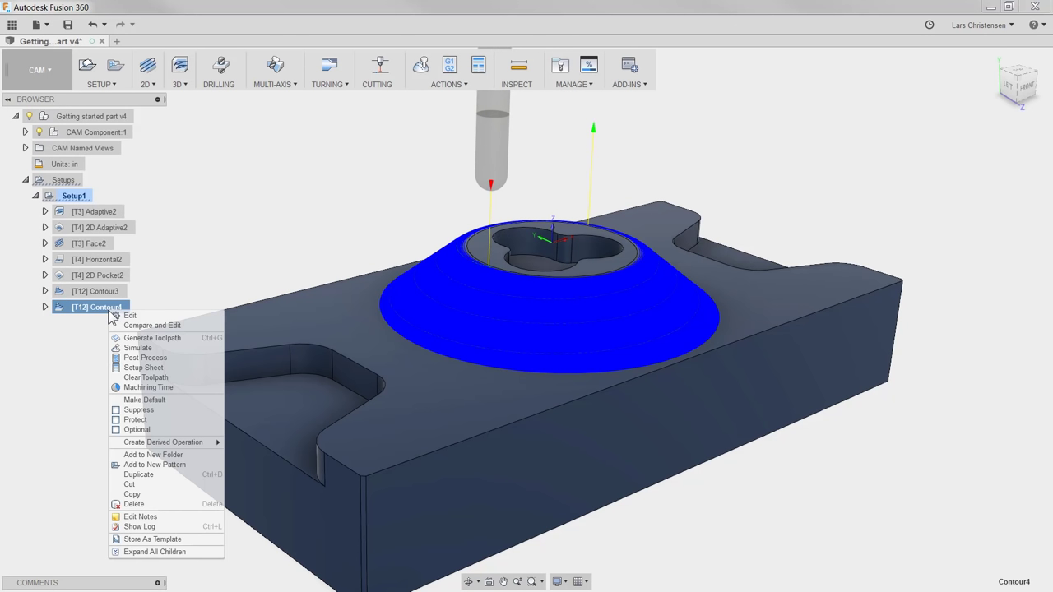
left_click(145, 388)
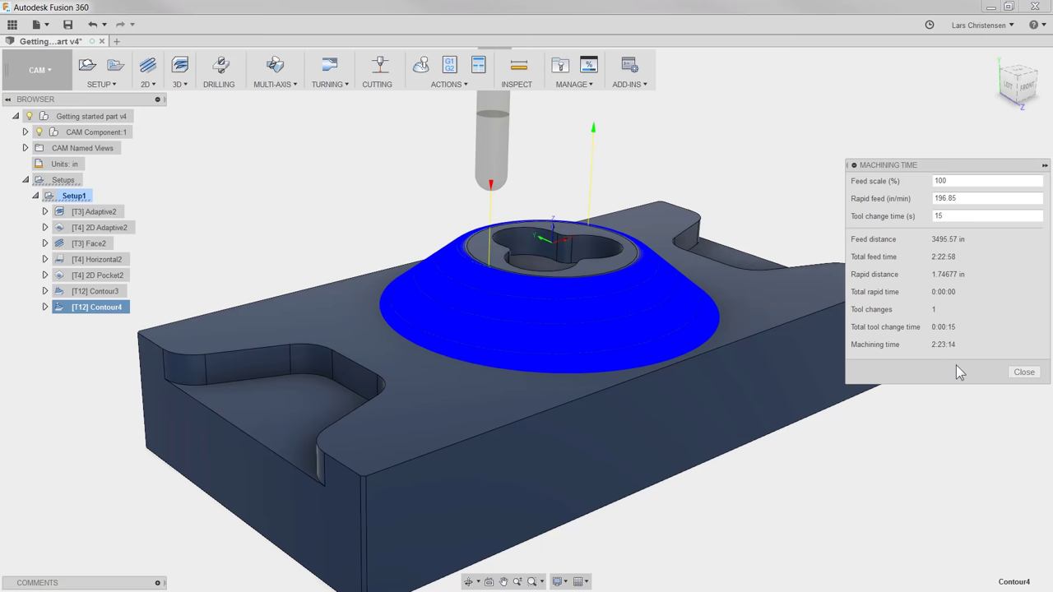
left_click(1024, 372)
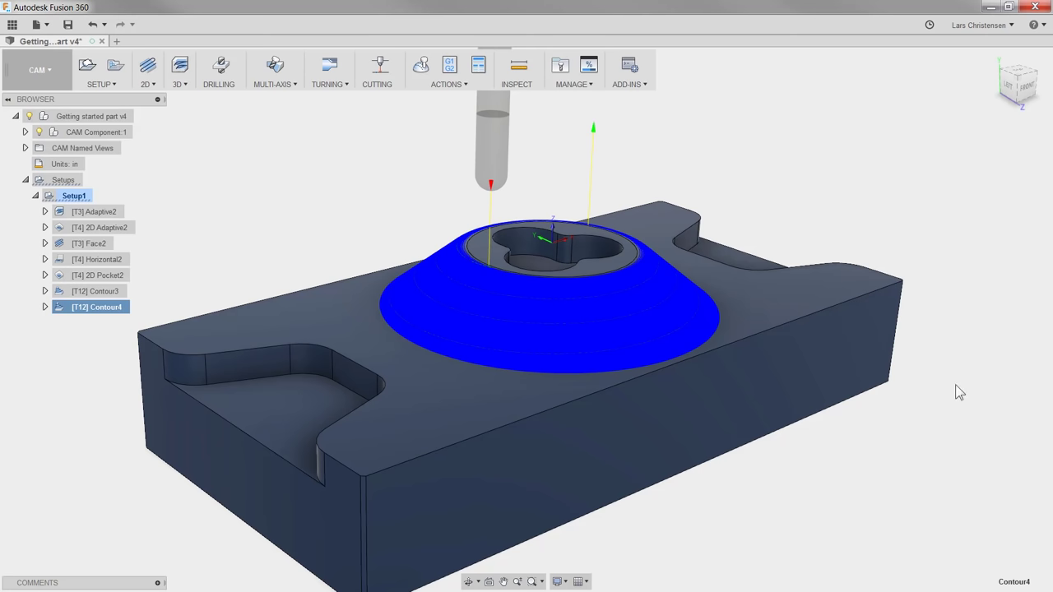
right_click(107, 313)
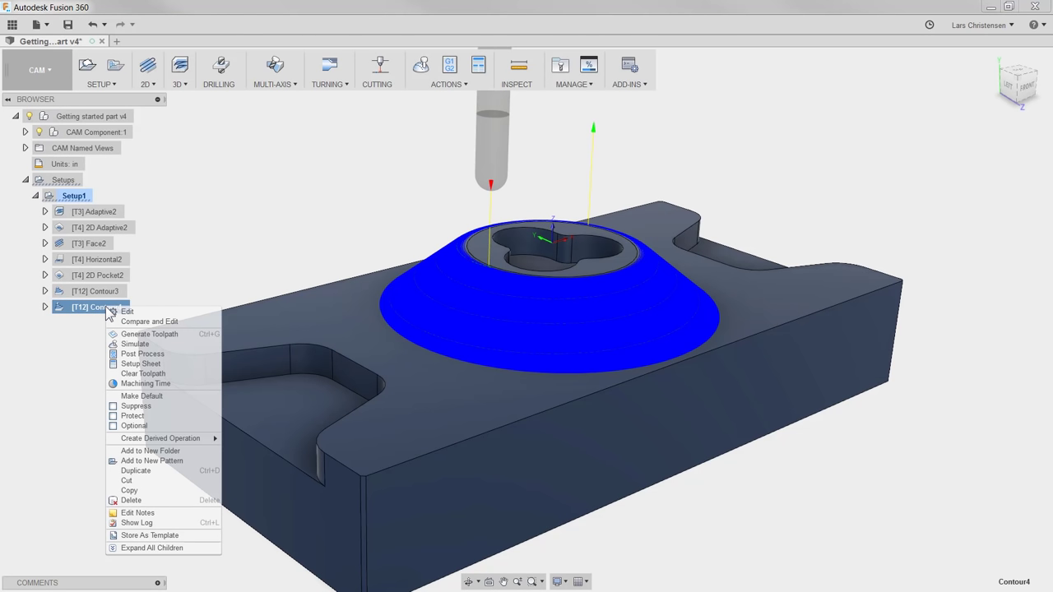
Change Contour4's maximum stepdown to 0.005 in and regenerate its toolpath.
left_click(126, 312)
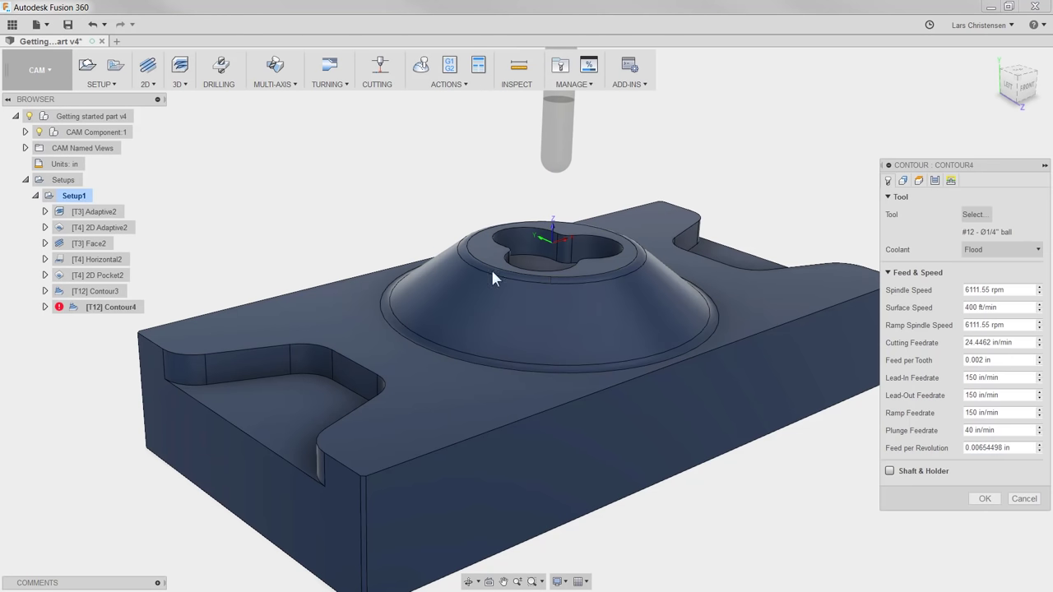
left_click(935, 180)
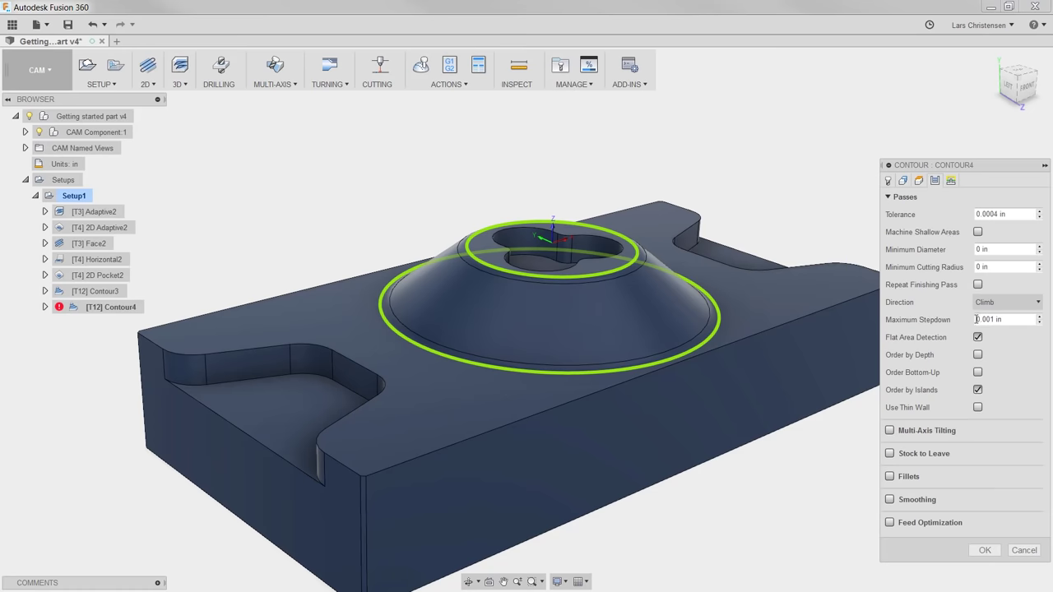
left_click_drag(1009, 323, 944, 339)
type(".005")
left_click(982, 549)
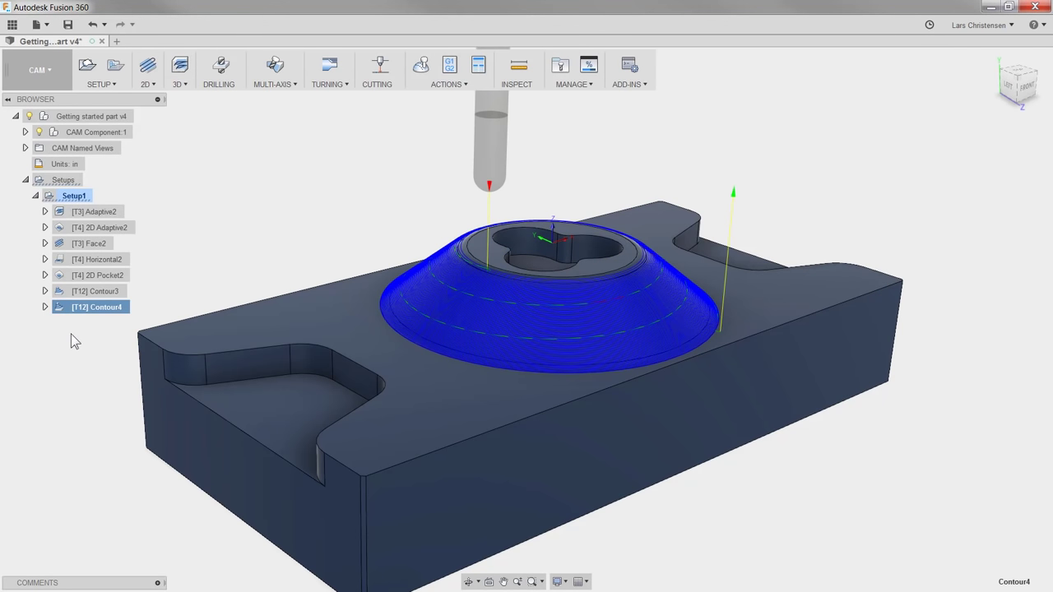
Check Contour4's new 0:29:26 machining time, then clear the selection.
right_click(103, 316)
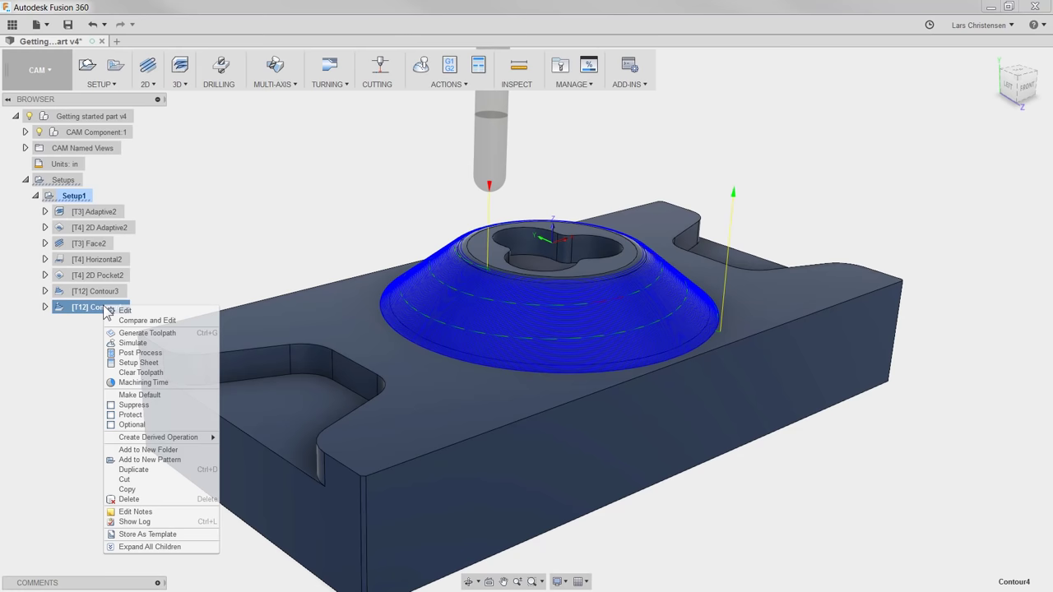
left_click(138, 389)
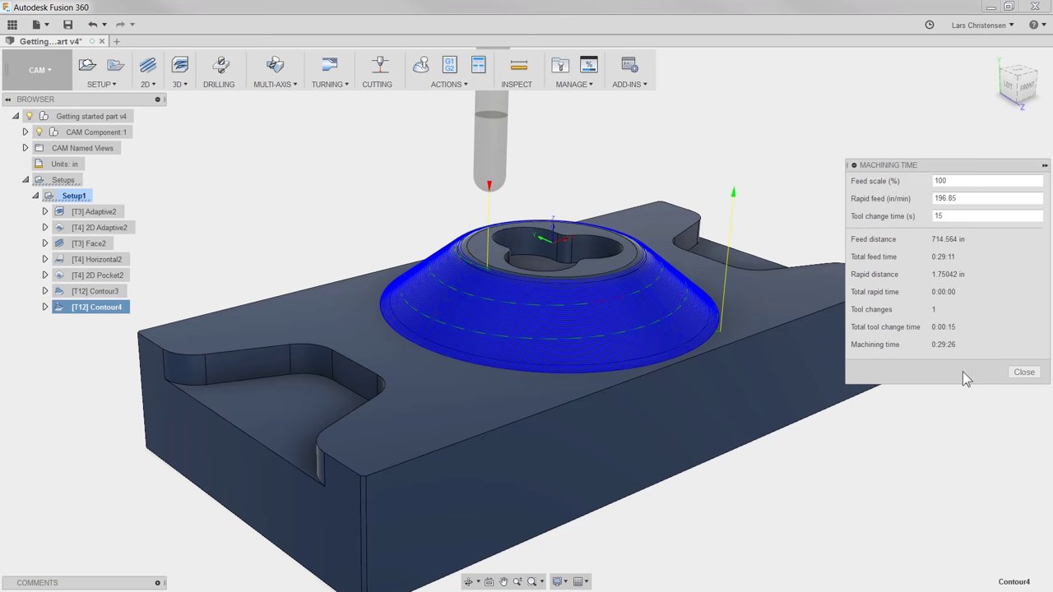
left_click(1024, 372)
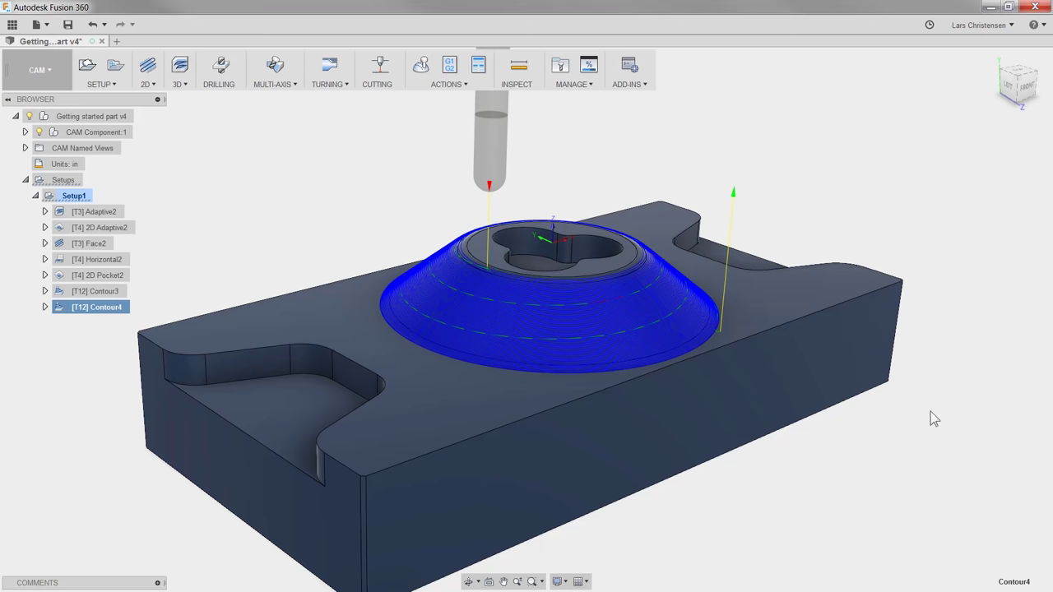
left_click(731, 518)
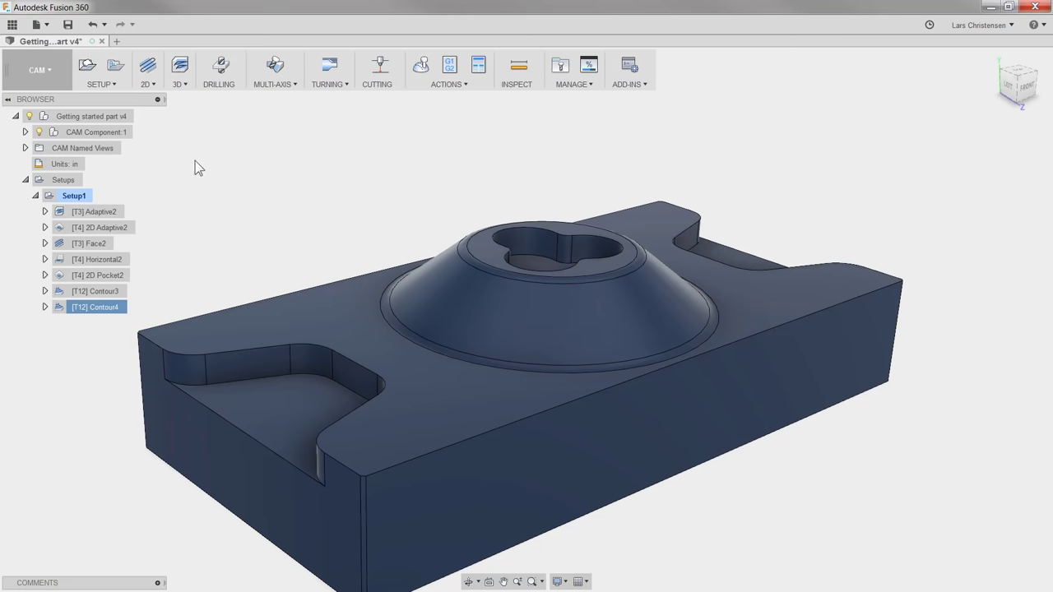
Create a 2D Contour with the #3 Ø1/2" flat end mill along the part's bottom outer edge.
left_click(152, 86)
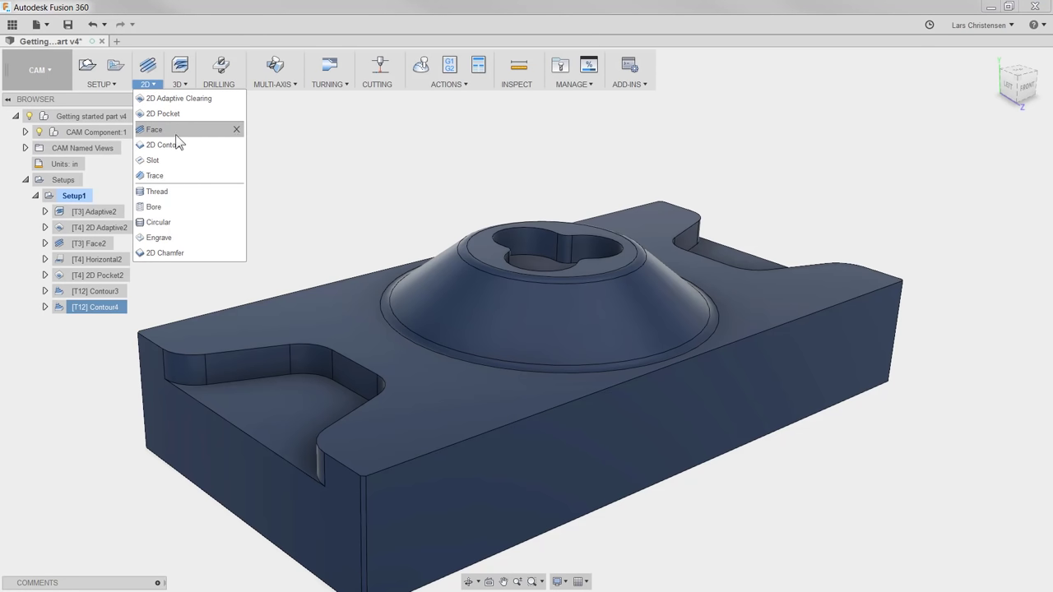
left_click(182, 143)
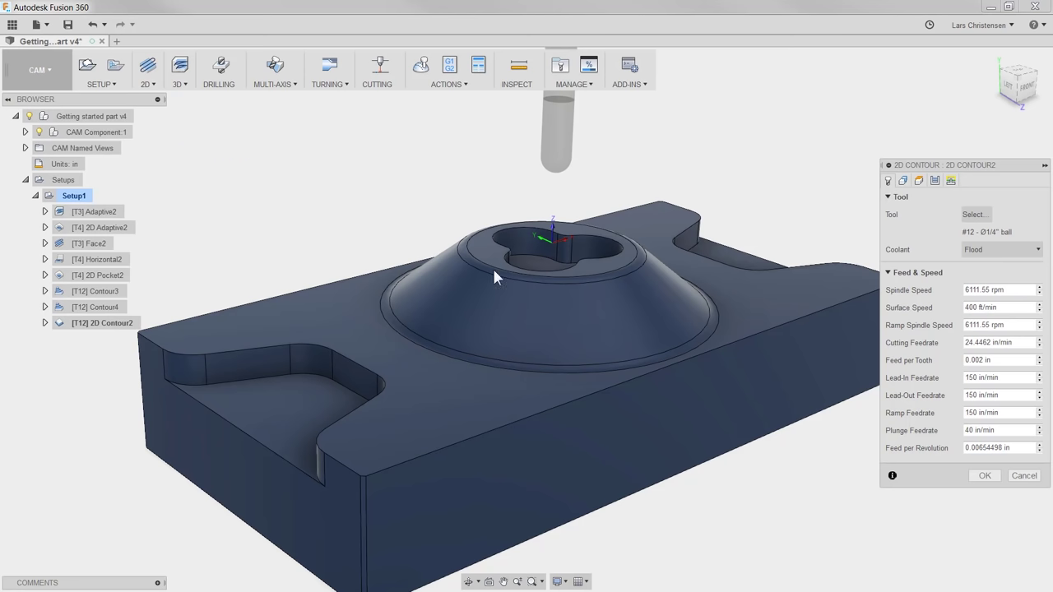
left_click(973, 214)
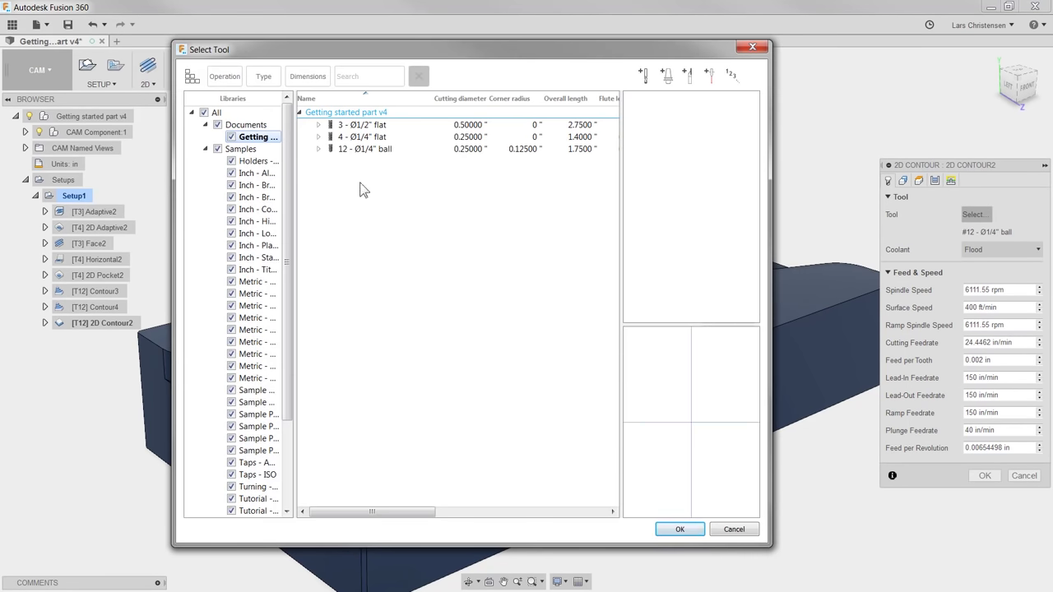
left_click(359, 125)
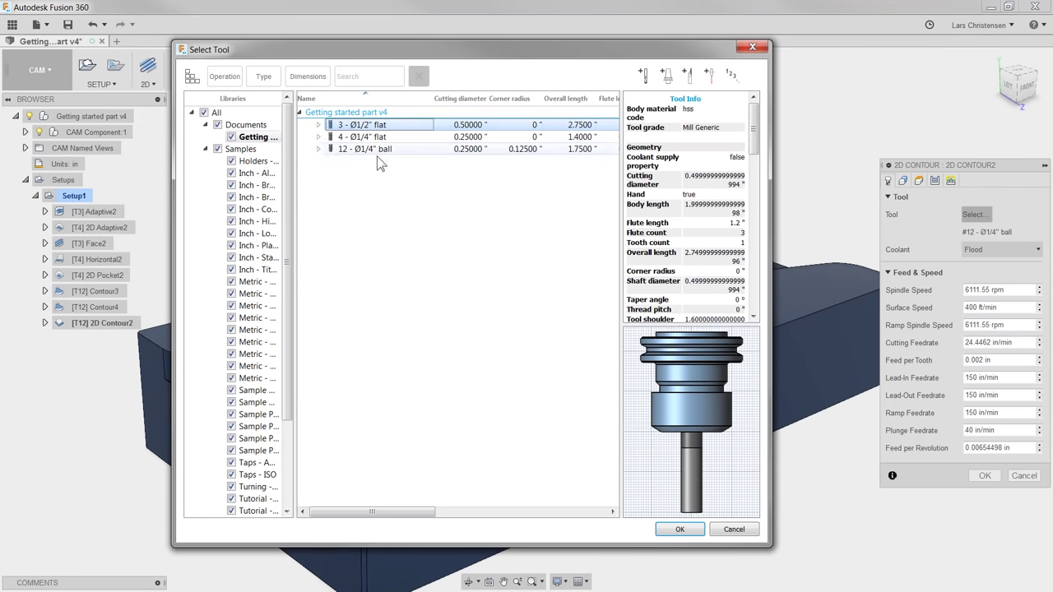
left_click(676, 528)
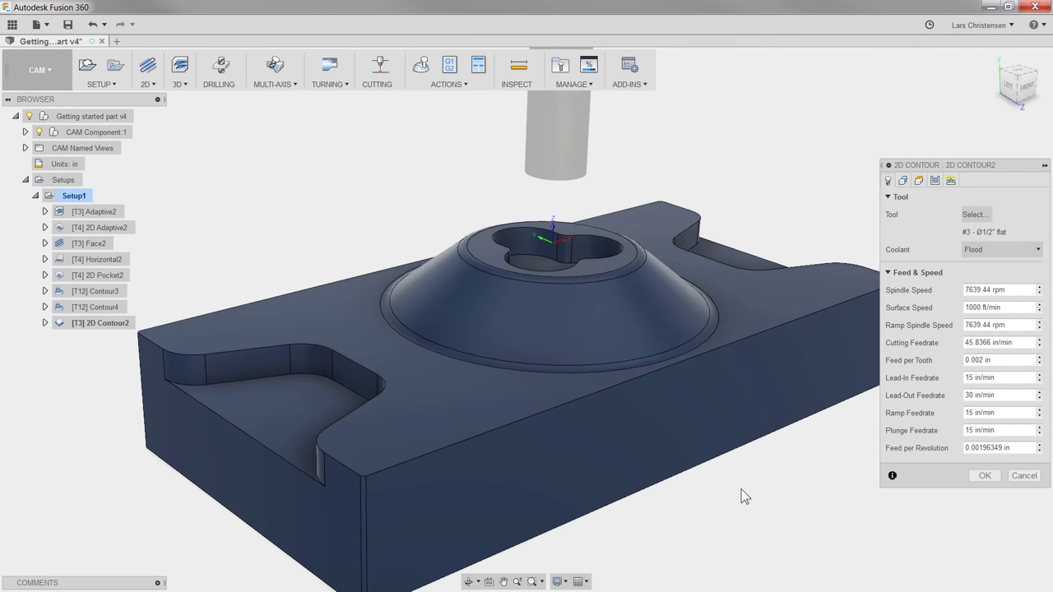
left_click(903, 181)
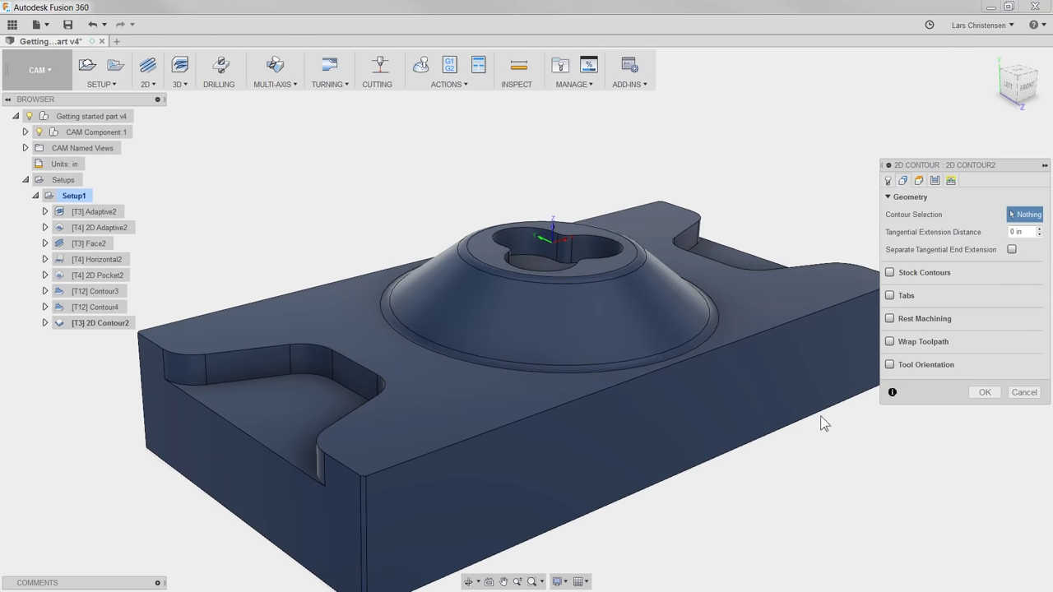
left_click(656, 484)
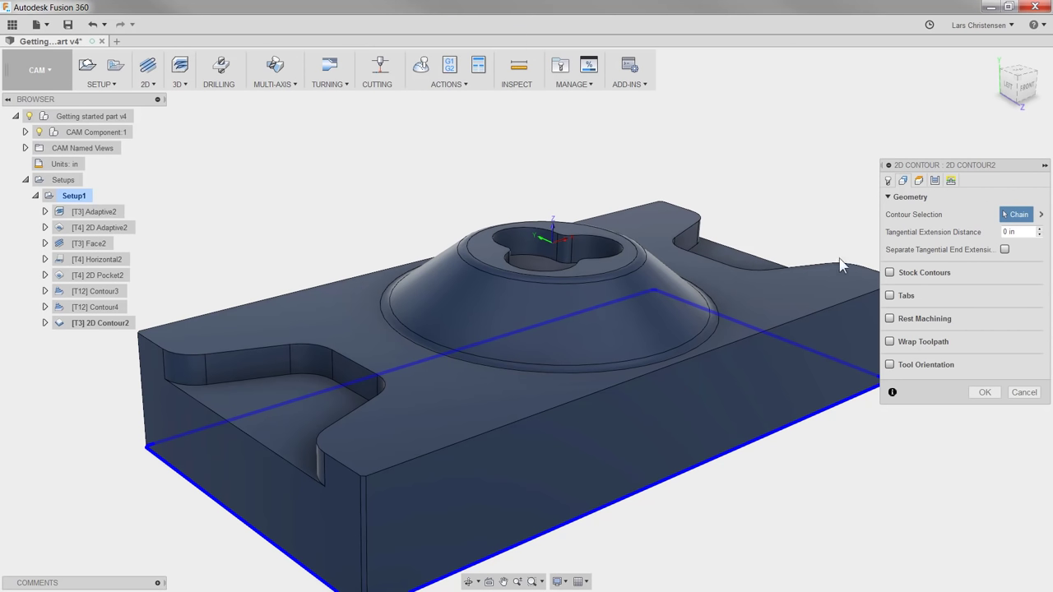
left_click(919, 181)
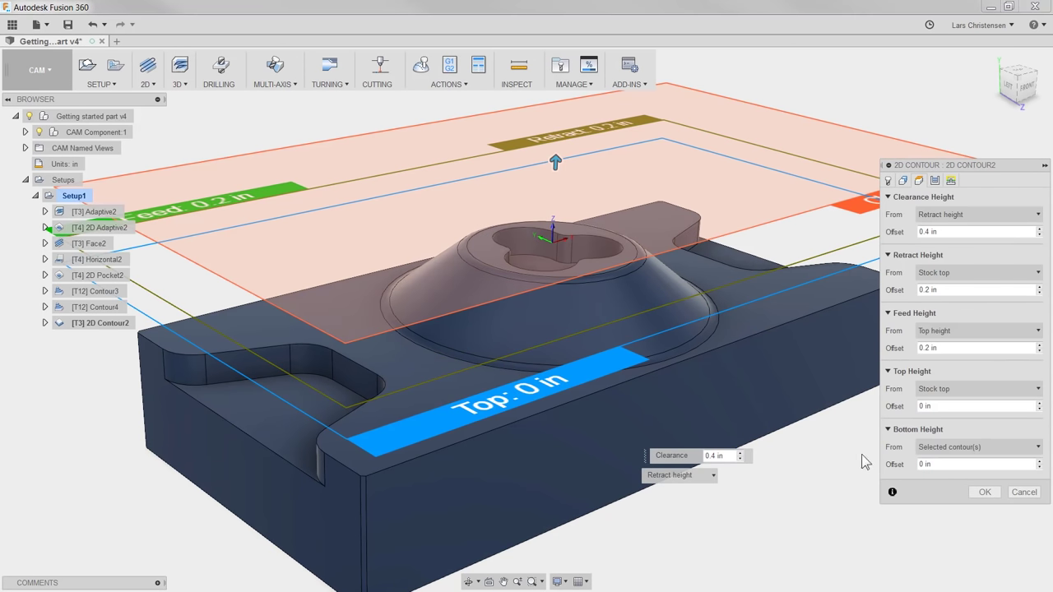
left_click_drag(941, 464, 909, 464)
left_click(983, 497)
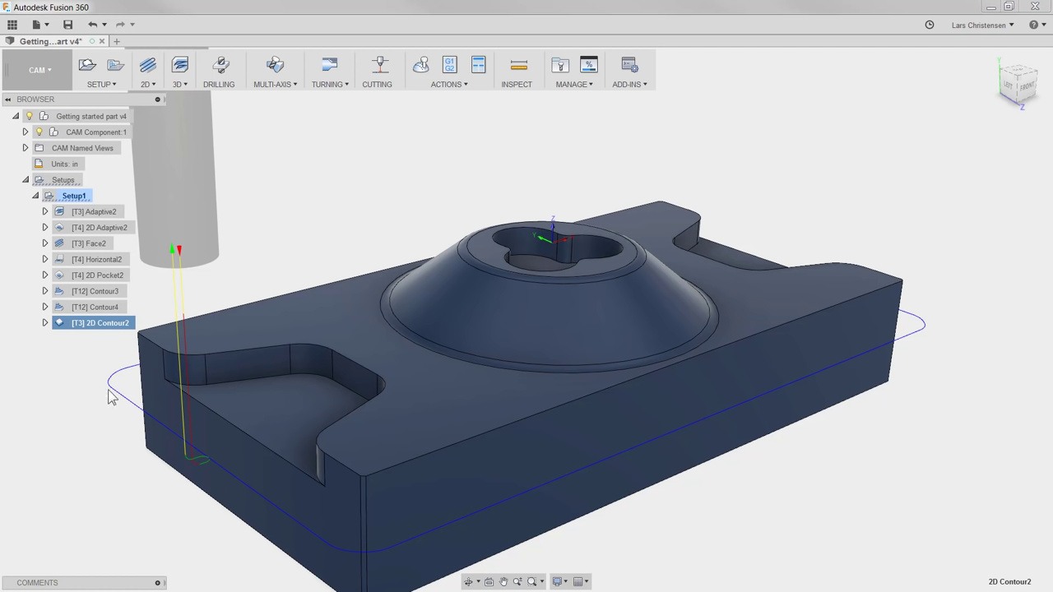
Set 2D Contour2's entry position on the part's left edge and regenerate it.
right_click(122, 328)
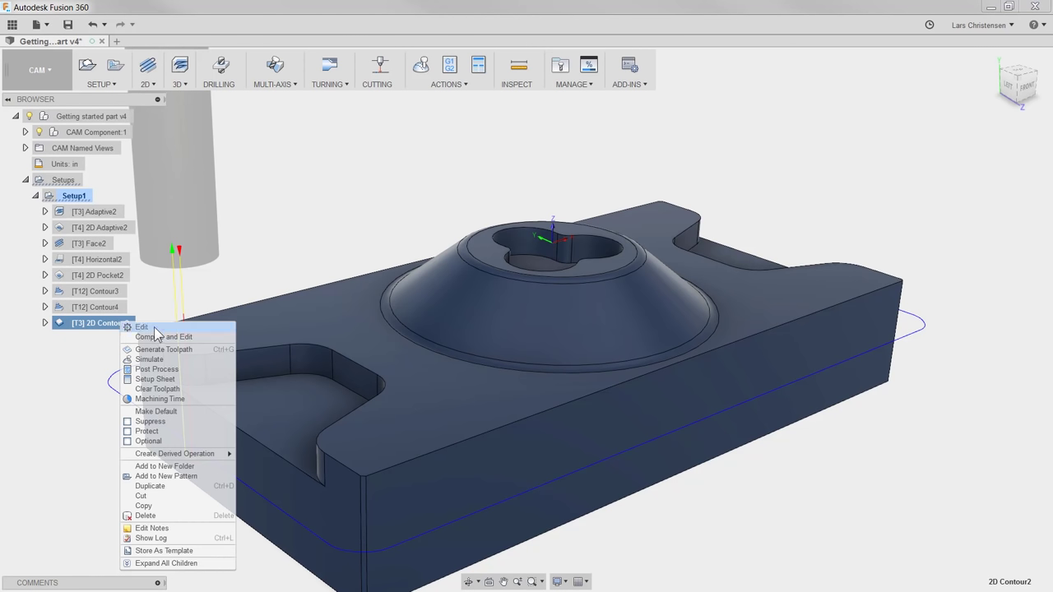
left_click(153, 329)
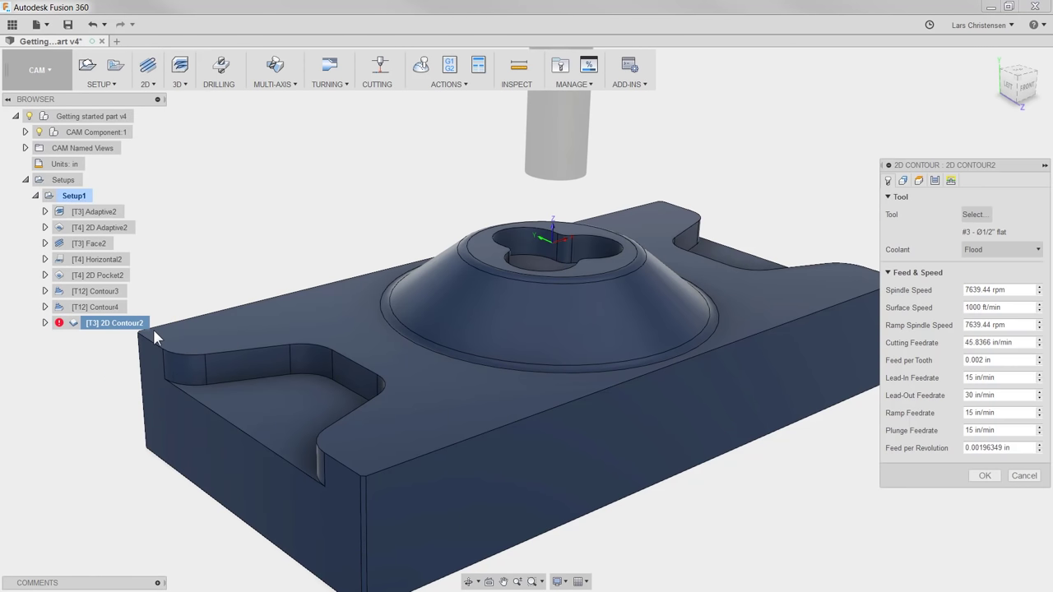
left_click(951, 181)
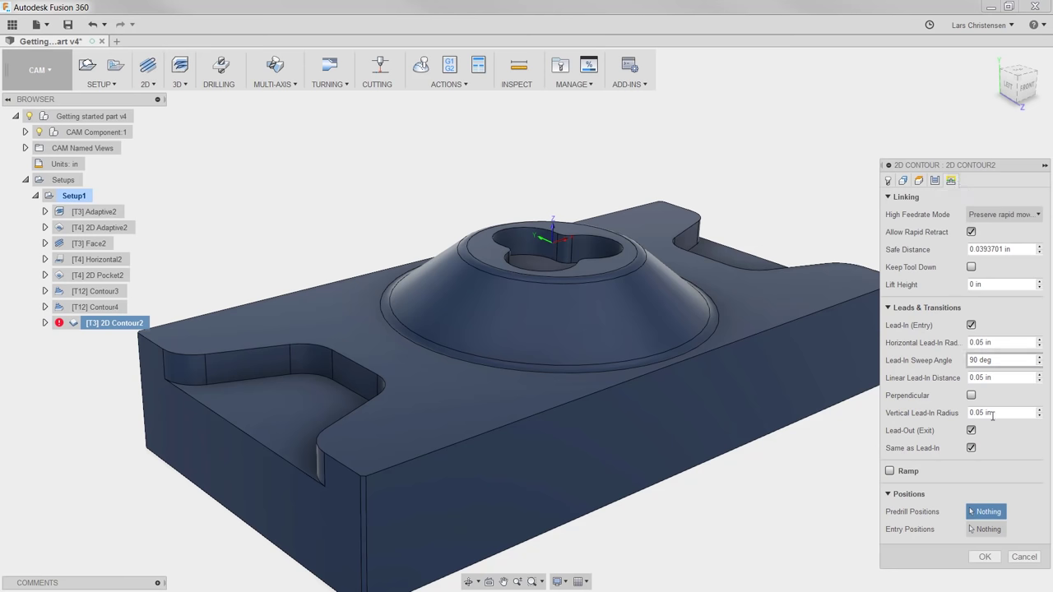
left_click(977, 529)
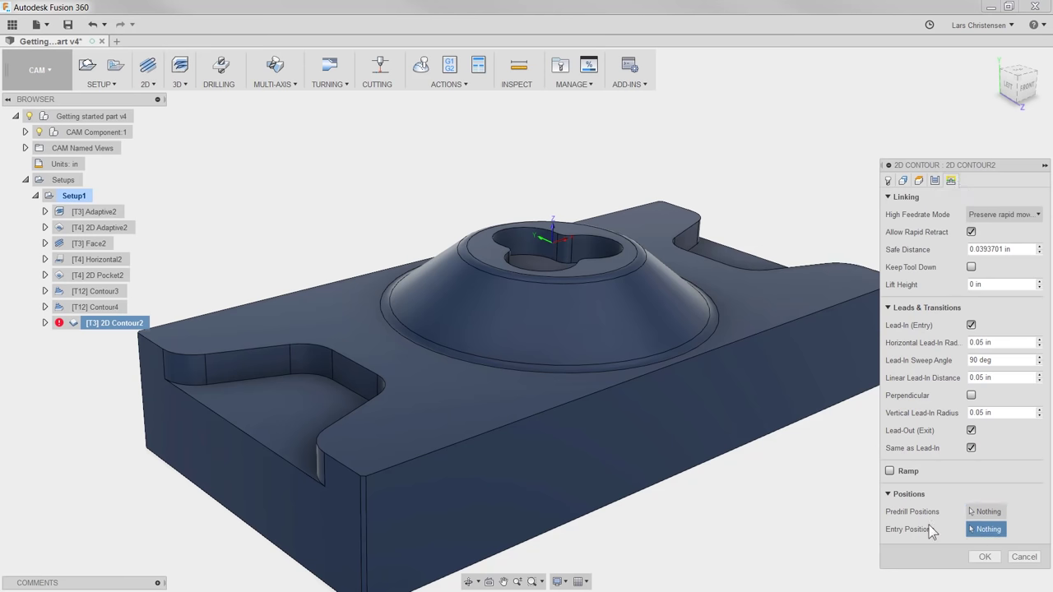
left_click(143, 385)
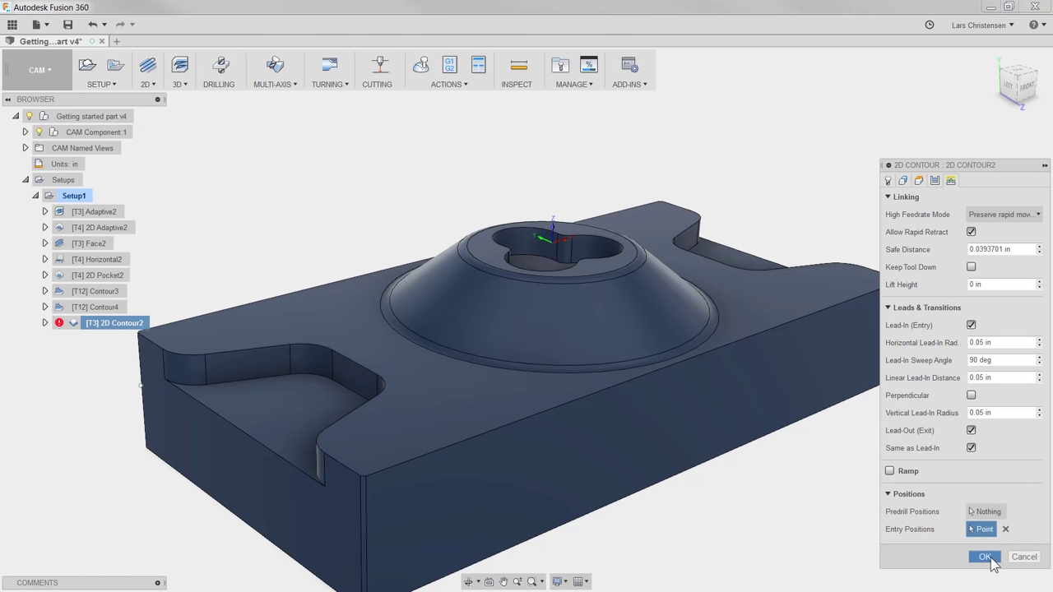
left_click(984, 557)
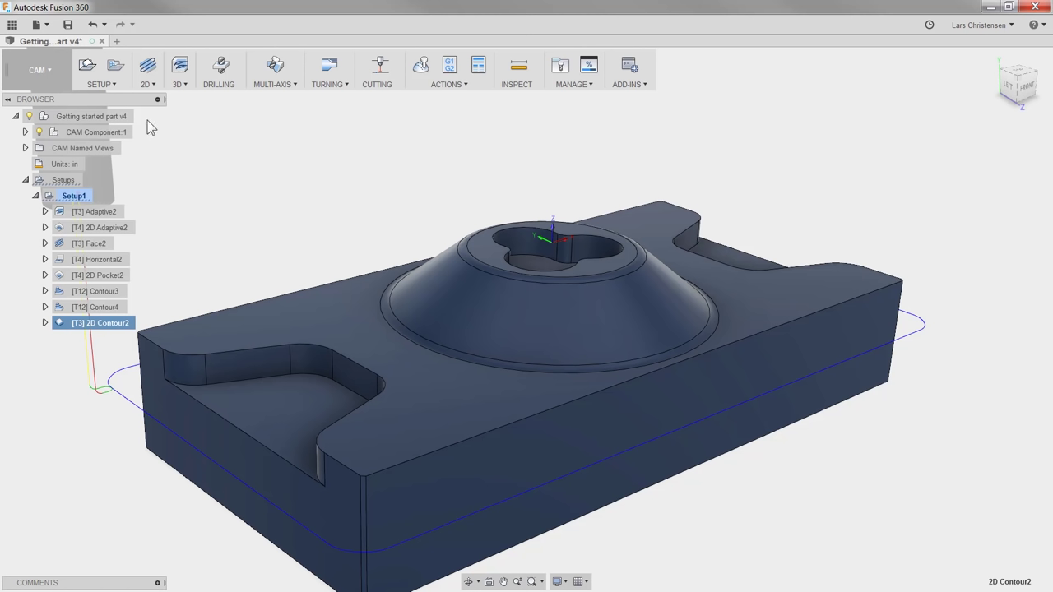
left_click(148, 82)
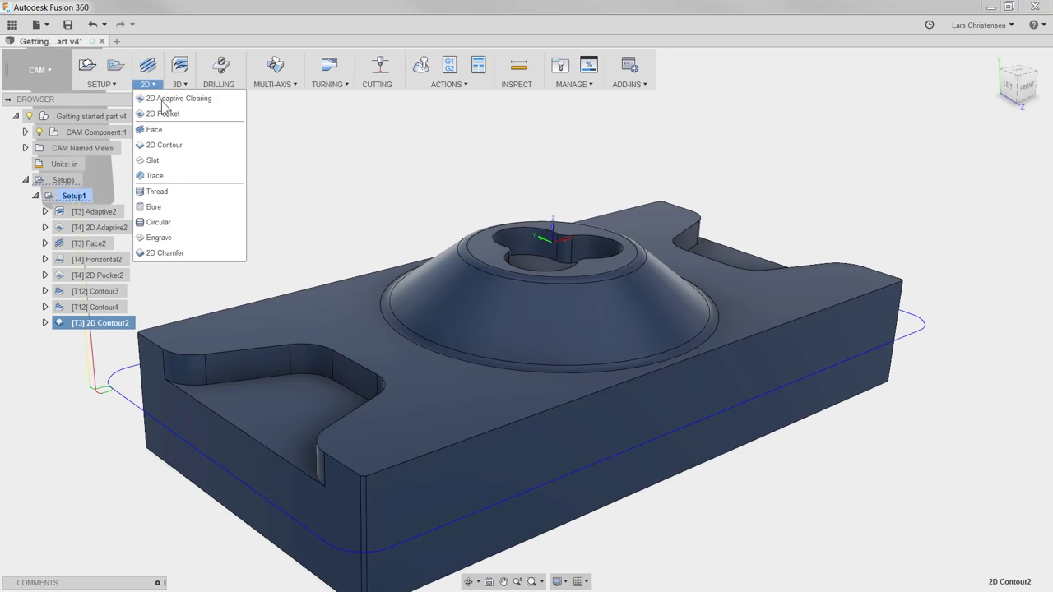
Start a 2D chamfer using the #19 Ø1/2" chamfer mill from the Tutorial - Inch library.
left_click(206, 253)
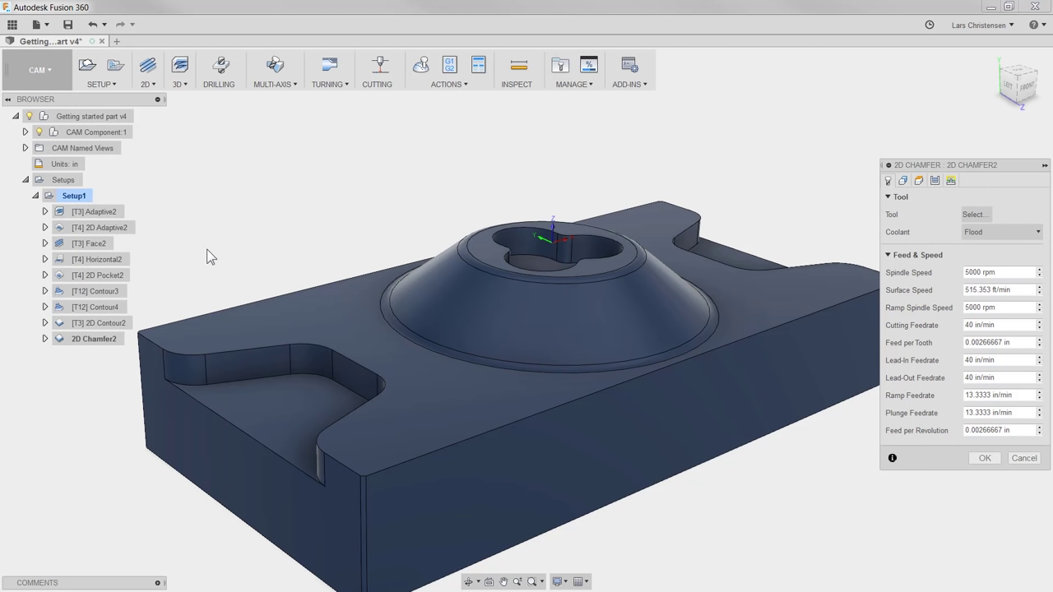
left_click(984, 212)
left_click_drag(298, 272, 299, 377)
left_click(258, 390)
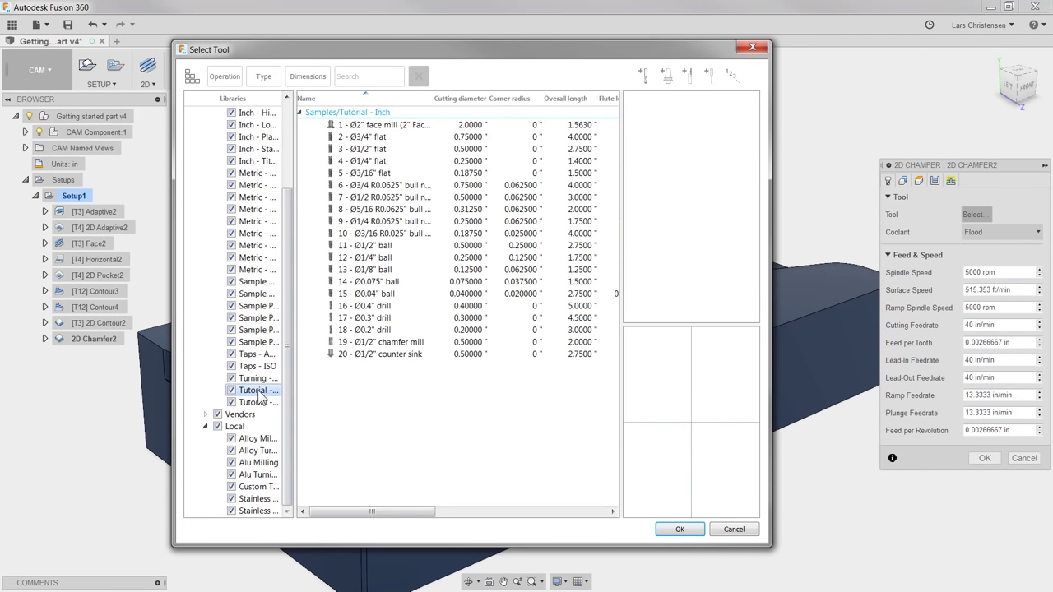
left_click(408, 343)
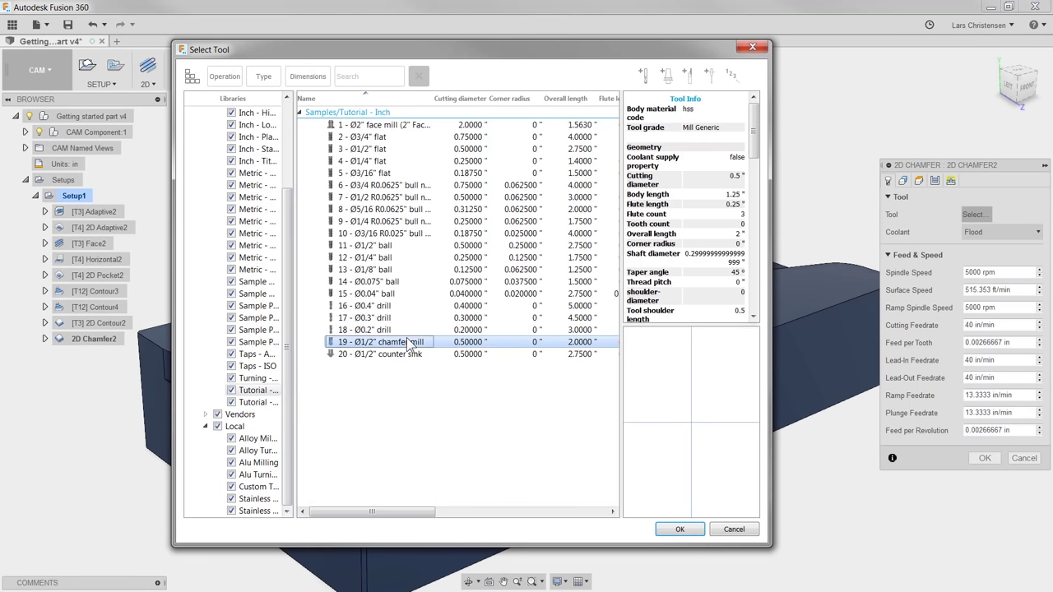
left_click(696, 529)
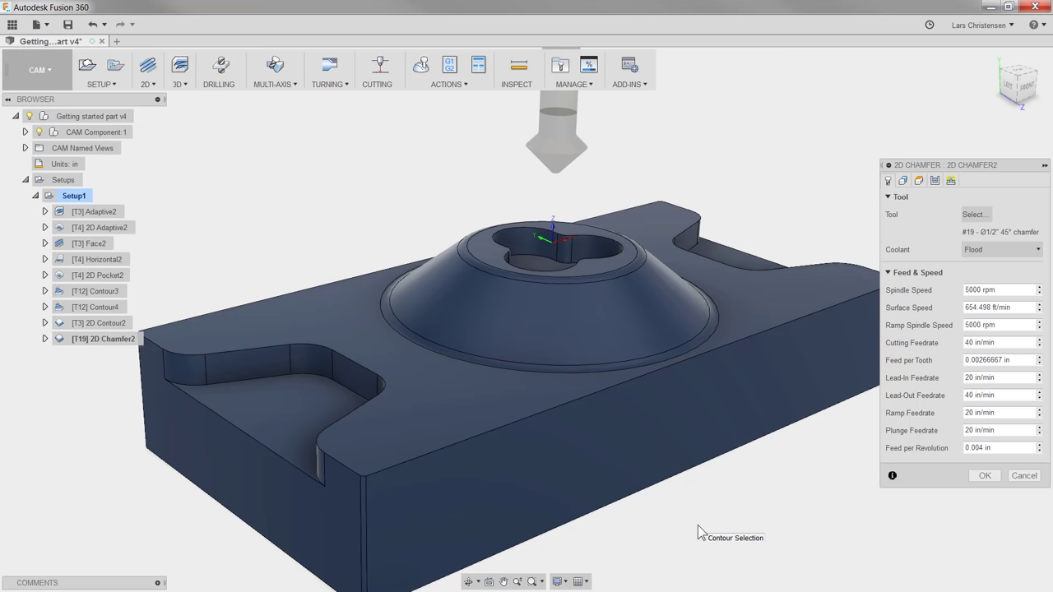
Select the pocket edges and the part's outer top edges as the four chamfer chains.
left_click(903, 182)
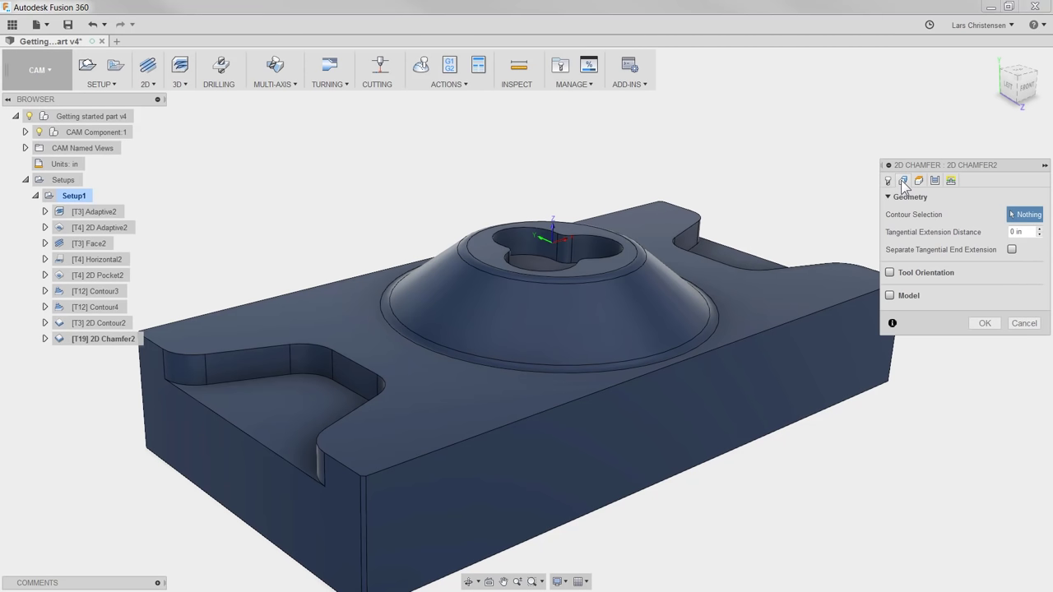
left_click(587, 231)
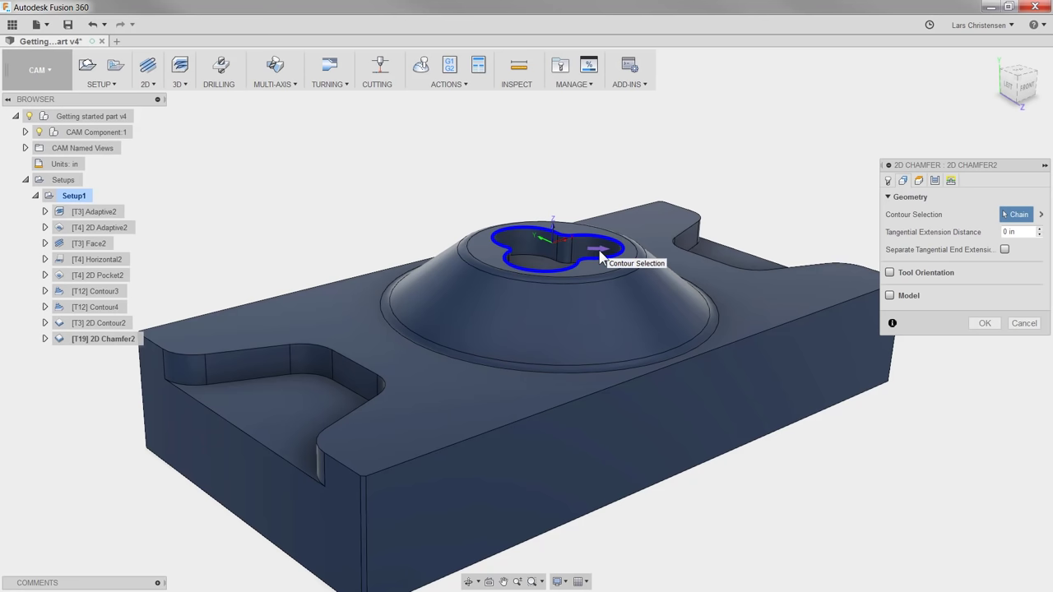
left_click(324, 285)
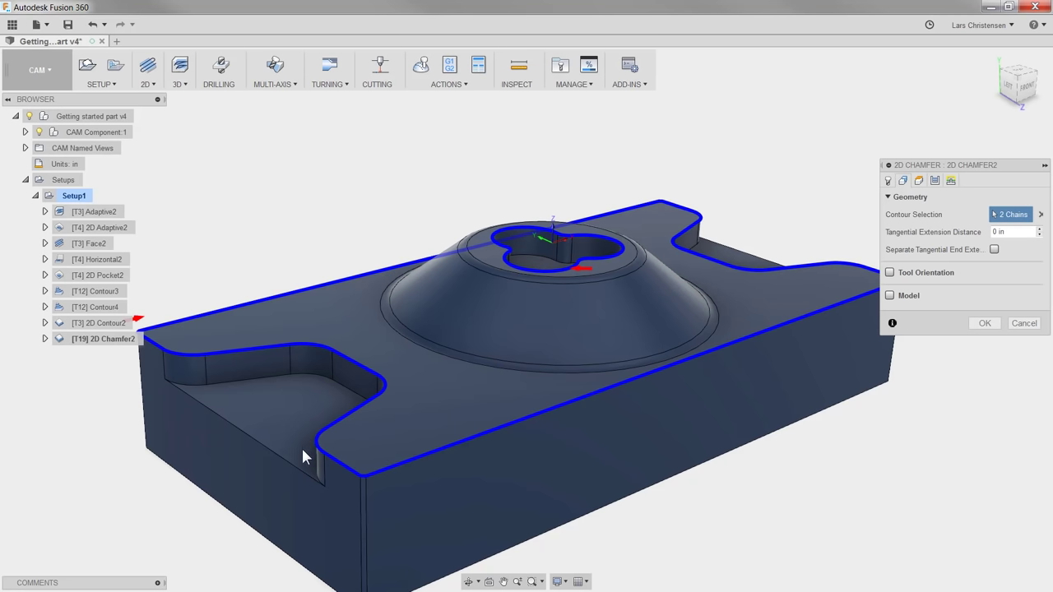
left_click(306, 474)
left_click(718, 261)
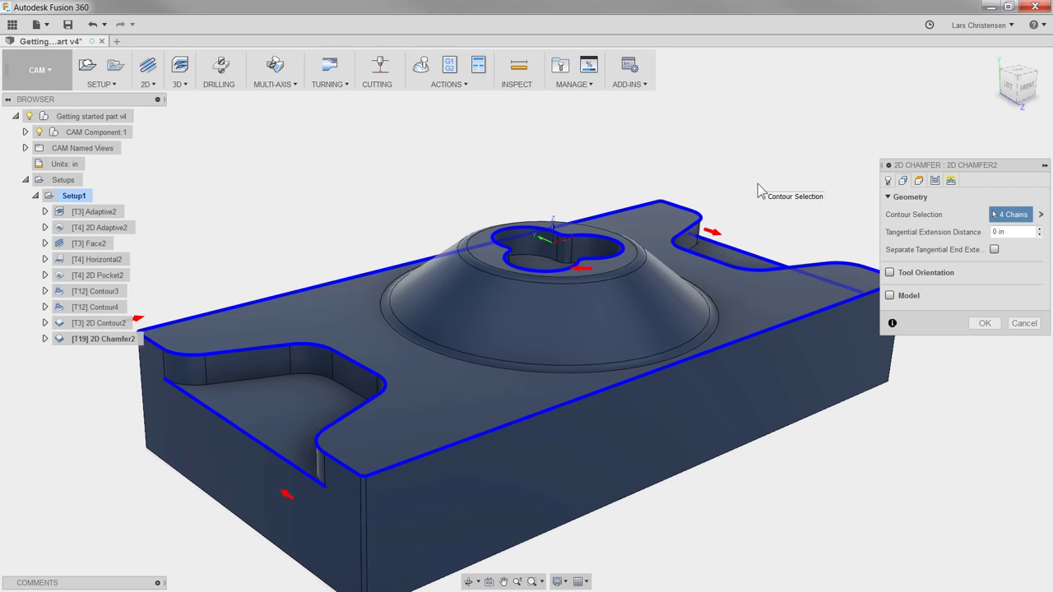
Set Chamfer Width to 0.02 in and generate the Chamfer2 toolpath.
left_click(935, 182)
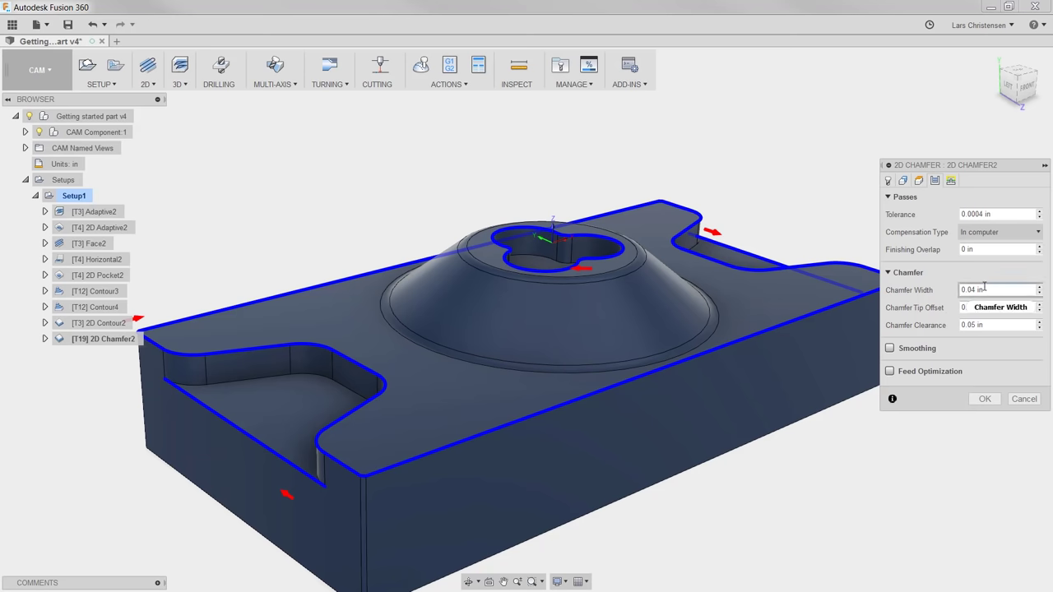
left_click_drag(992, 289, 934, 302)
type(".0")
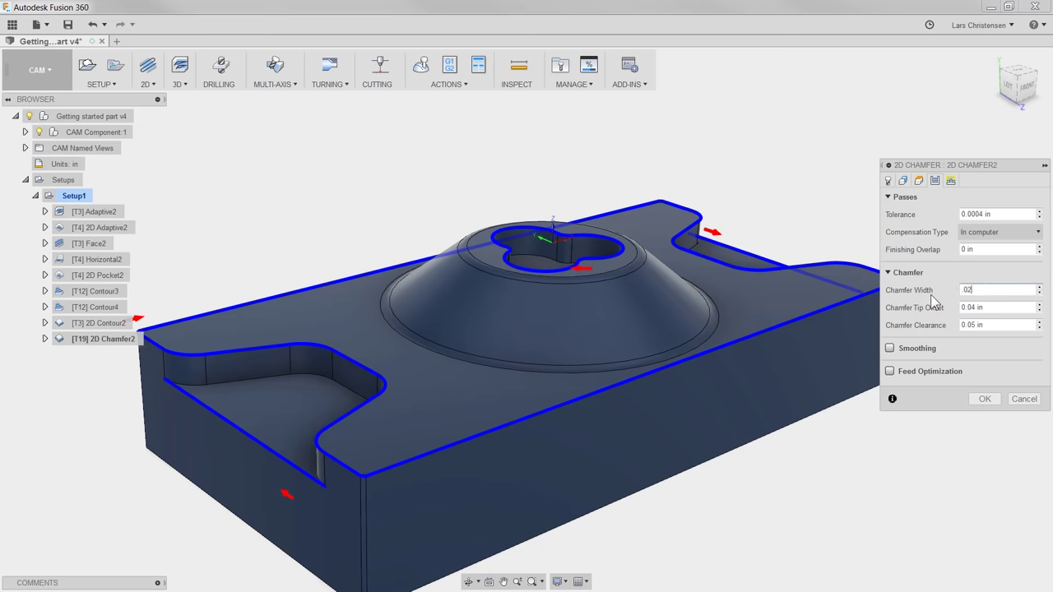
type("2")
left_click(985, 399)
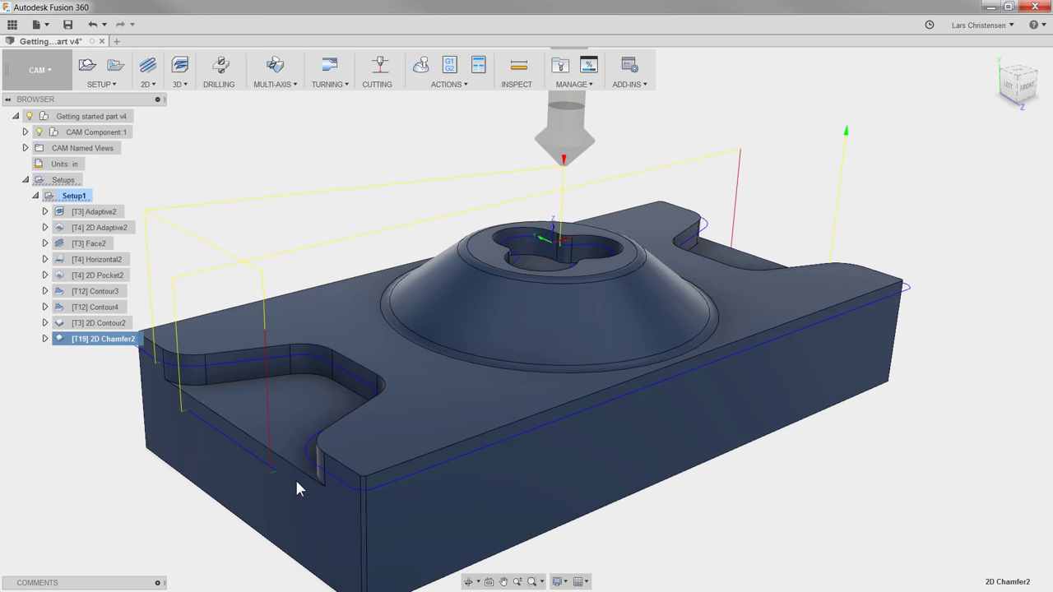
Simulate all Setup1 operations through the T19 chamfer pass, then close the simulation.
left_click(76, 195)
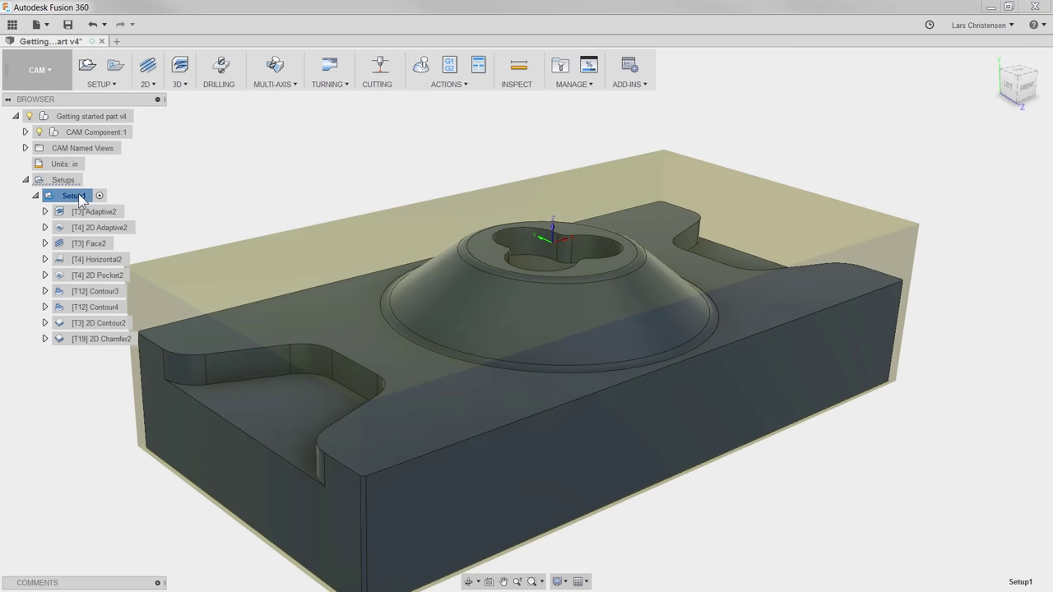
left_click(420, 69)
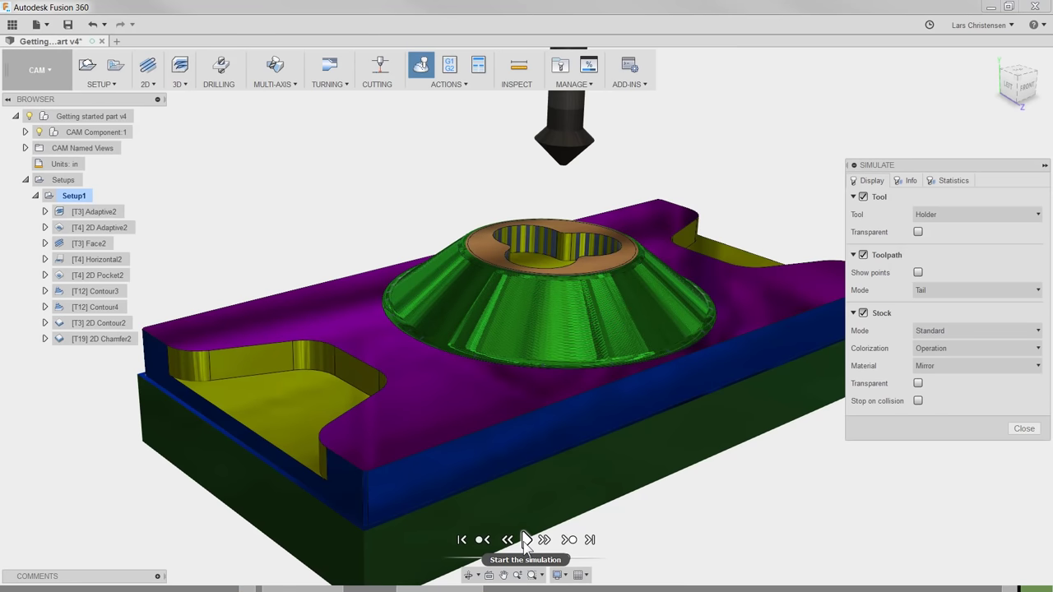
left_click(525, 540)
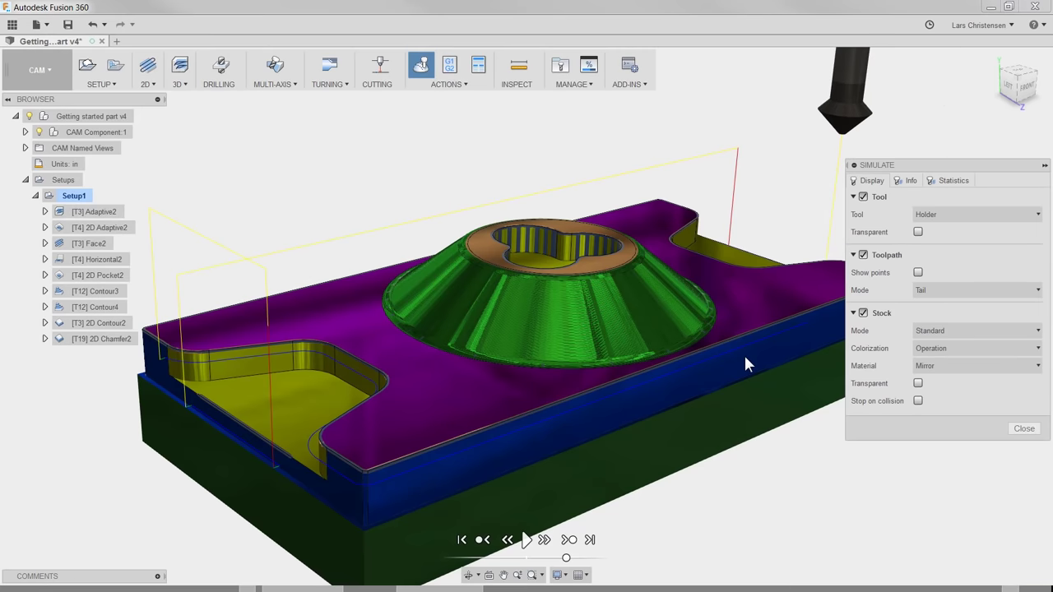
left_click(1024, 429)
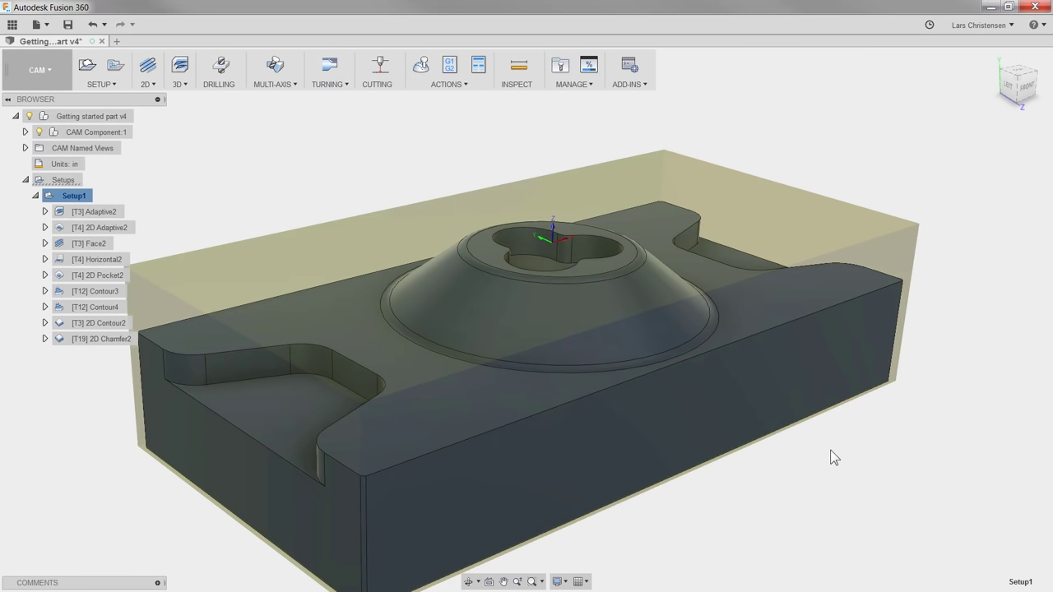
Renumber the document's four tools starting at 1 in the Tool Library, relabelling operations T1–T4.
left_click(561, 65)
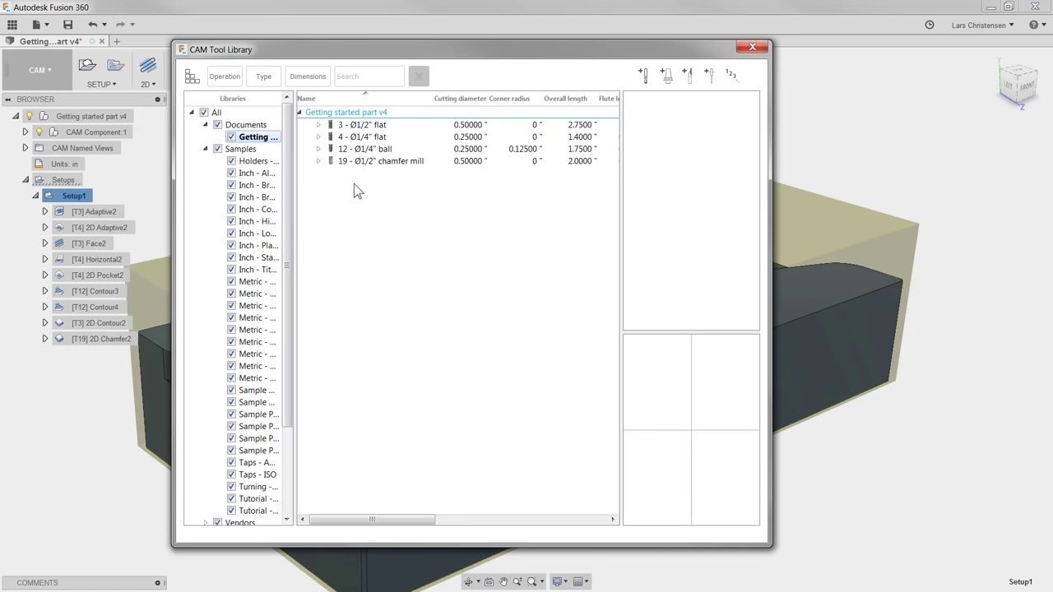
right_click(415, 262)
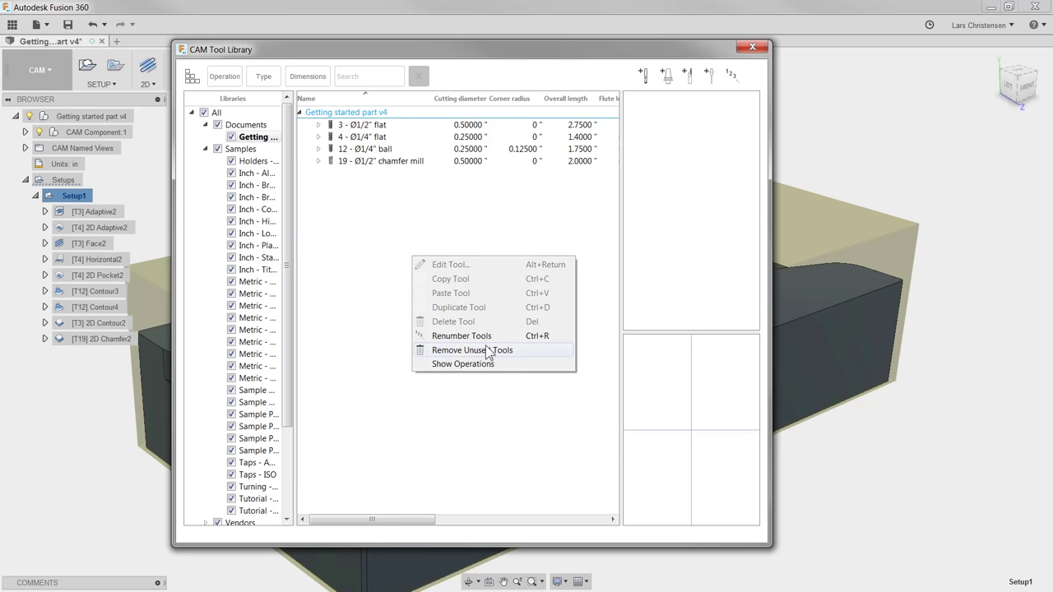
left_click(461, 335)
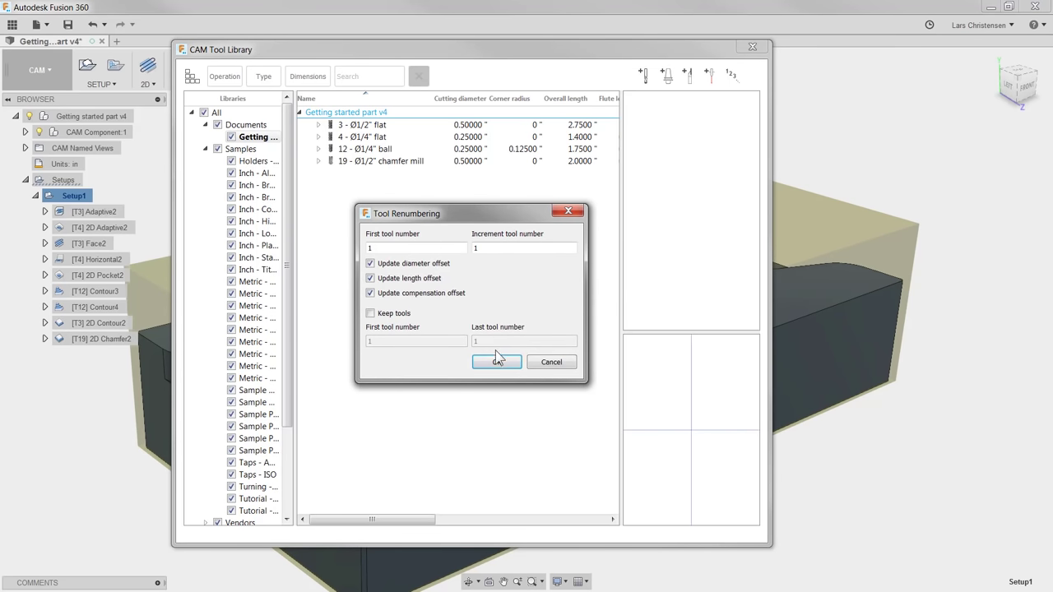
left_click(497, 362)
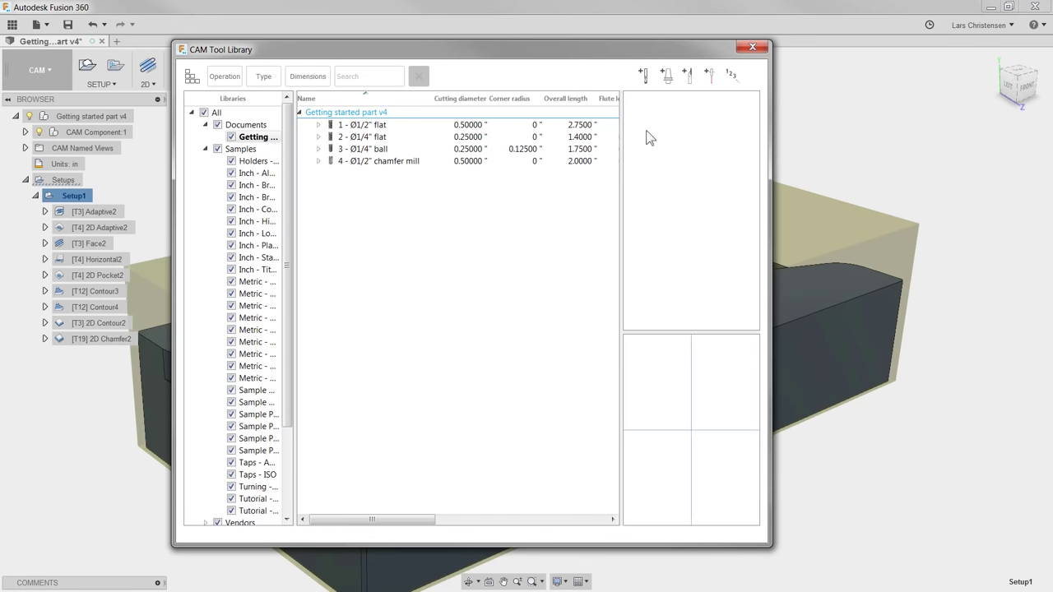
left_click(754, 47)
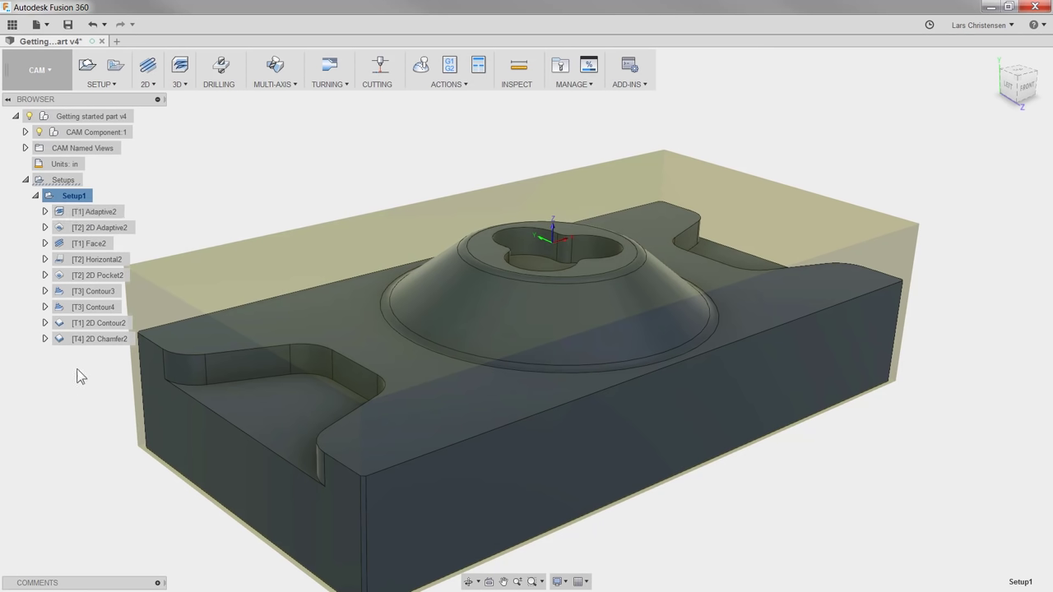
Generate Setup1's setup sheet into the nc folder and open it in the browser.
left_click(480, 68)
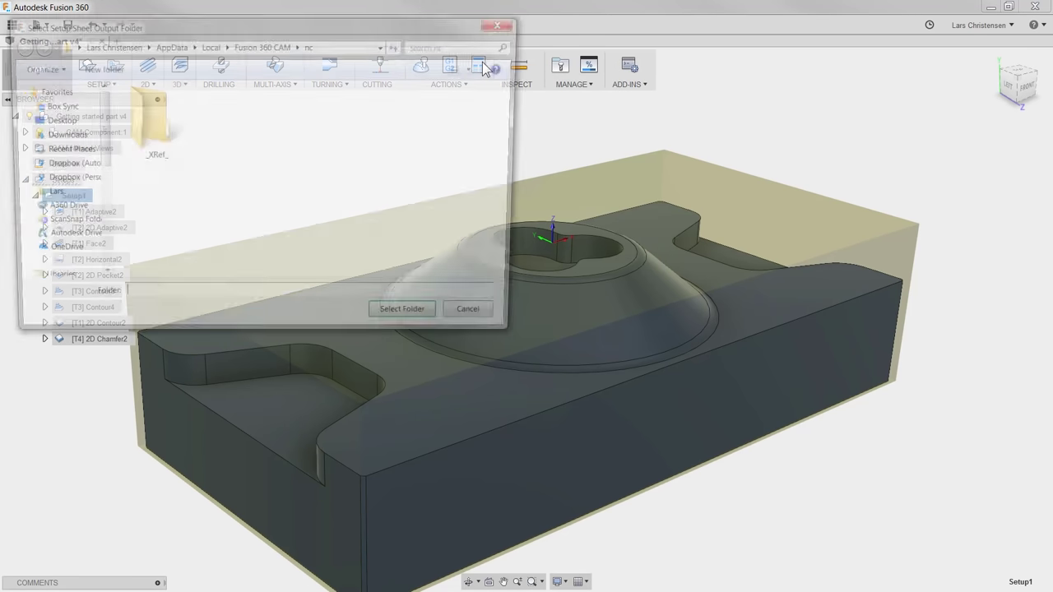
left_click(408, 323)
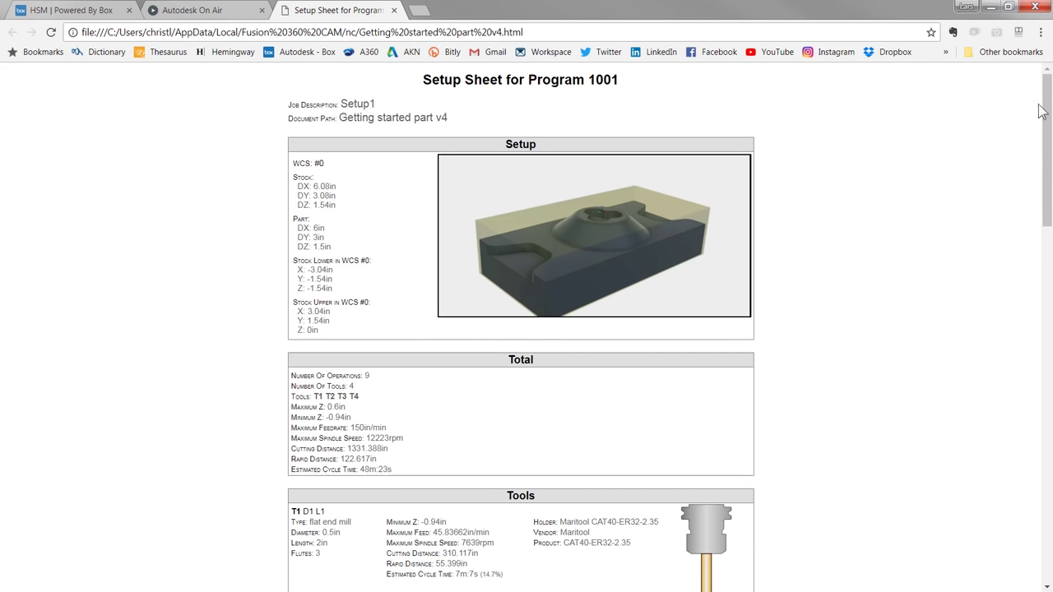
Scroll through the Program 1001 setup sheet in Chrome to review its operations and tools.
left_click_drag(1047, 112, 1042, 421)
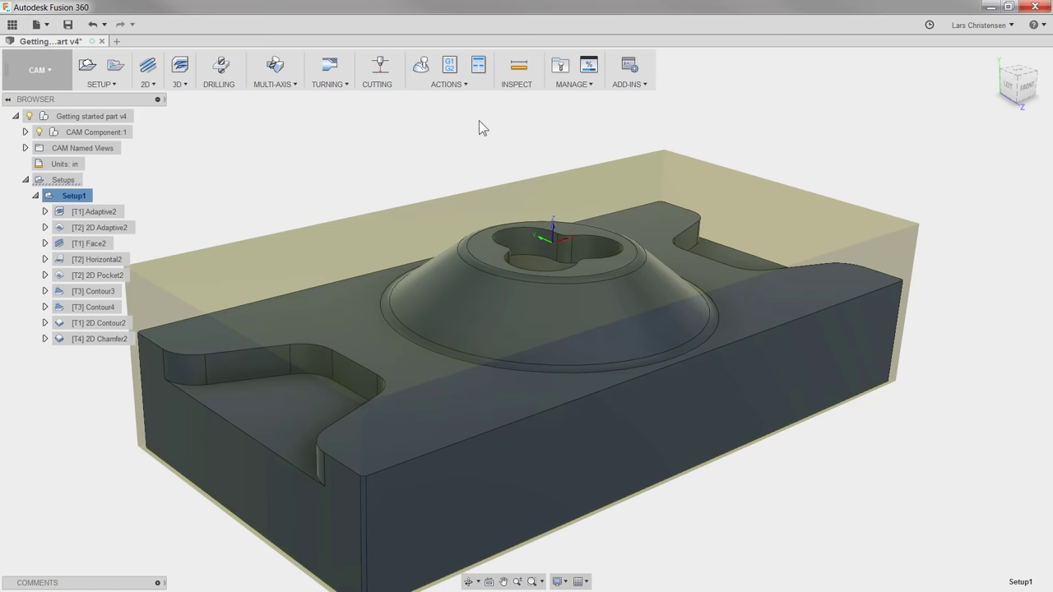
Open Post Process and keep the Generic HAAS post configuration (haas.cps).
left_click(450, 65)
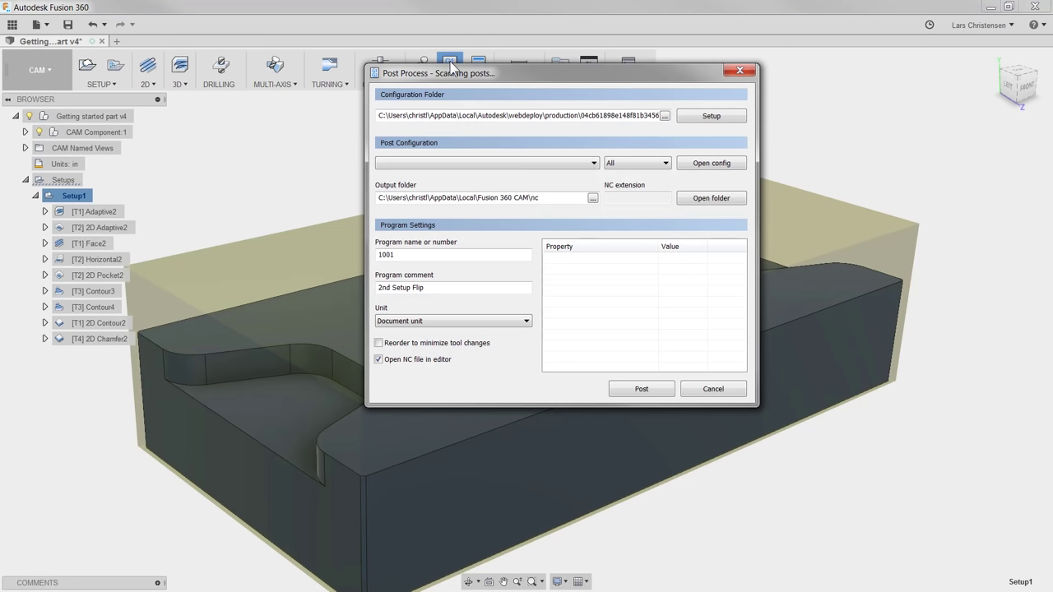
left_click(581, 163)
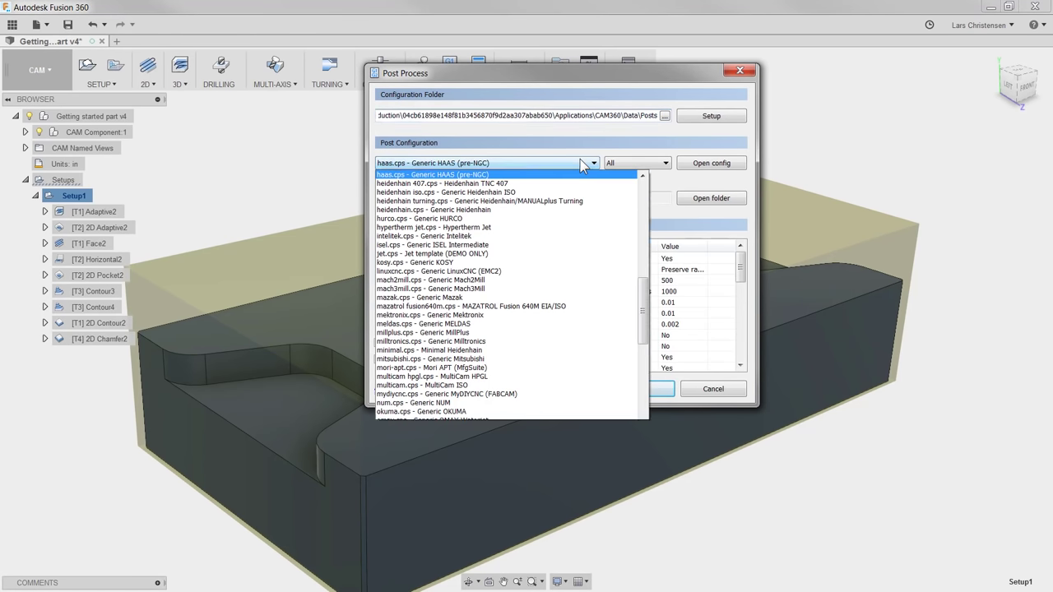
left_click_drag(642, 331, 655, 226)
scroll(510, 329, "down", 15)
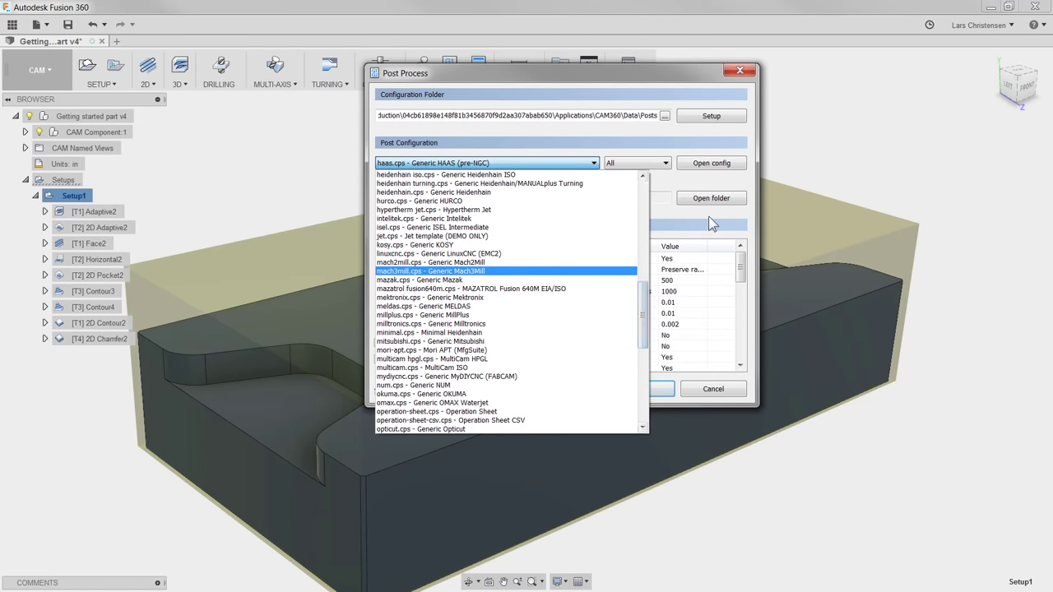
left_click(708, 215)
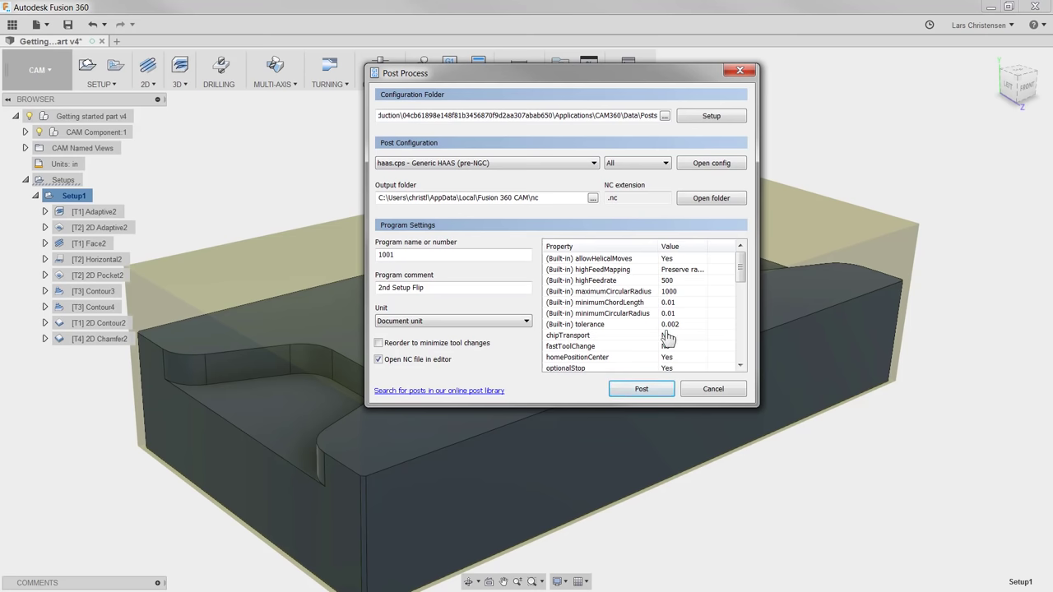
Post the NC code as 1001.nc, replacing the existing file.
left_click(642, 389)
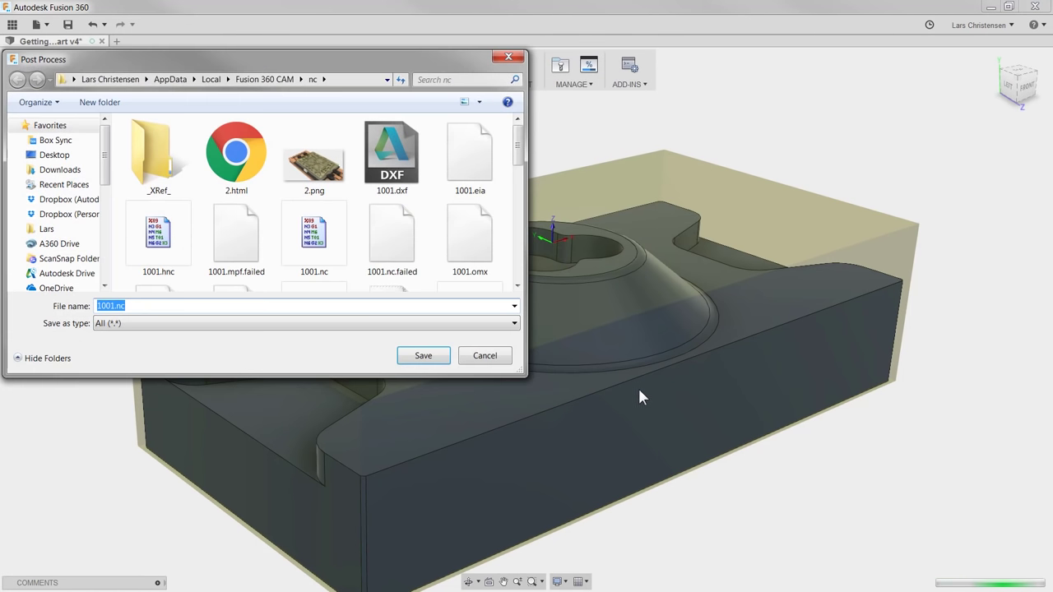
left_click(447, 358)
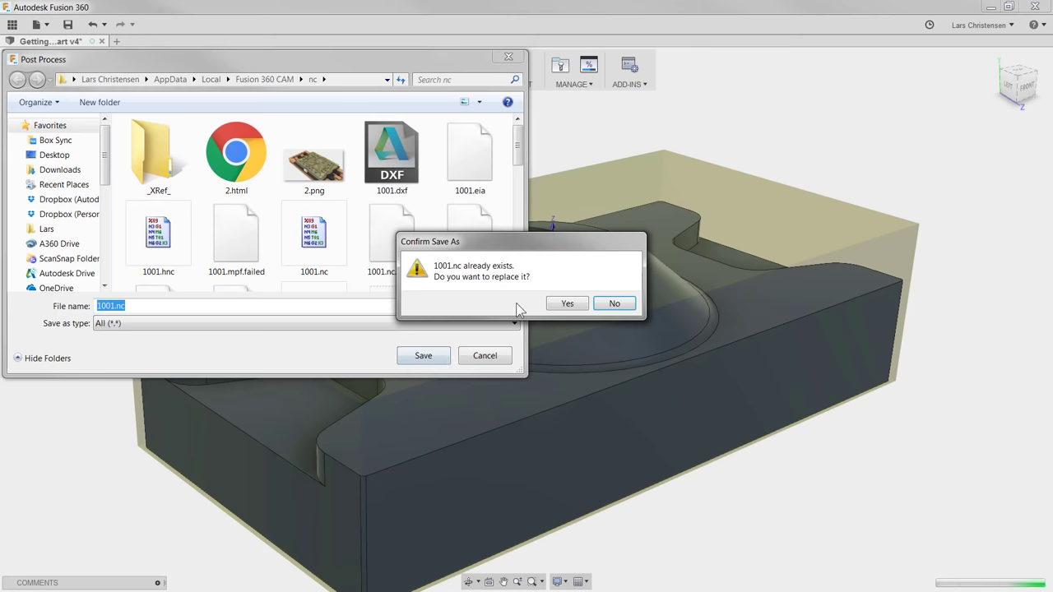
left_click(617, 303)
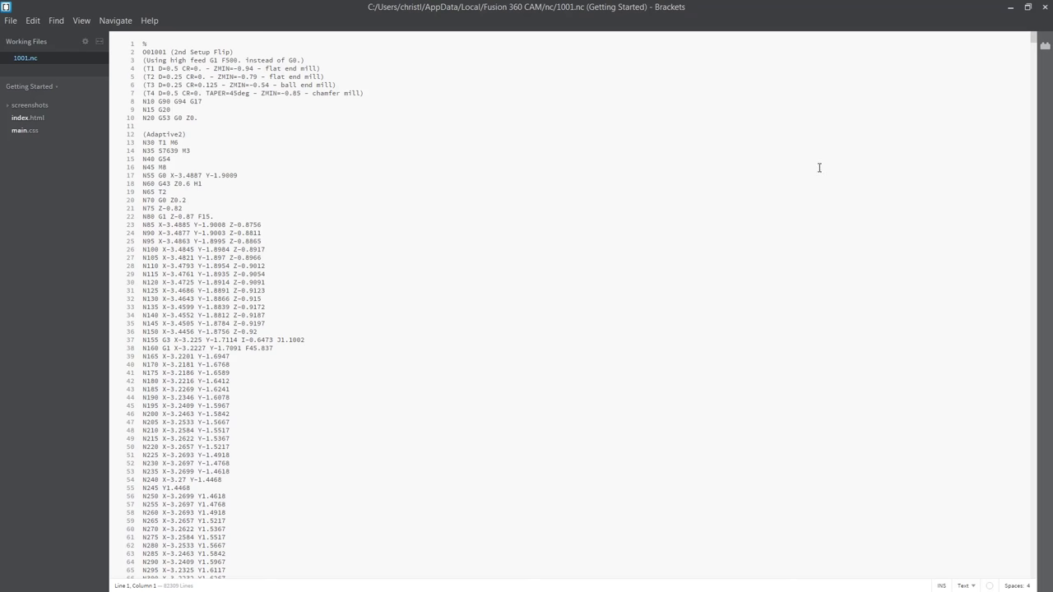